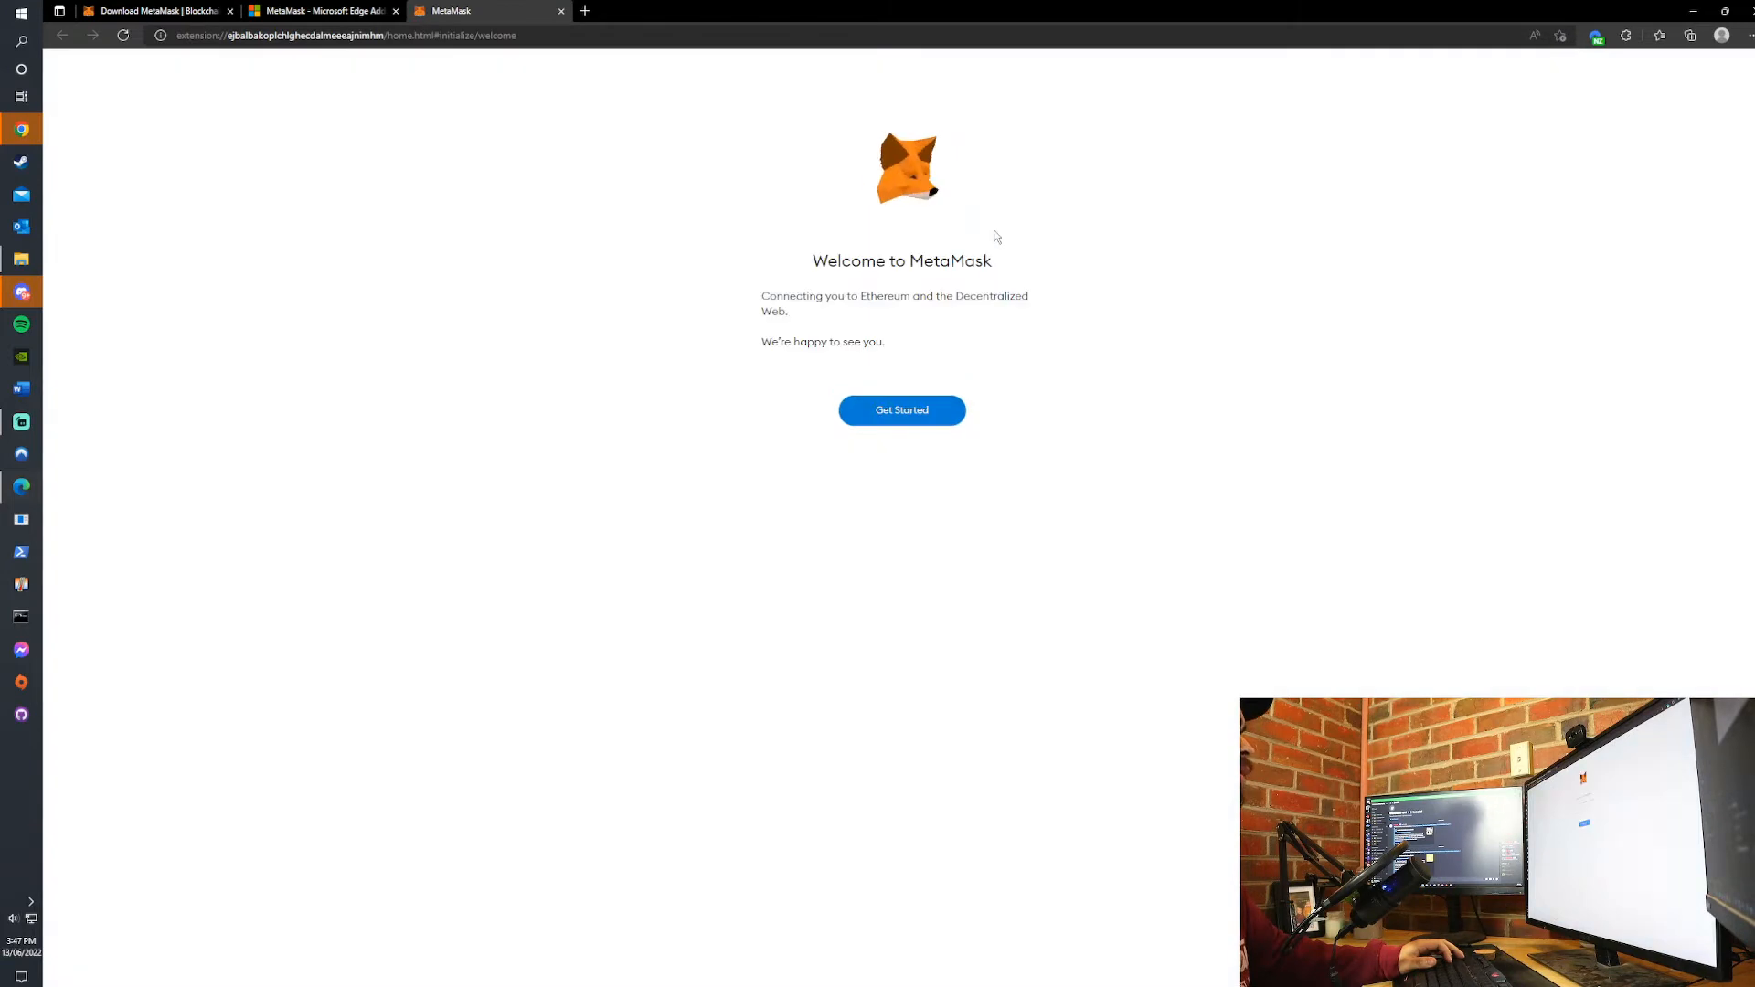
- Start the MetaMask setup by creating a new wallet and agree to the usage data collection
left_click(900, 411)
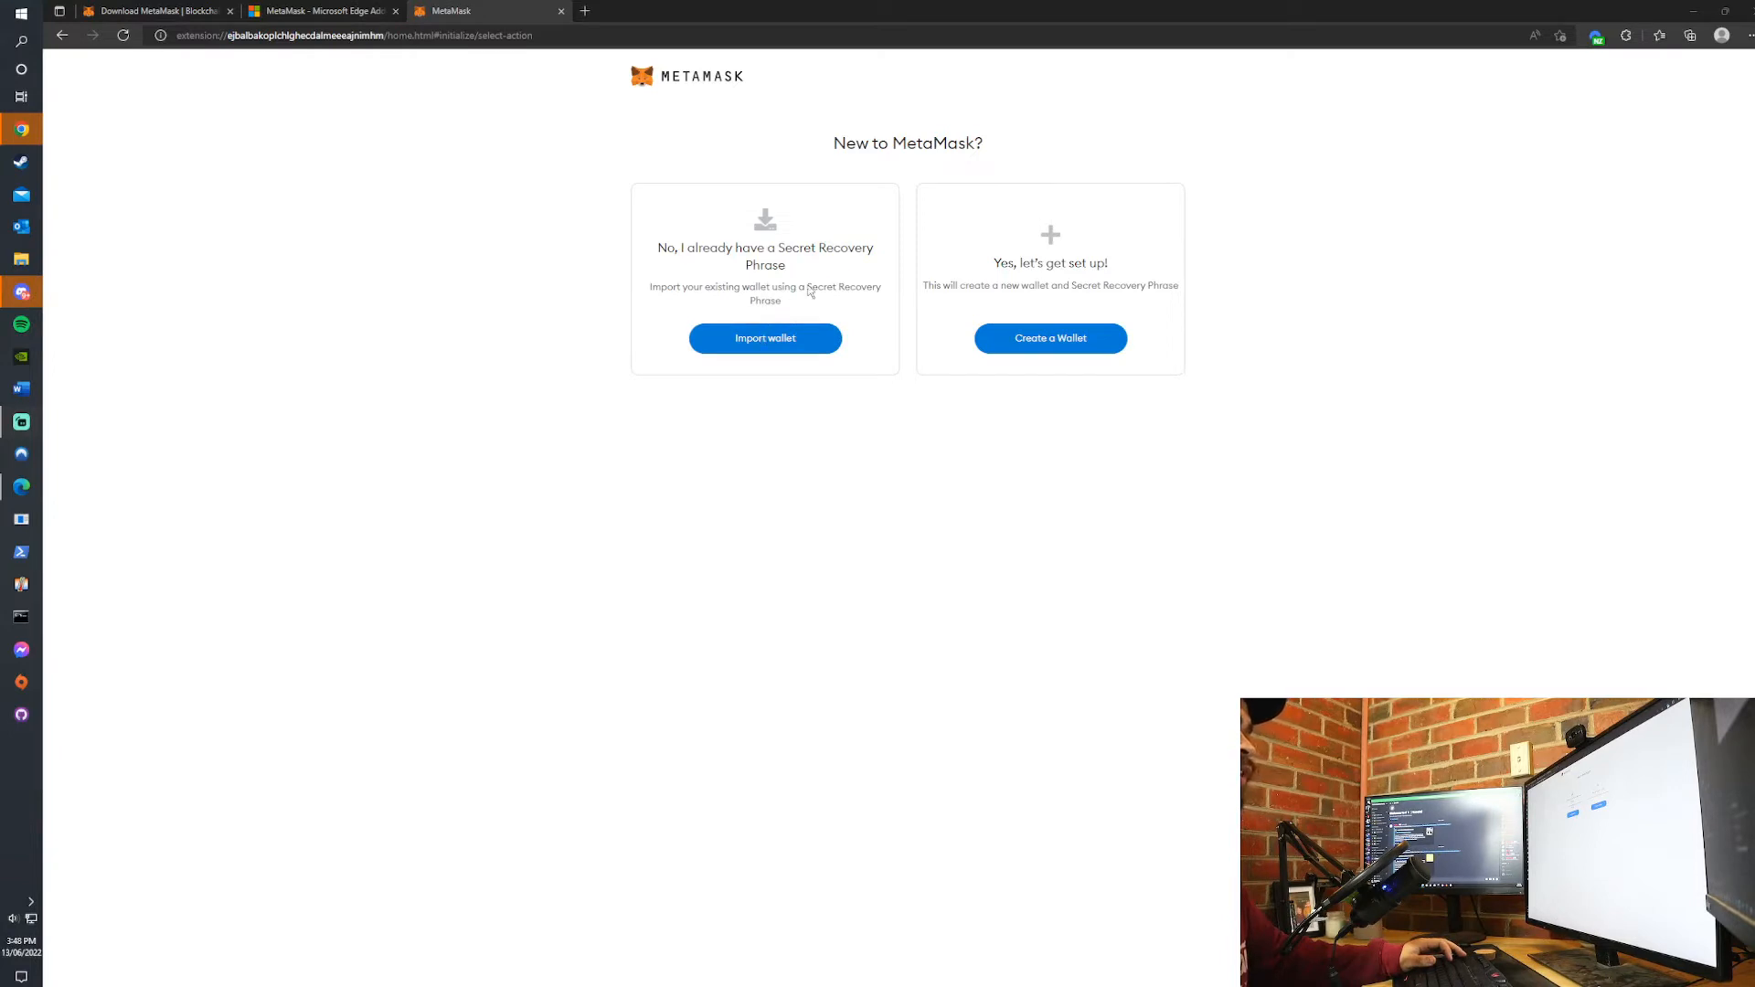
left_click(1040, 348)
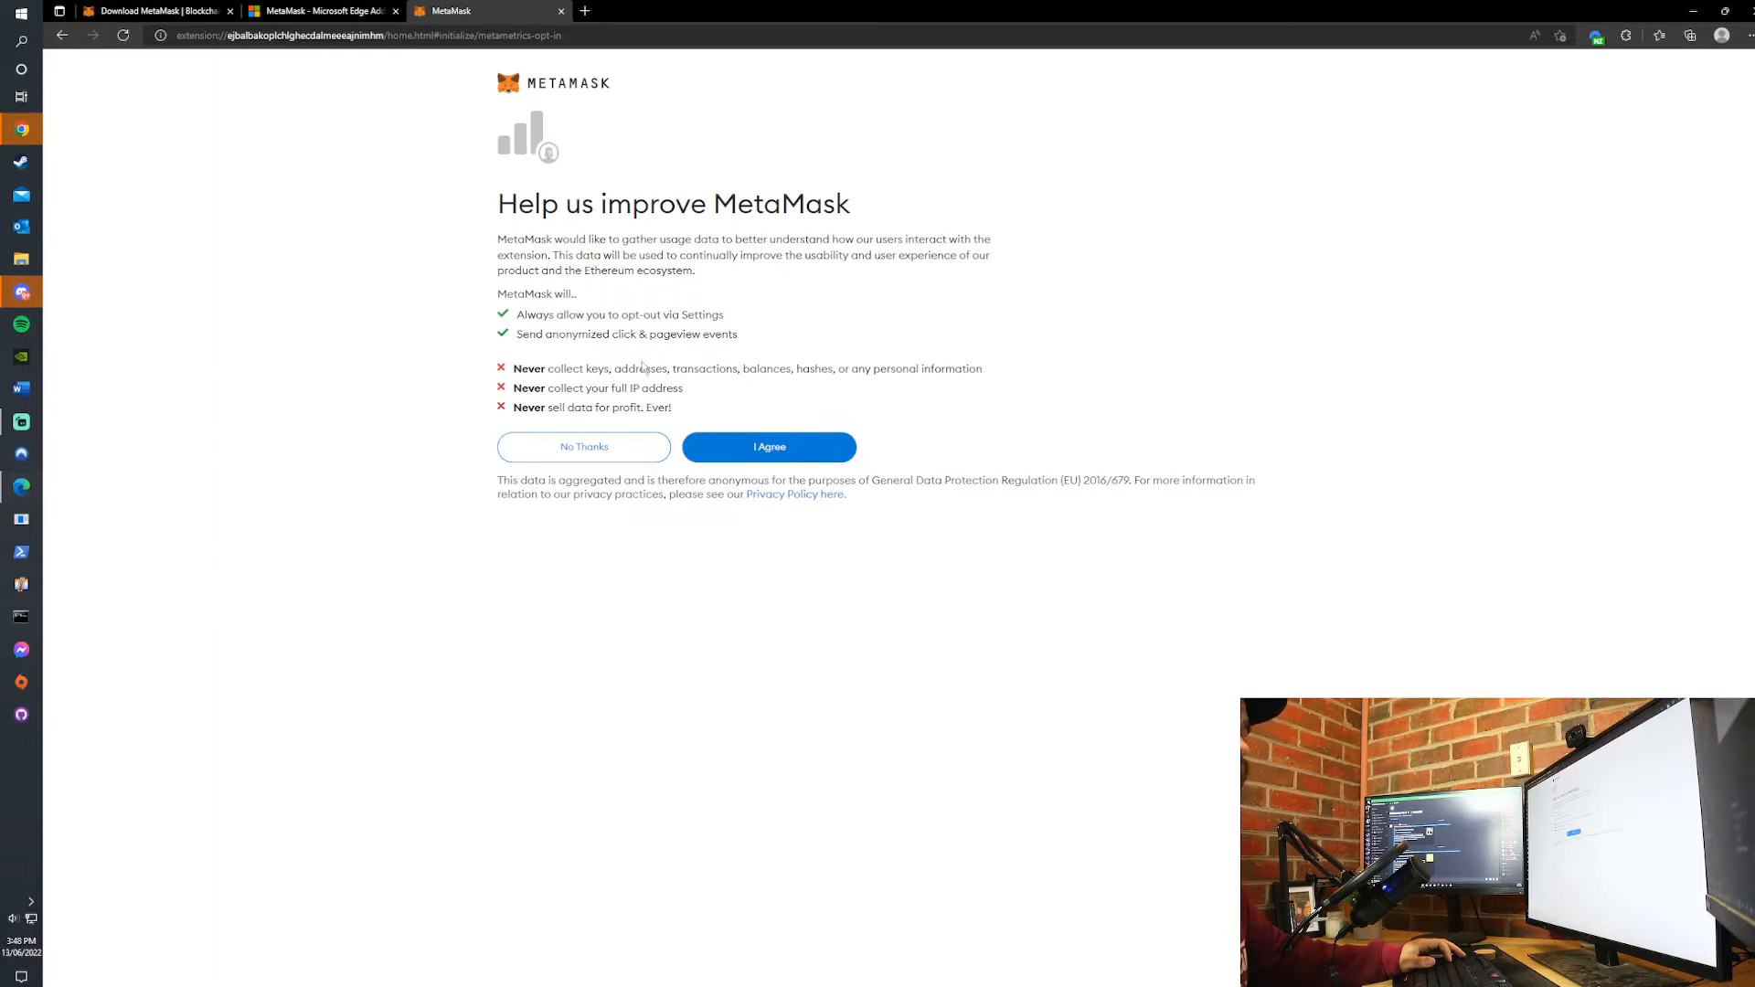
left_click_drag(580, 368, 808, 382)
left_click(723, 320)
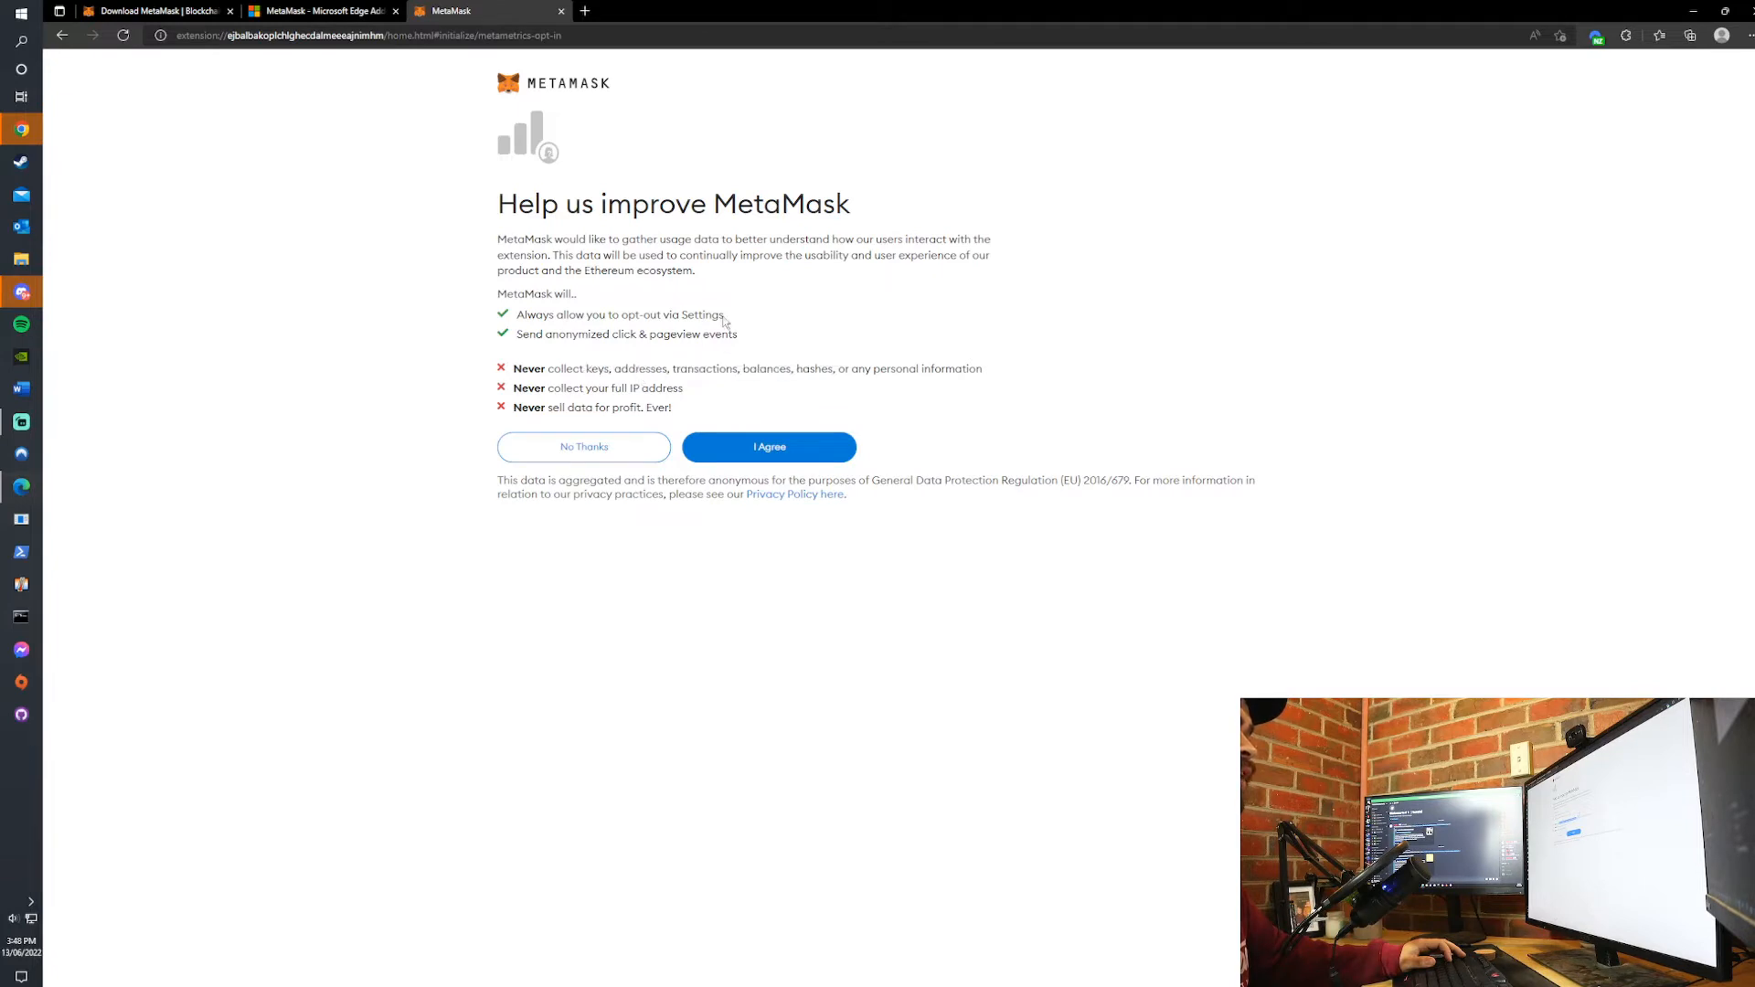
left_click(747, 457)
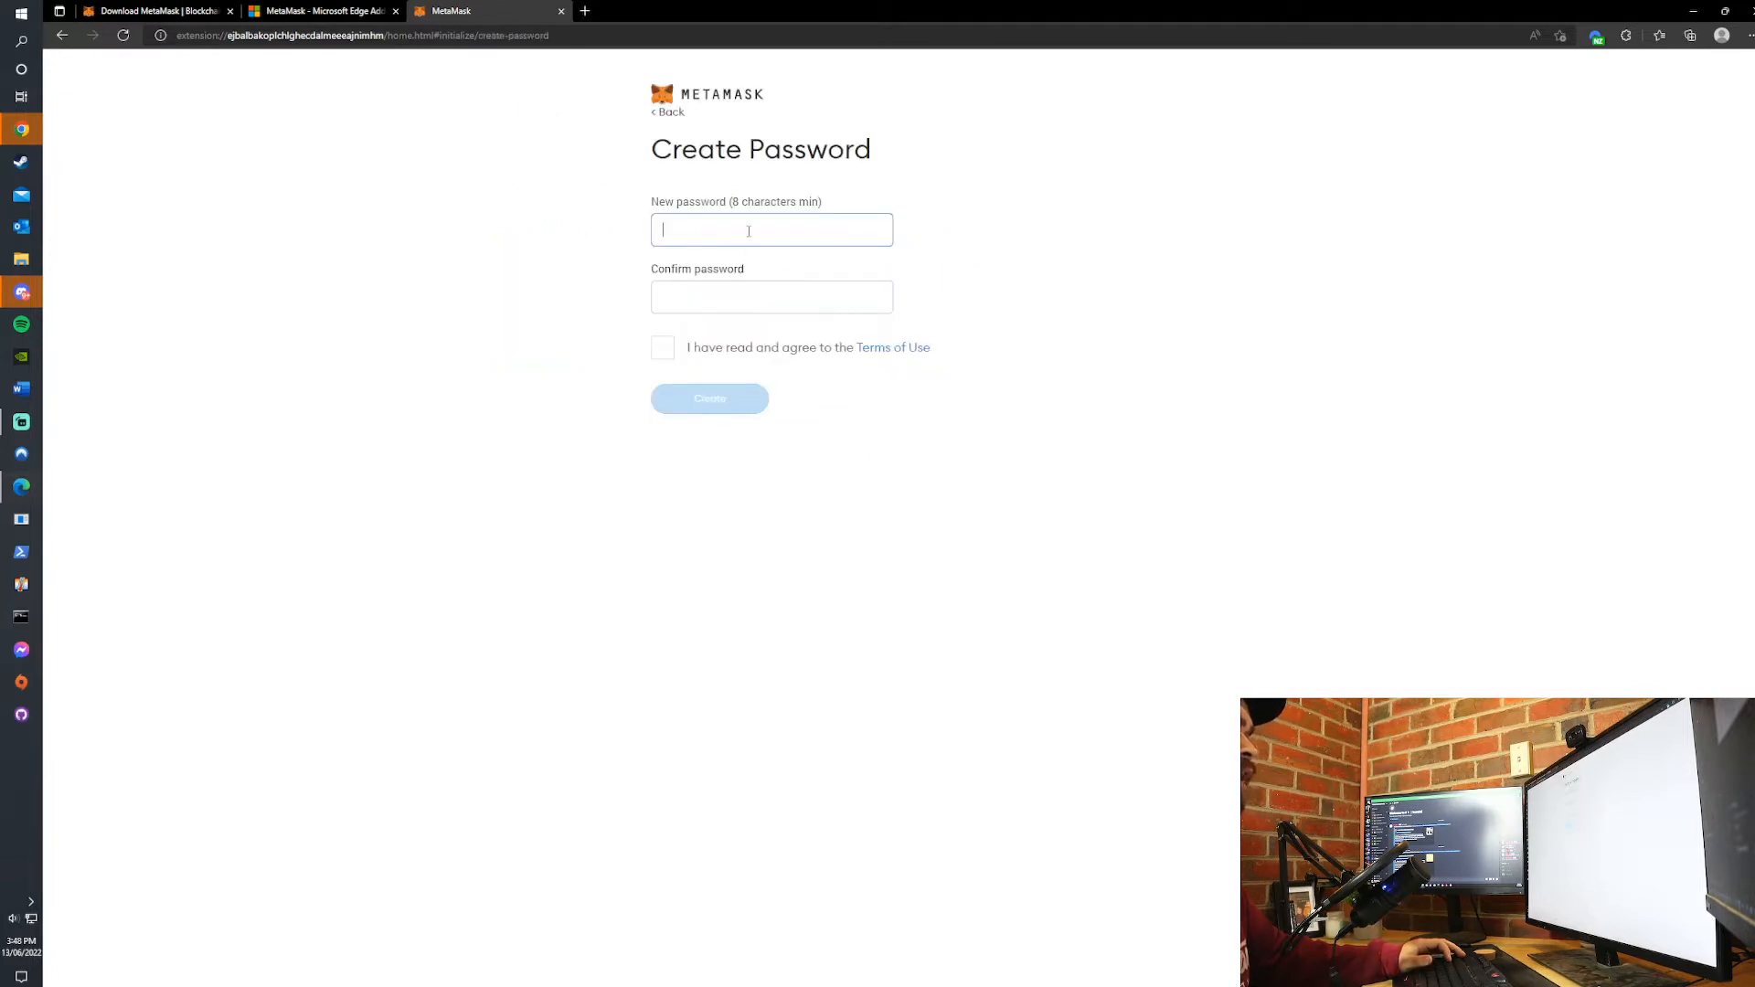
- Enter and confirm the new wallet password, accept the Terms of Use and create the wallet
type("aaaaaaaaa")
key("Tab")
type("aaaaaaaaa")
key("ctrl+a")
type("aaaaaaa")
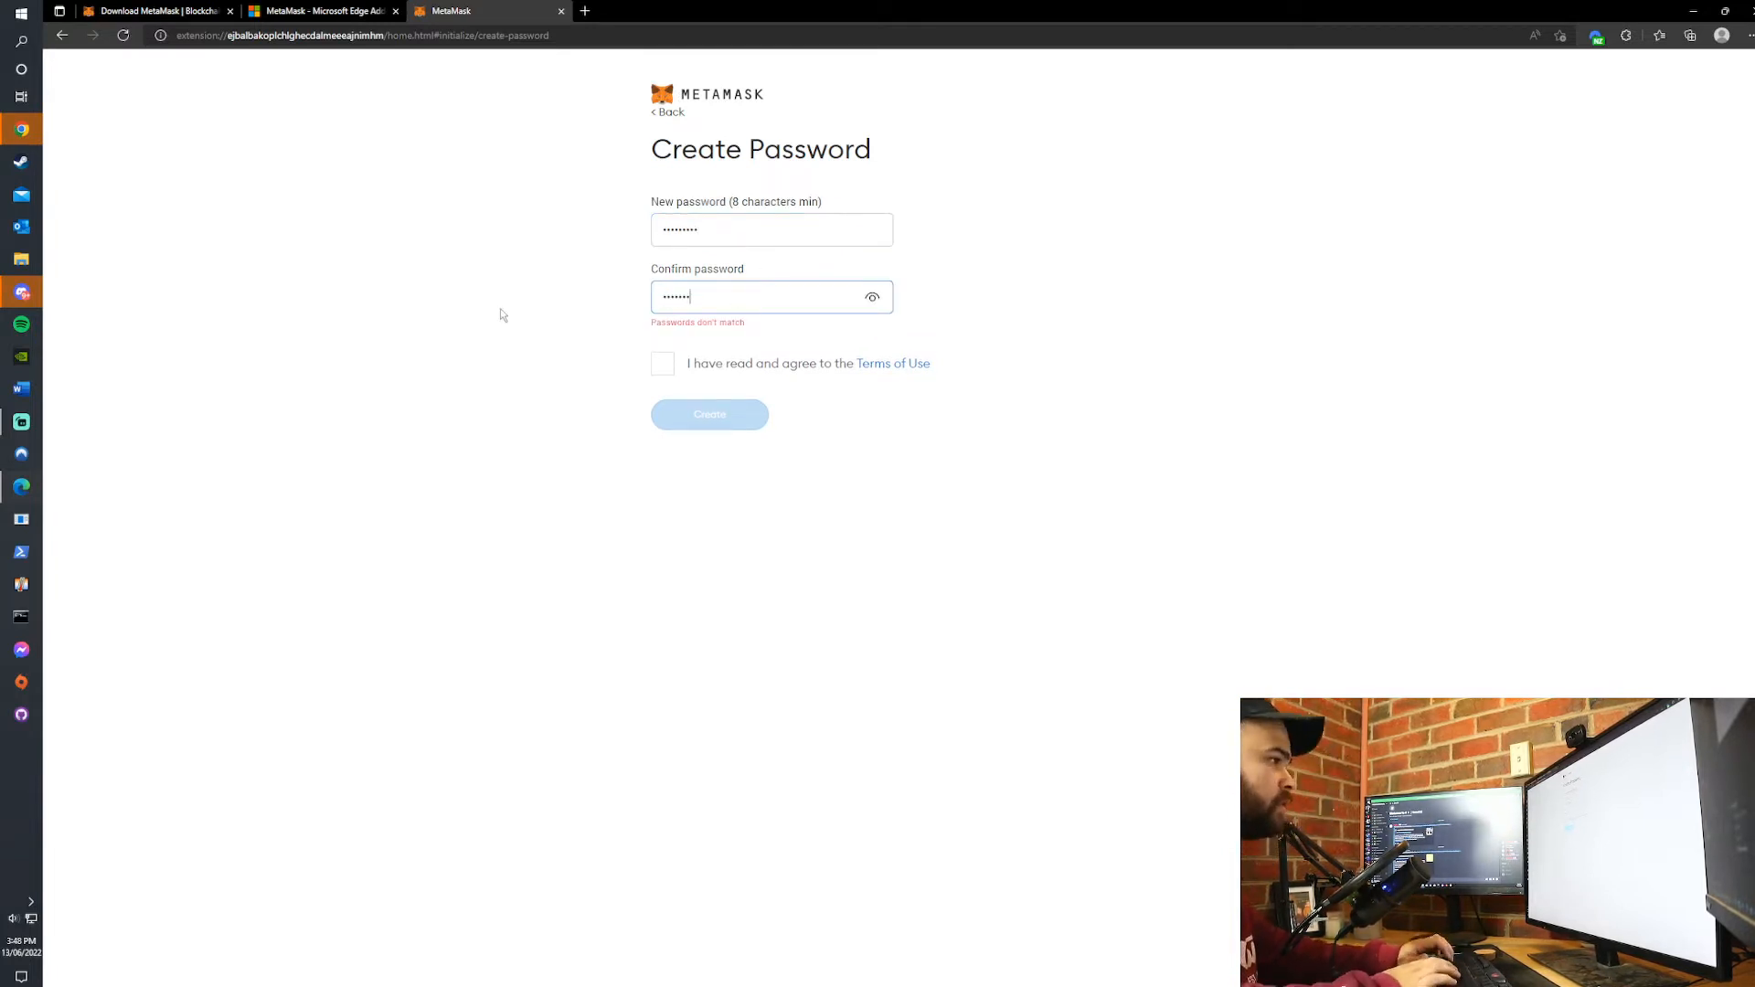
type("aa")
left_click(662, 349)
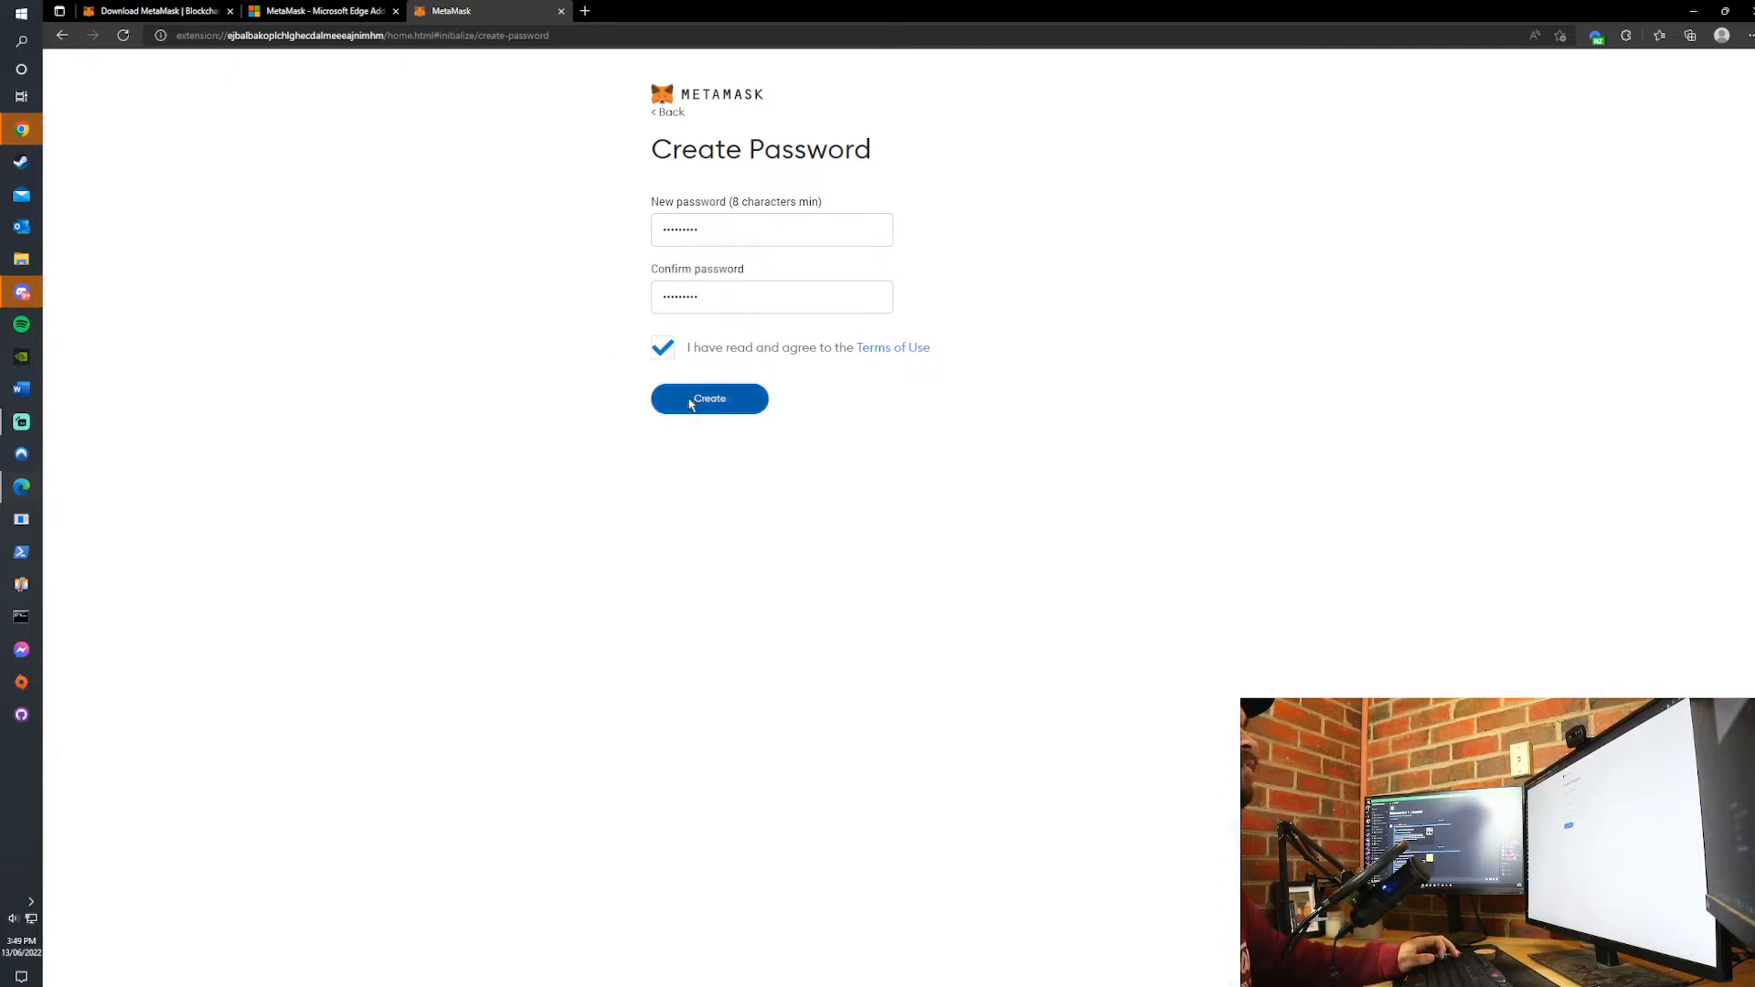
left_click(690, 402)
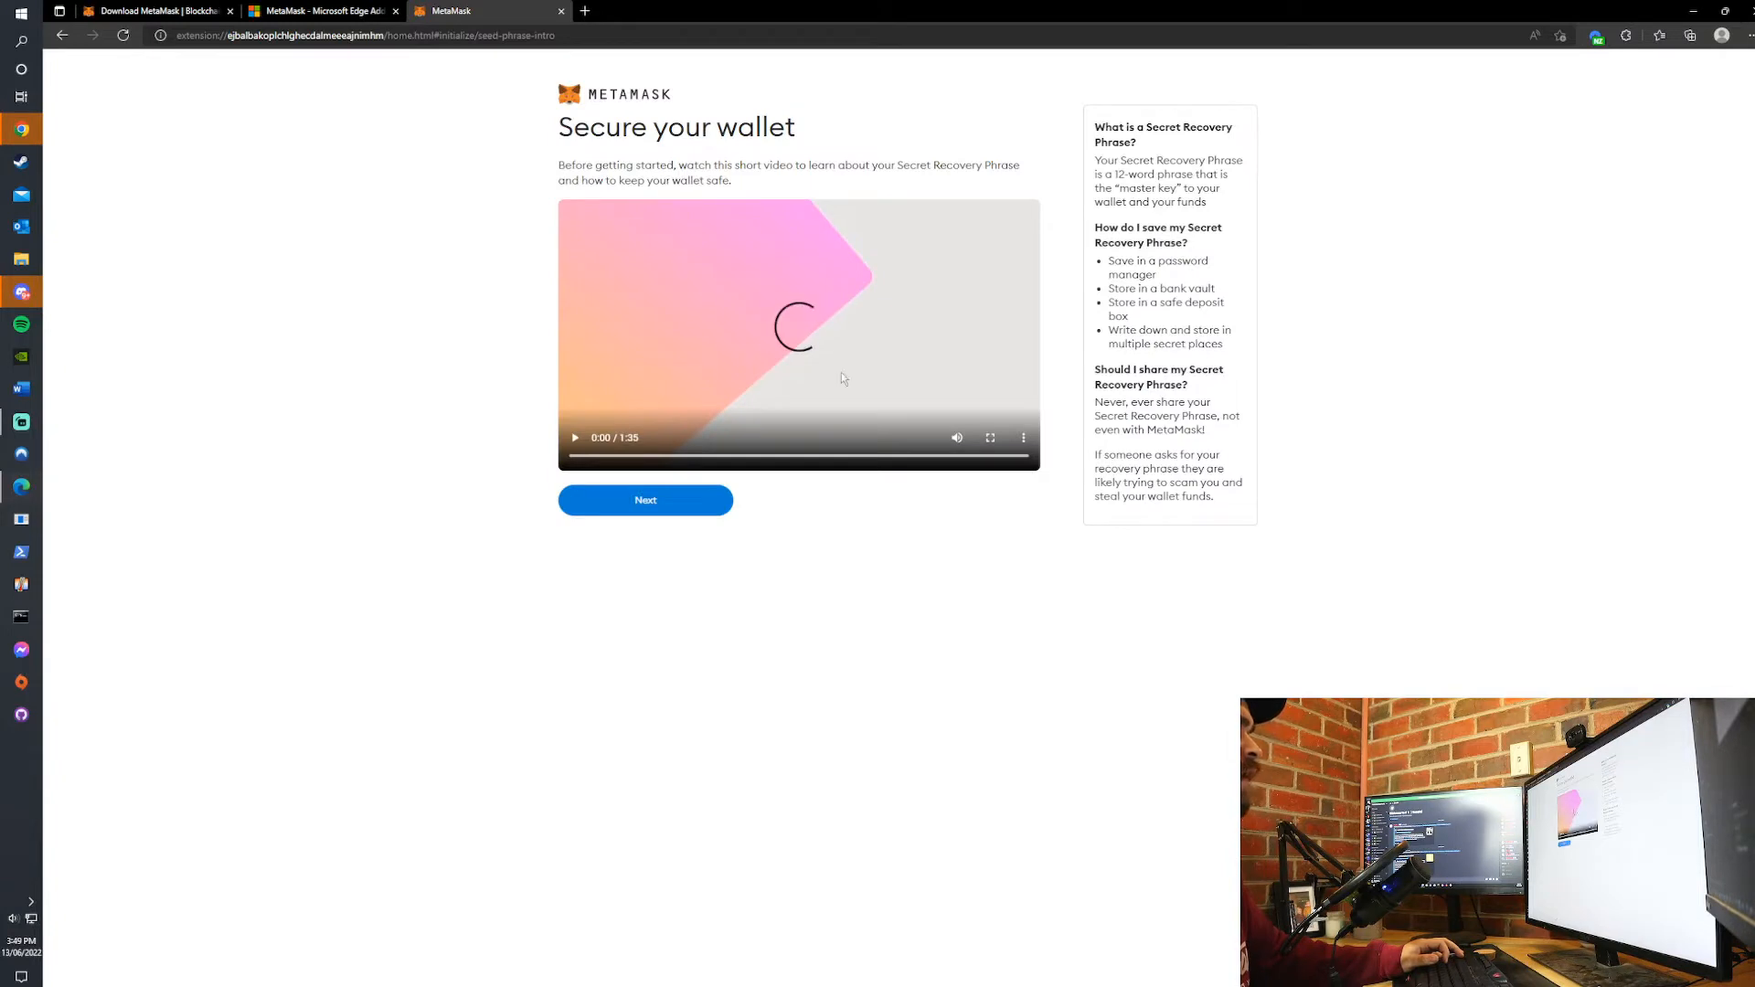
- Continue past the security video, reveal the Secret Recovery Phrase and paste a copy of it into a new Notepad document
left_click(667, 508)
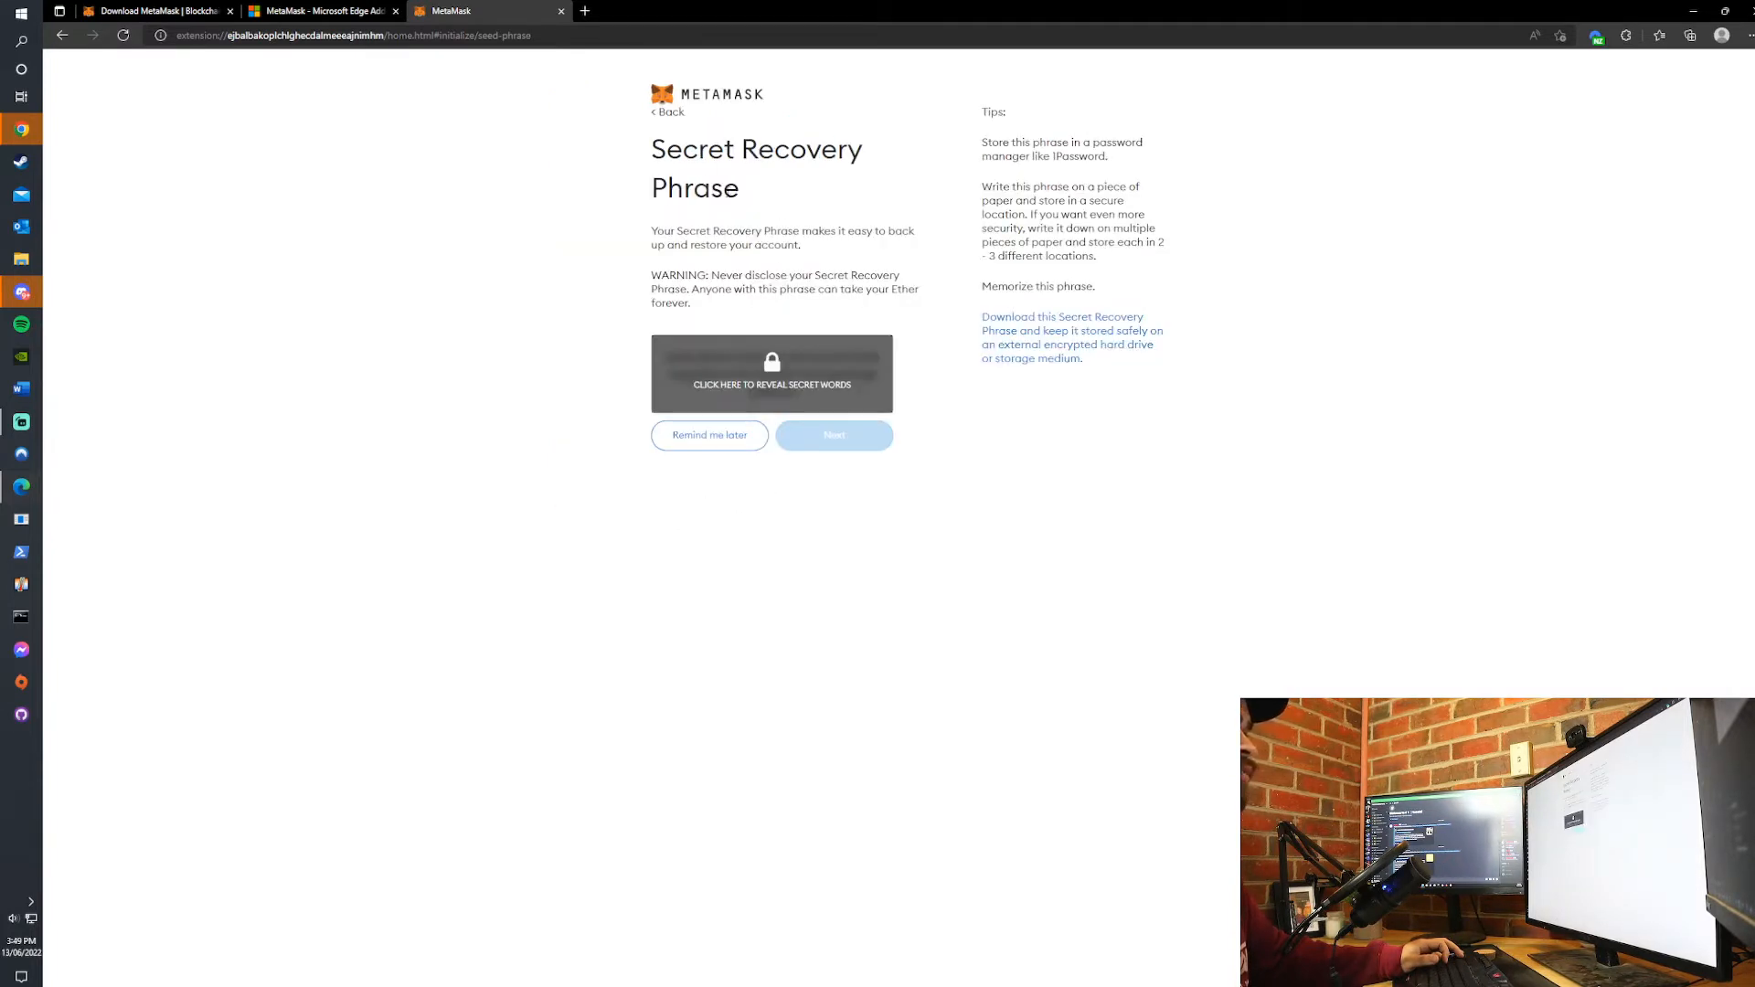
left_click(777, 384)
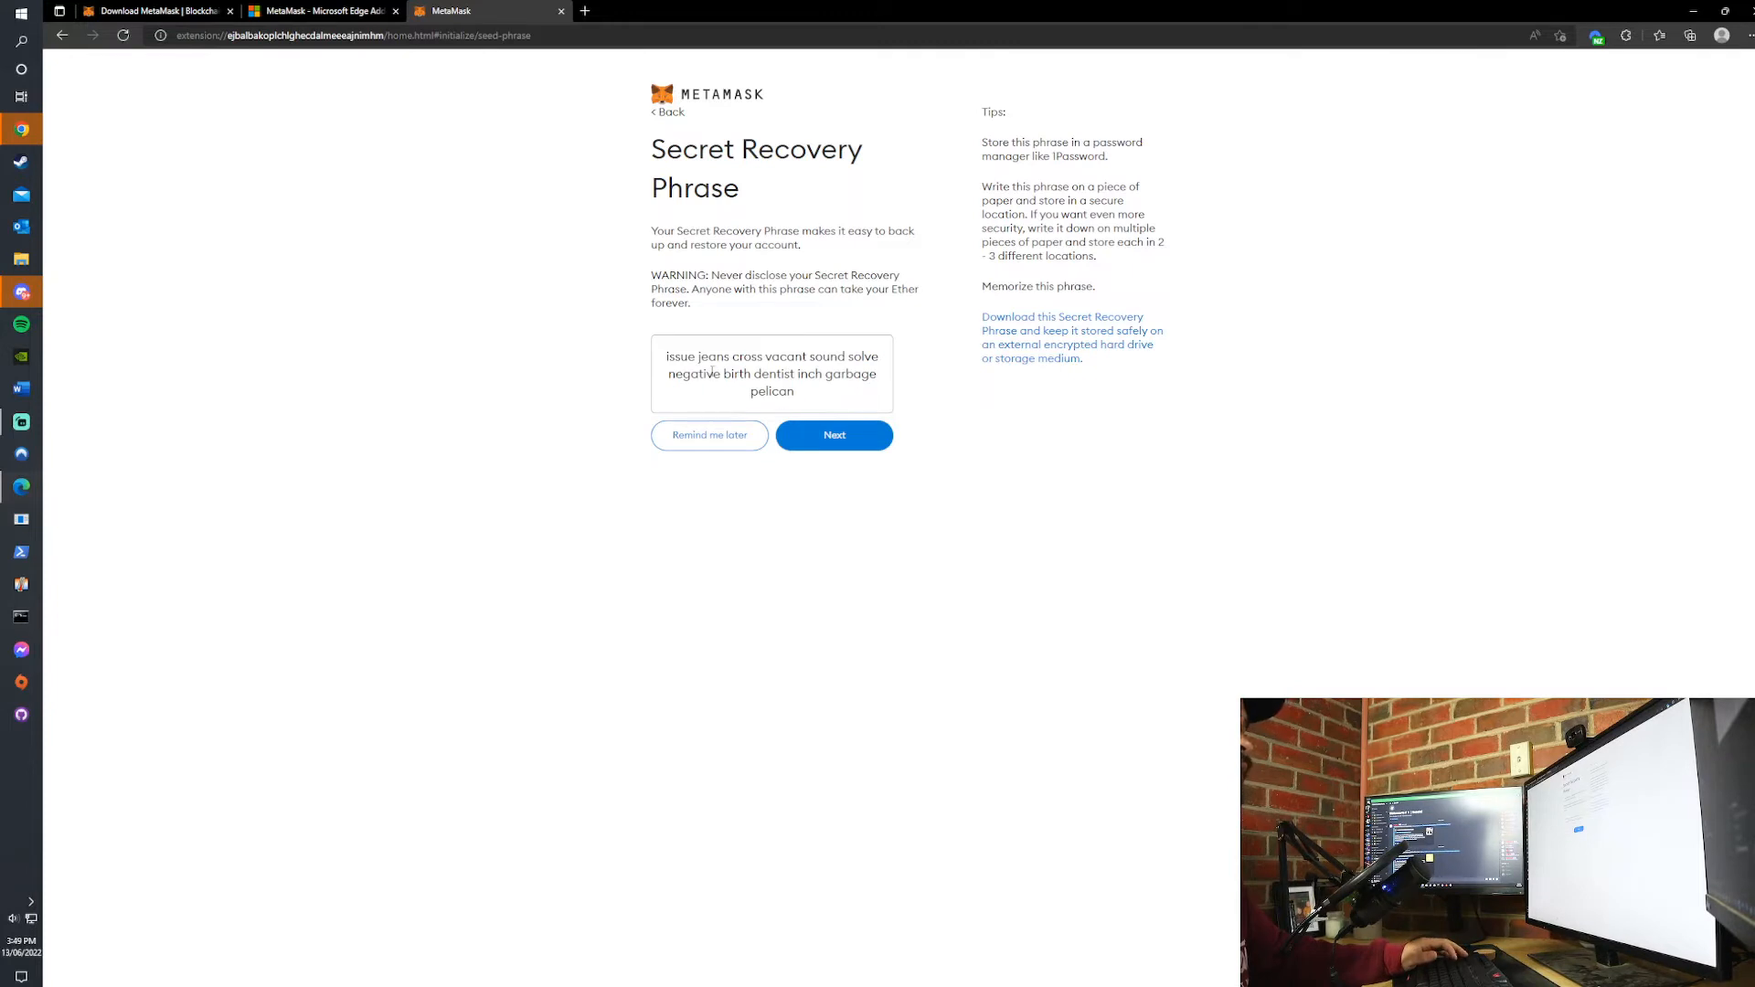
key("super")
type("notepad")
key("Return")
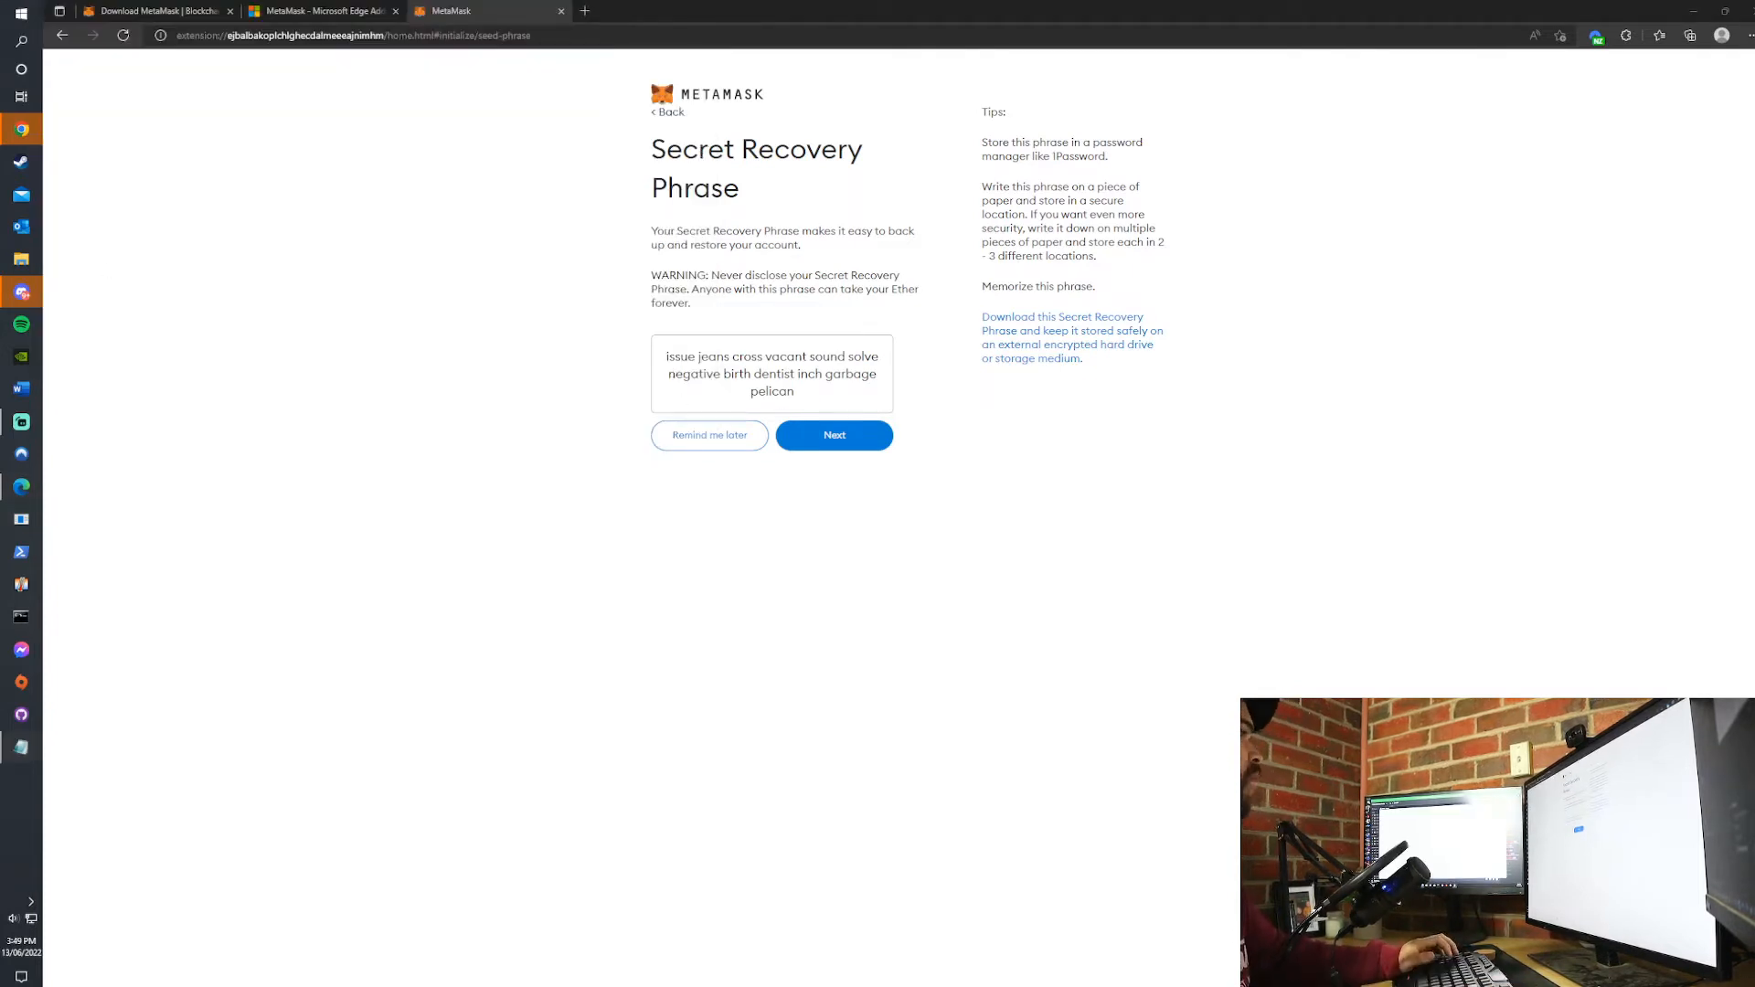
left_click_drag(821, 396, 663, 354)
key("ctrl+c")
key("alt+Tab")
key("ctrl+v")
left_click_drag(937, 440, 912, 541)
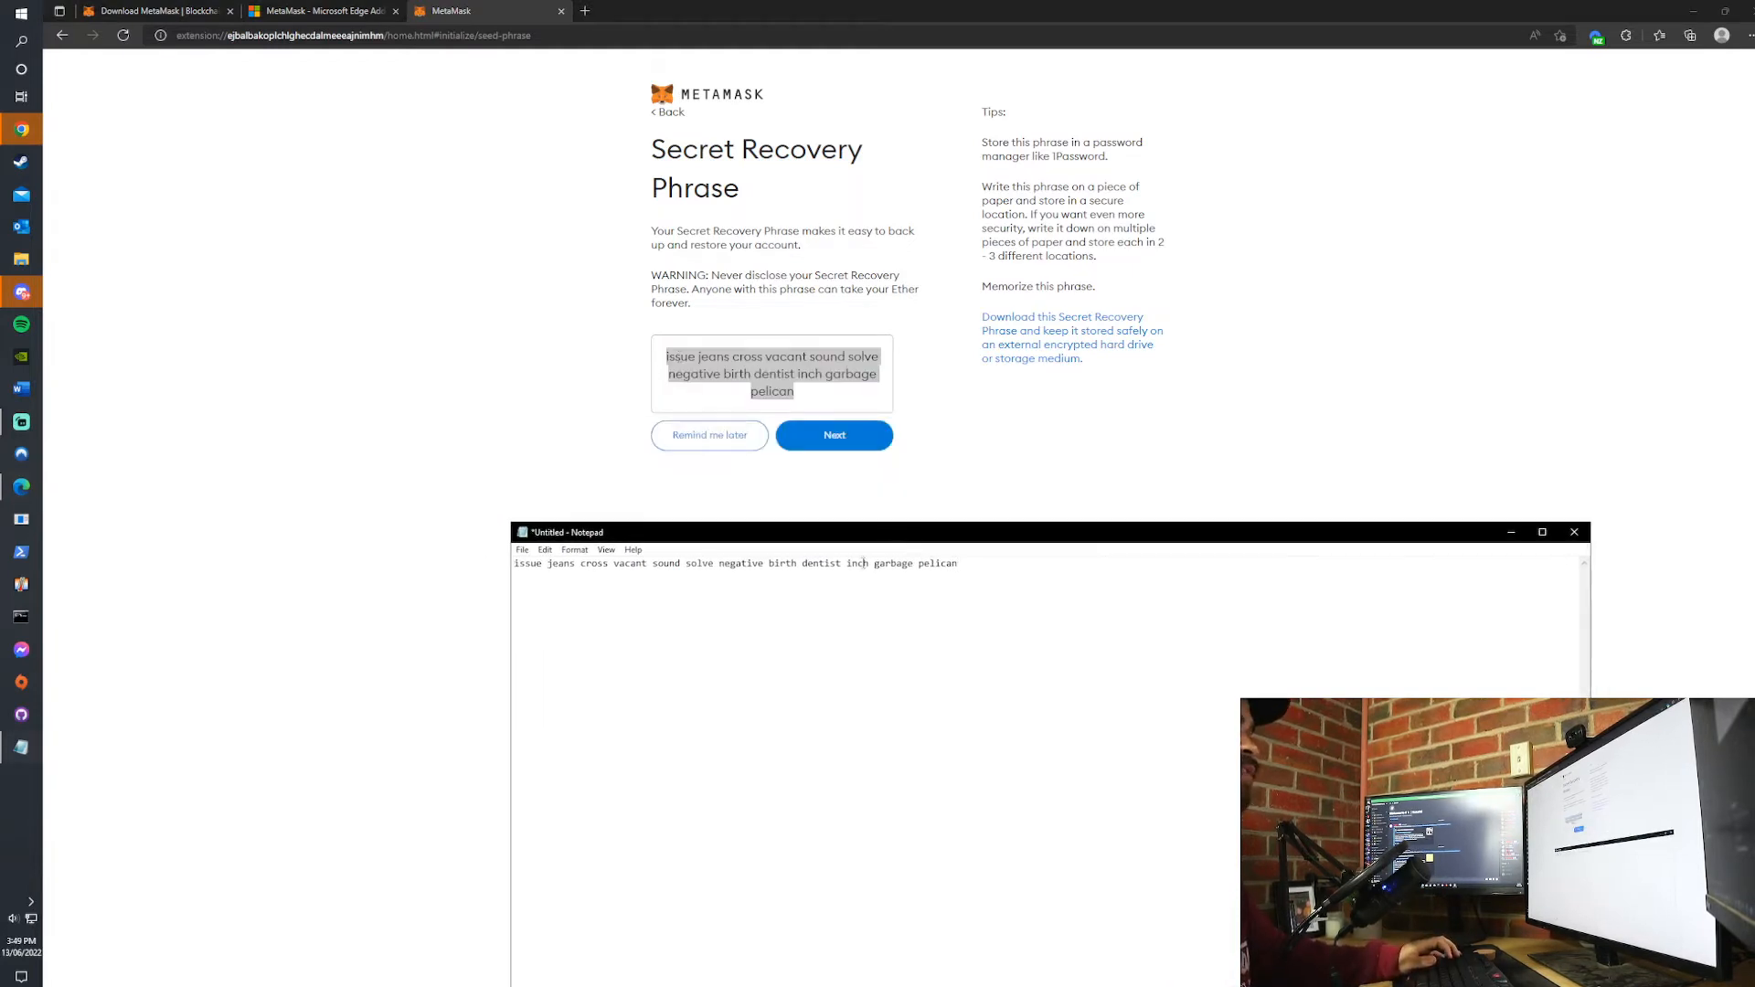
- Confirm the Secret Recovery Phrase by selecting its words in the saved order, and finish the wallet setup
left_click(842, 445)
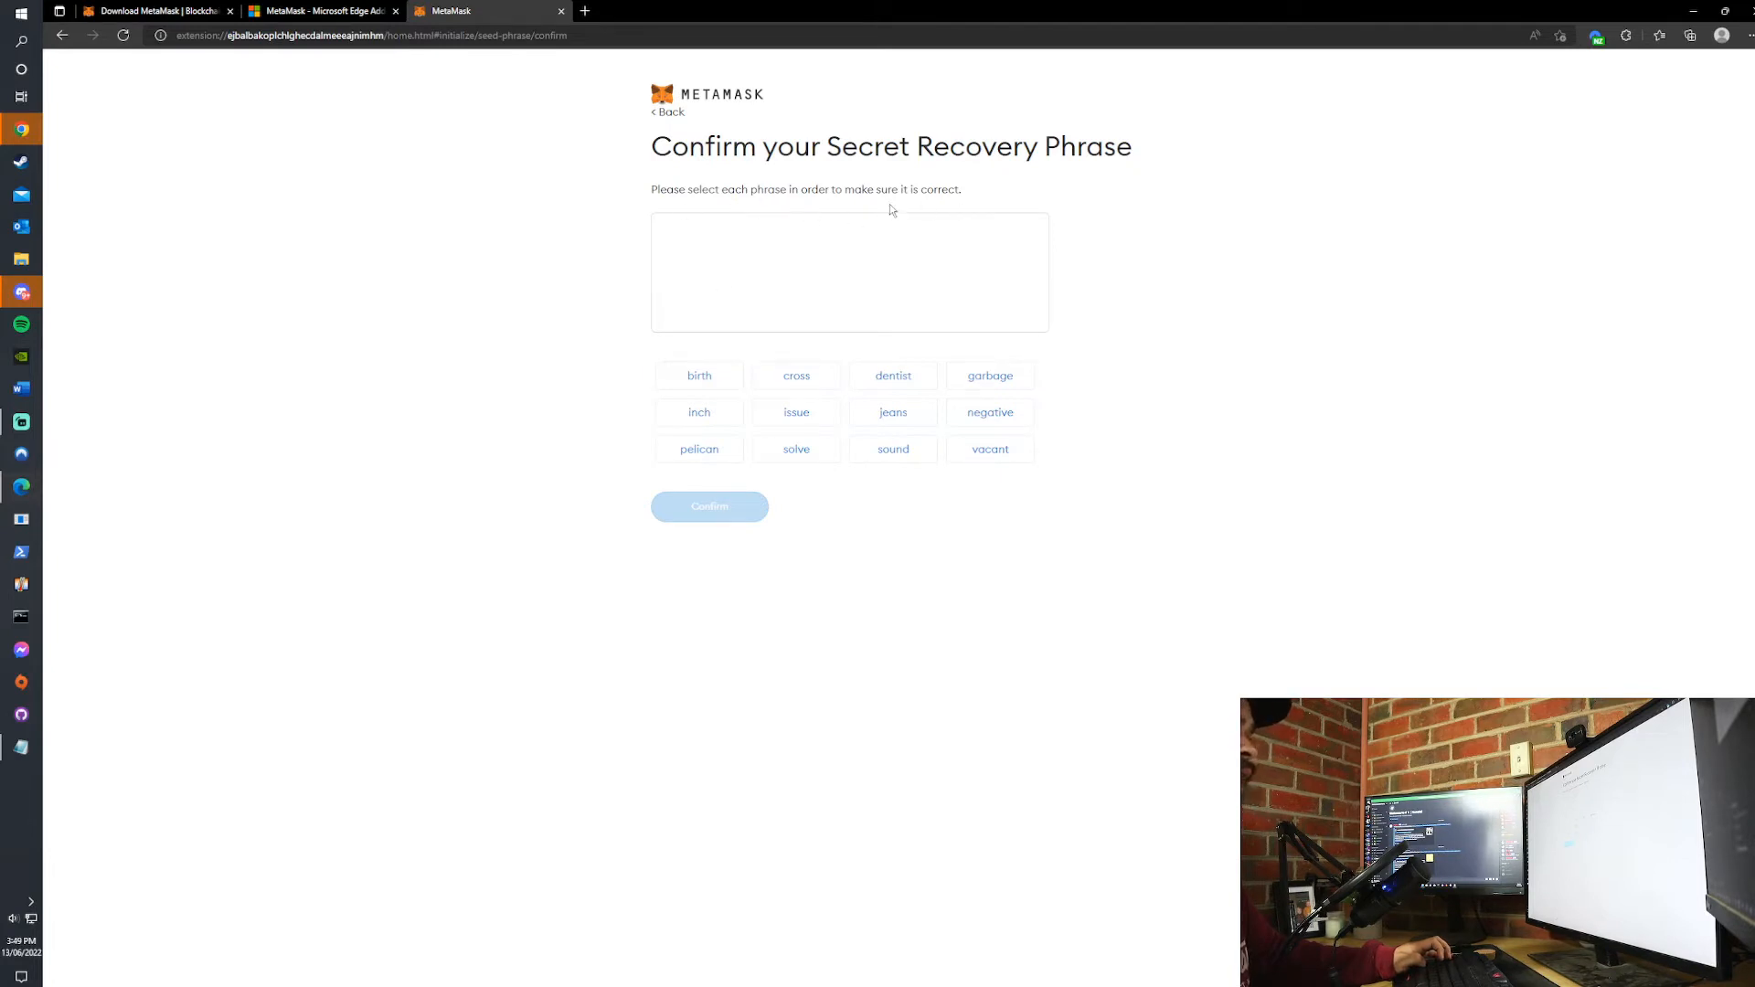
key("alt+Tab")
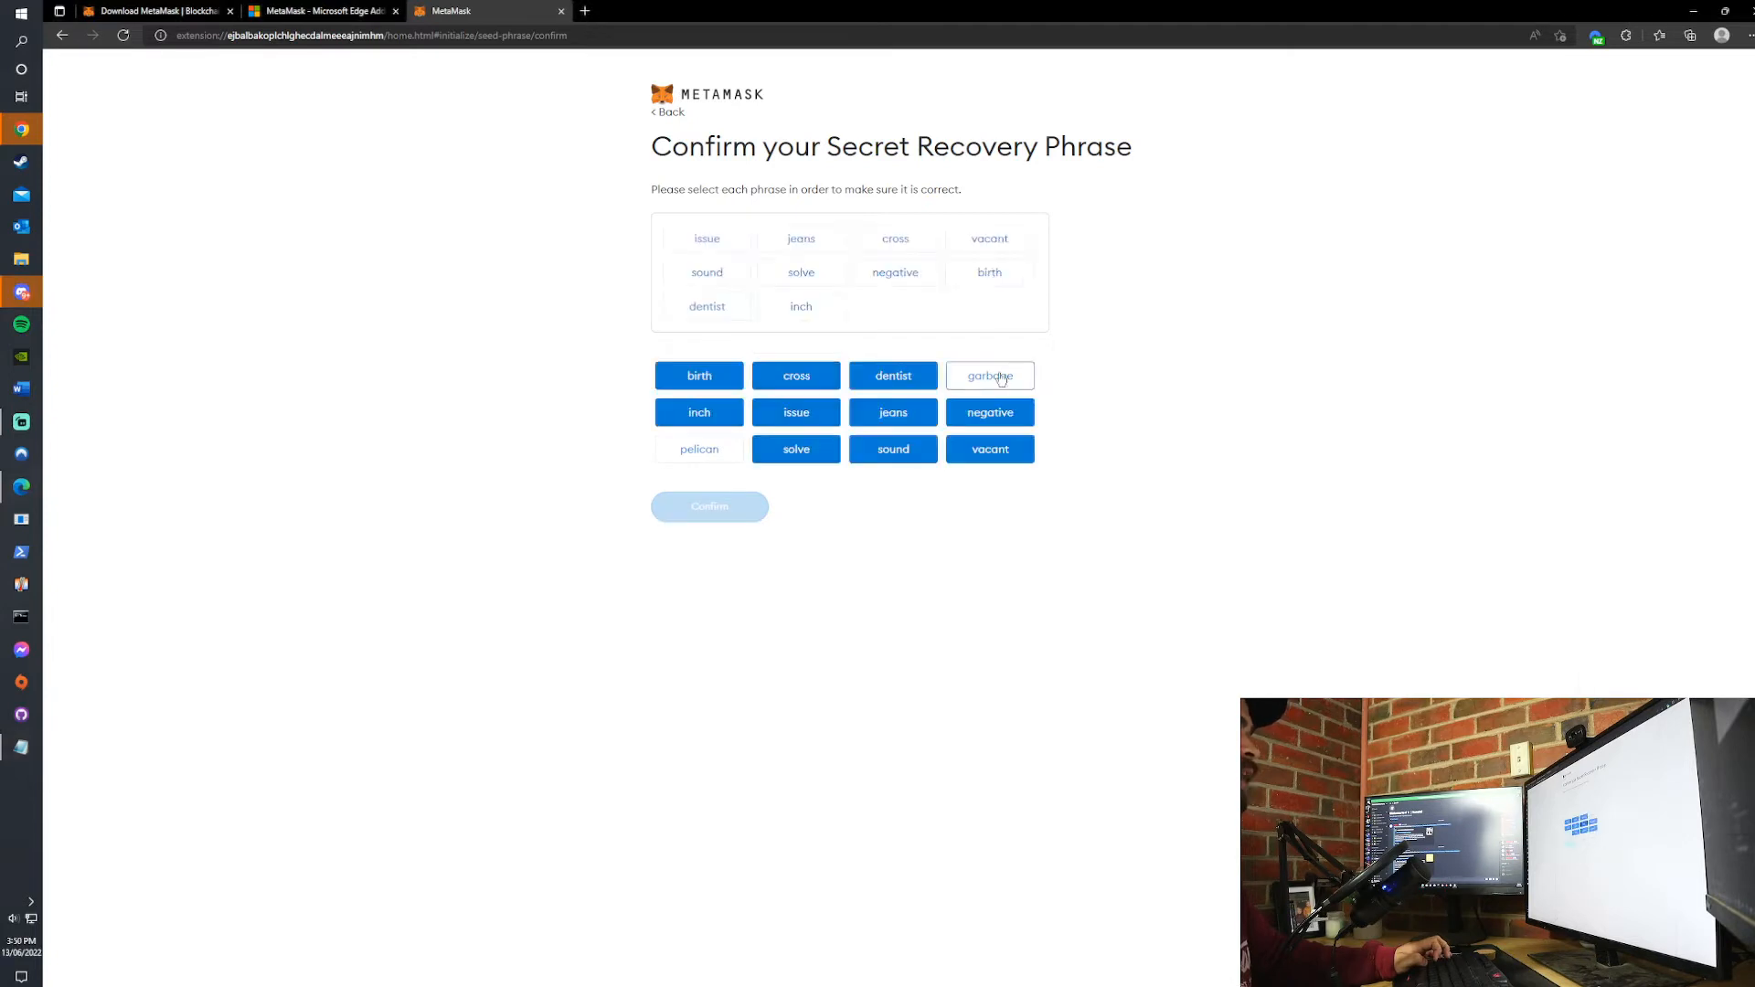
left_click(721, 453)
left_click(728, 506)
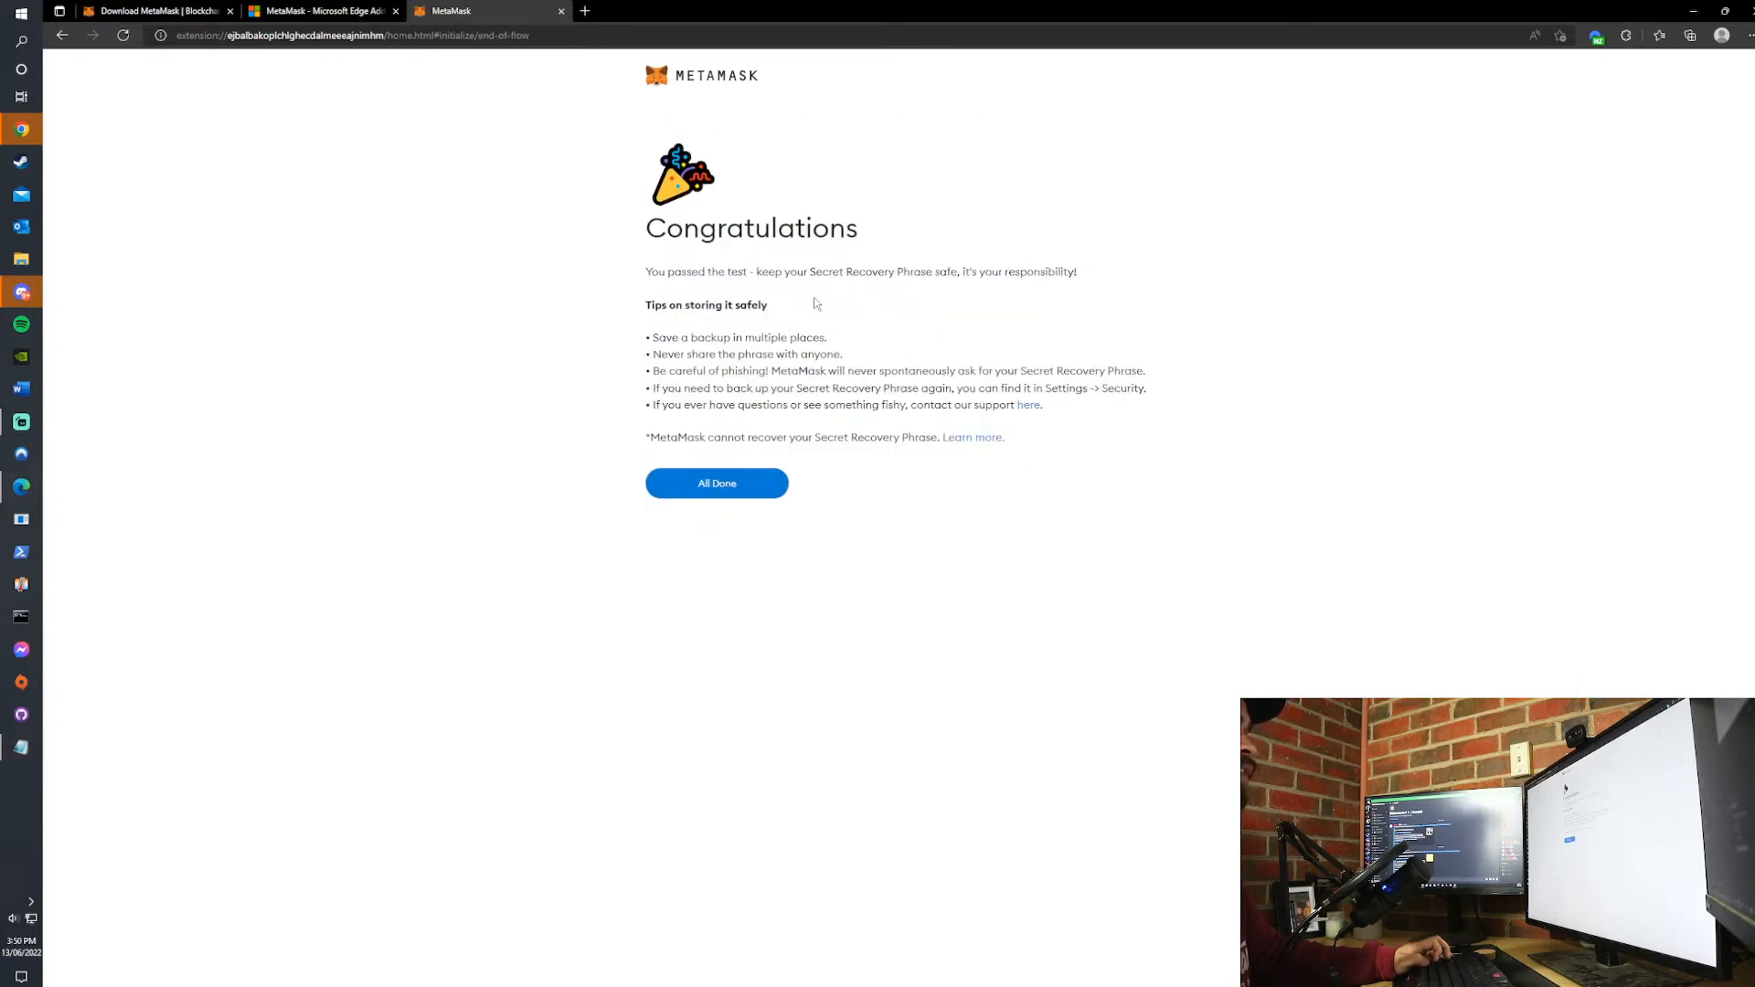
left_click(731, 487)
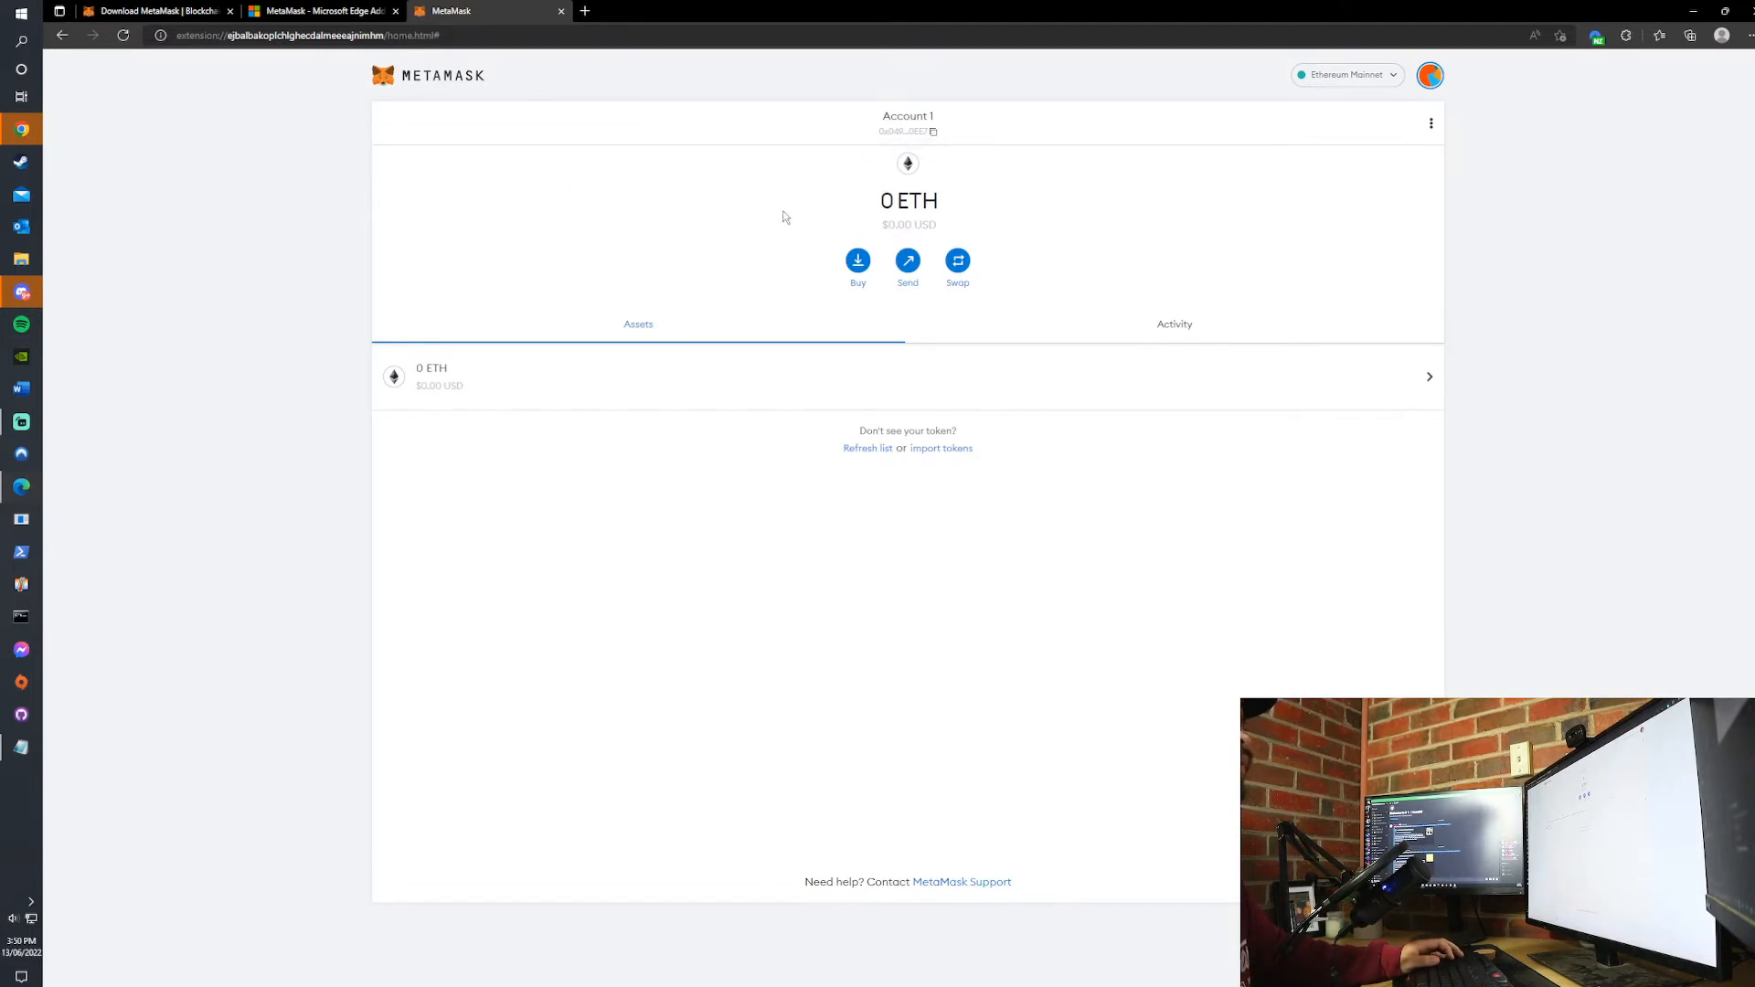
- Set the MetaMask extension to show in the browser toolbar
left_click(1627, 39)
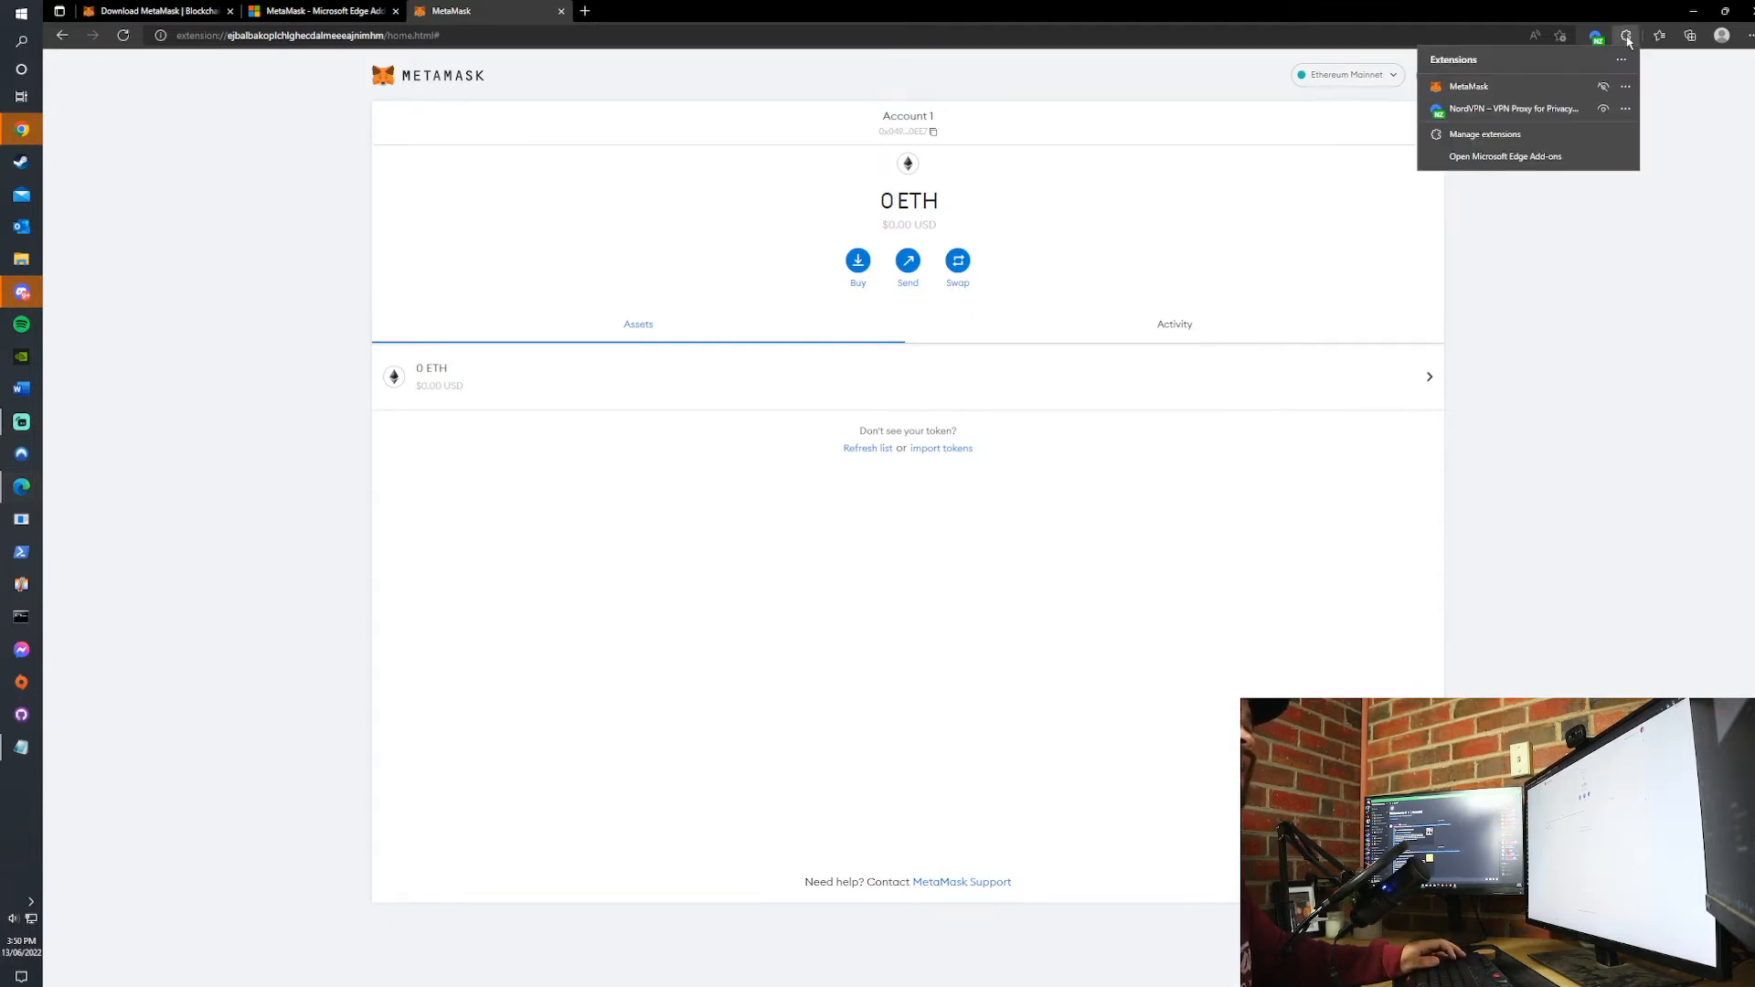
left_click(1602, 88)
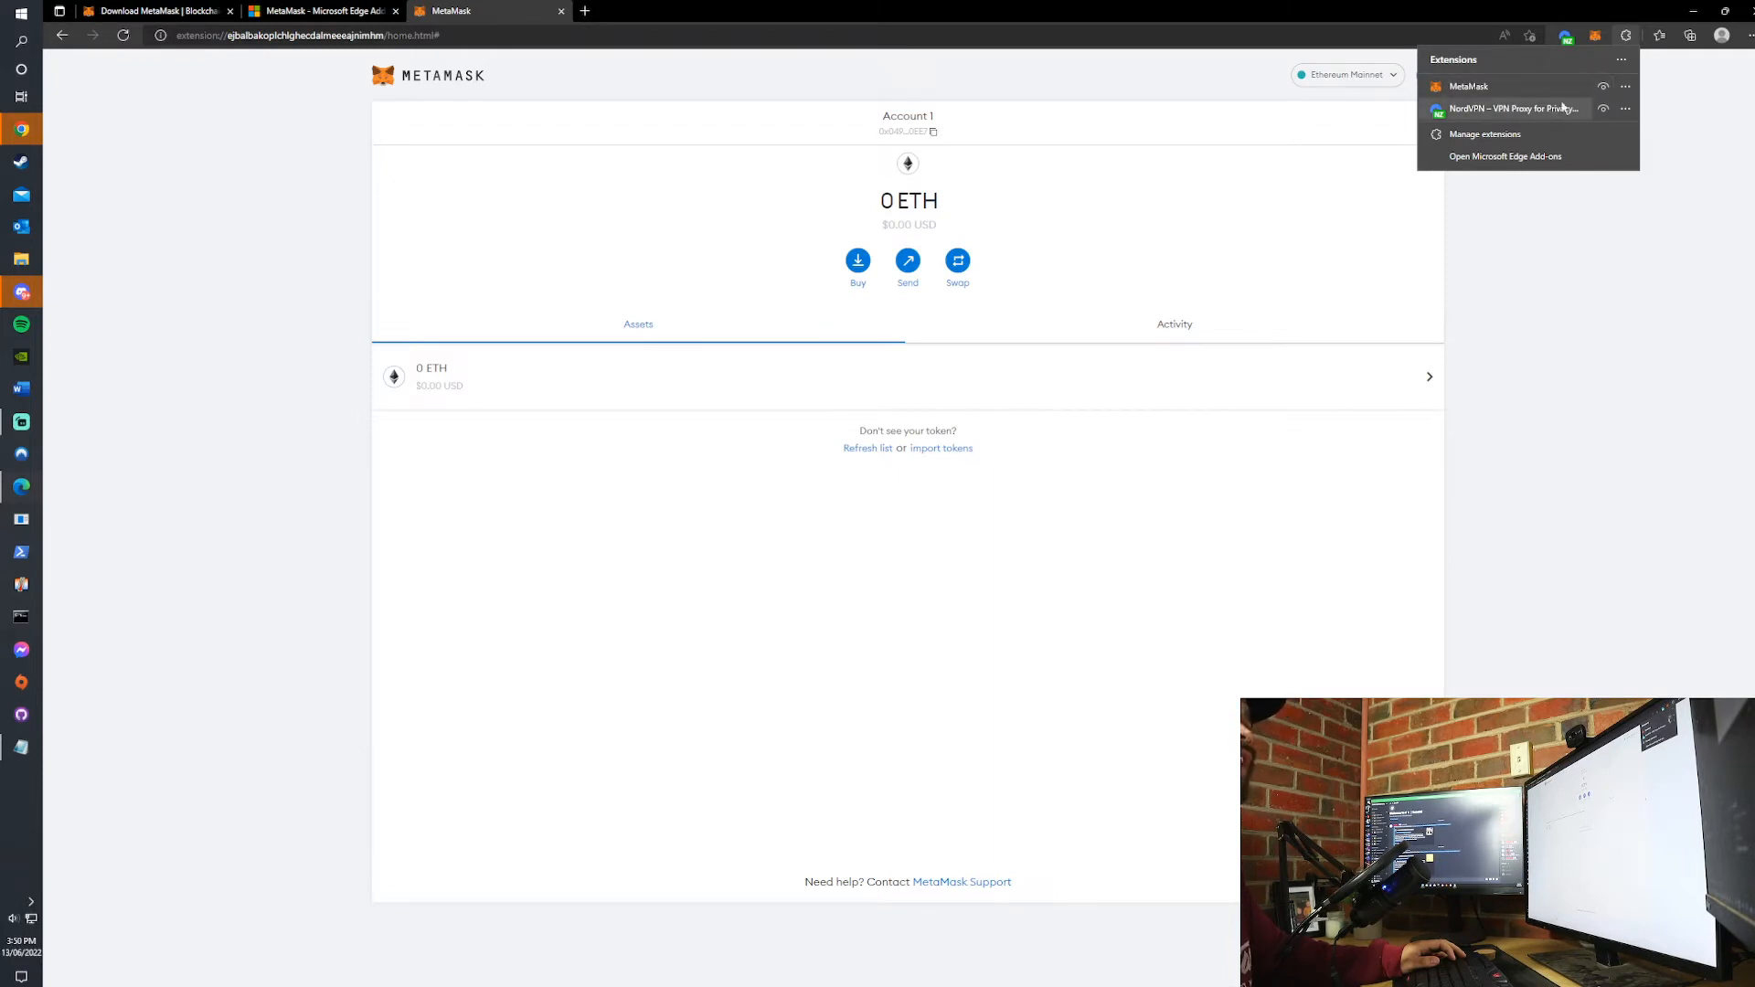
left_click(1553, 216)
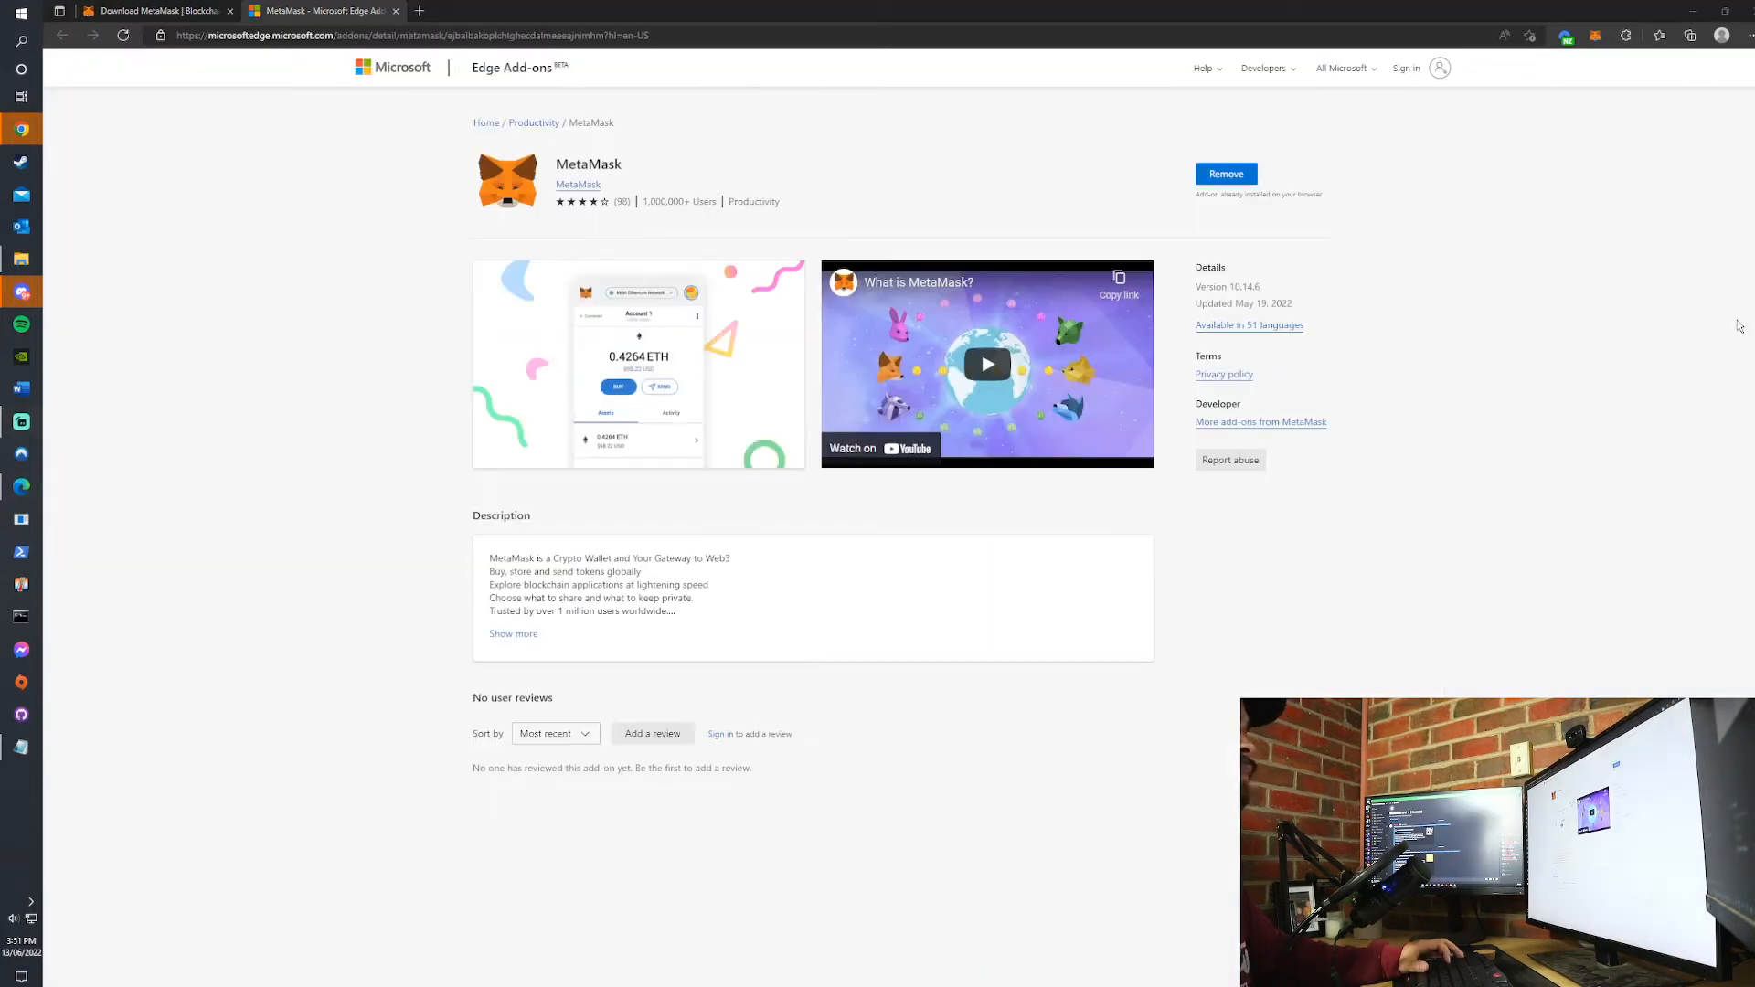
- Open the MetaMask extension wallet and examine its available networks and account options
left_click(1596, 36)
left_click(1595, 37)
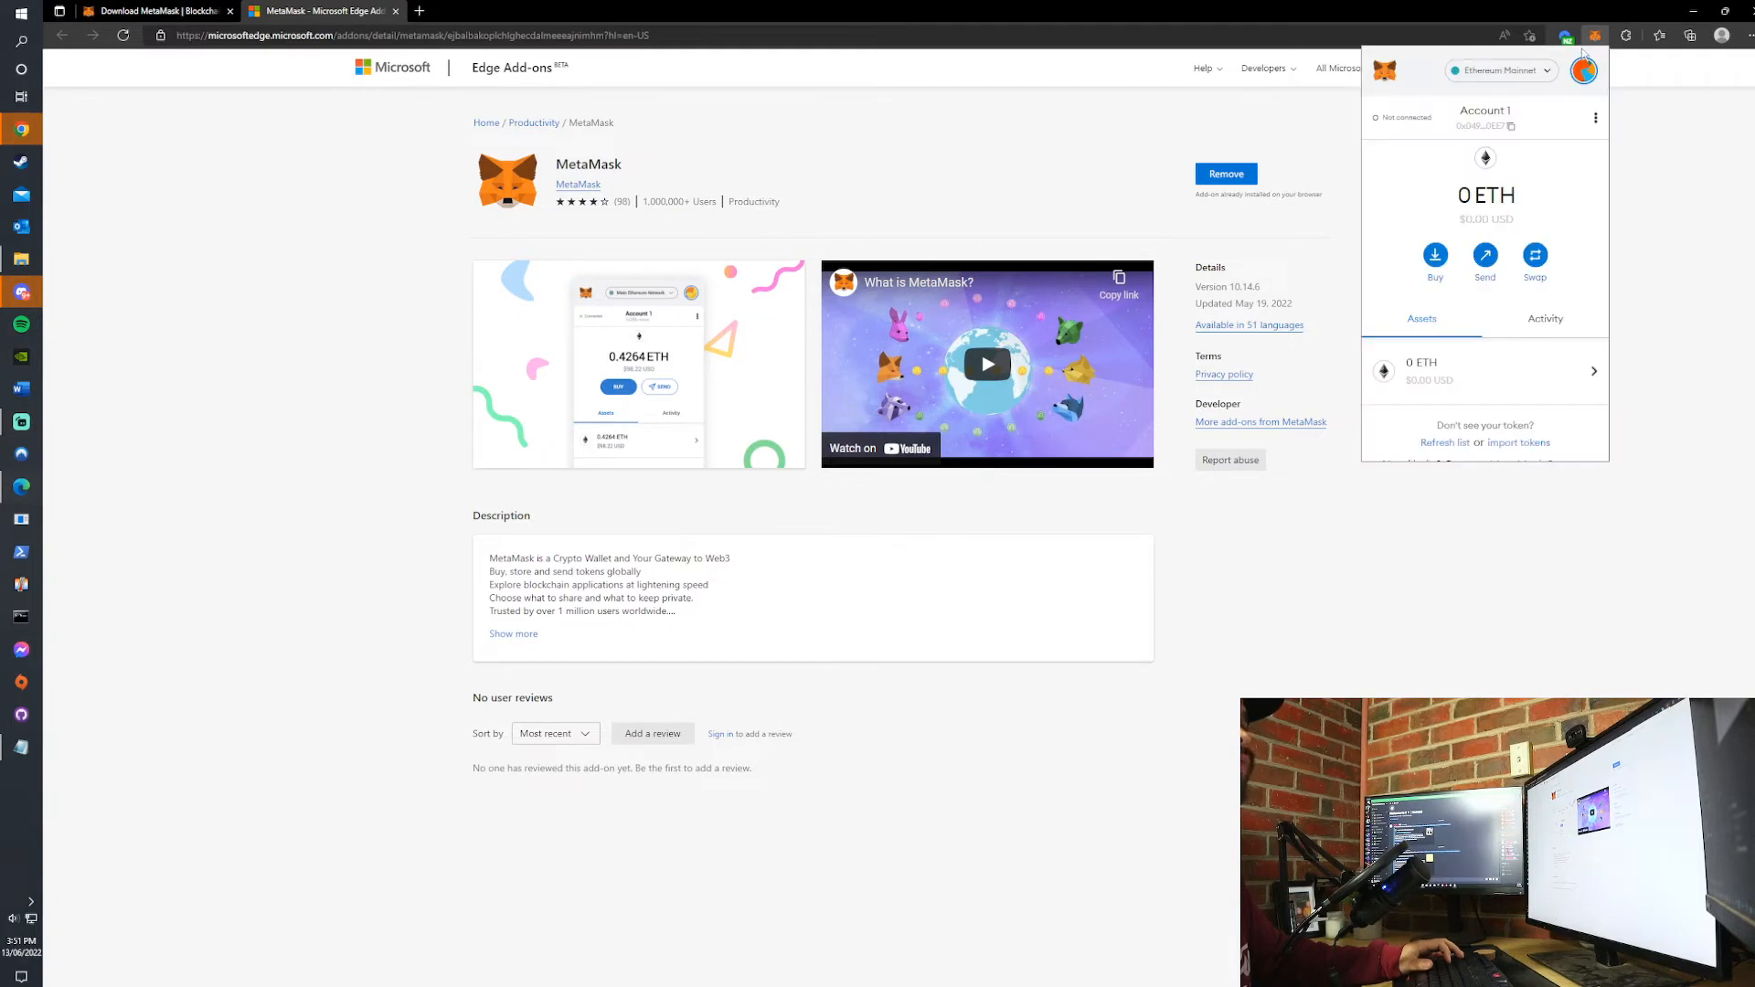
left_click(1511, 78)
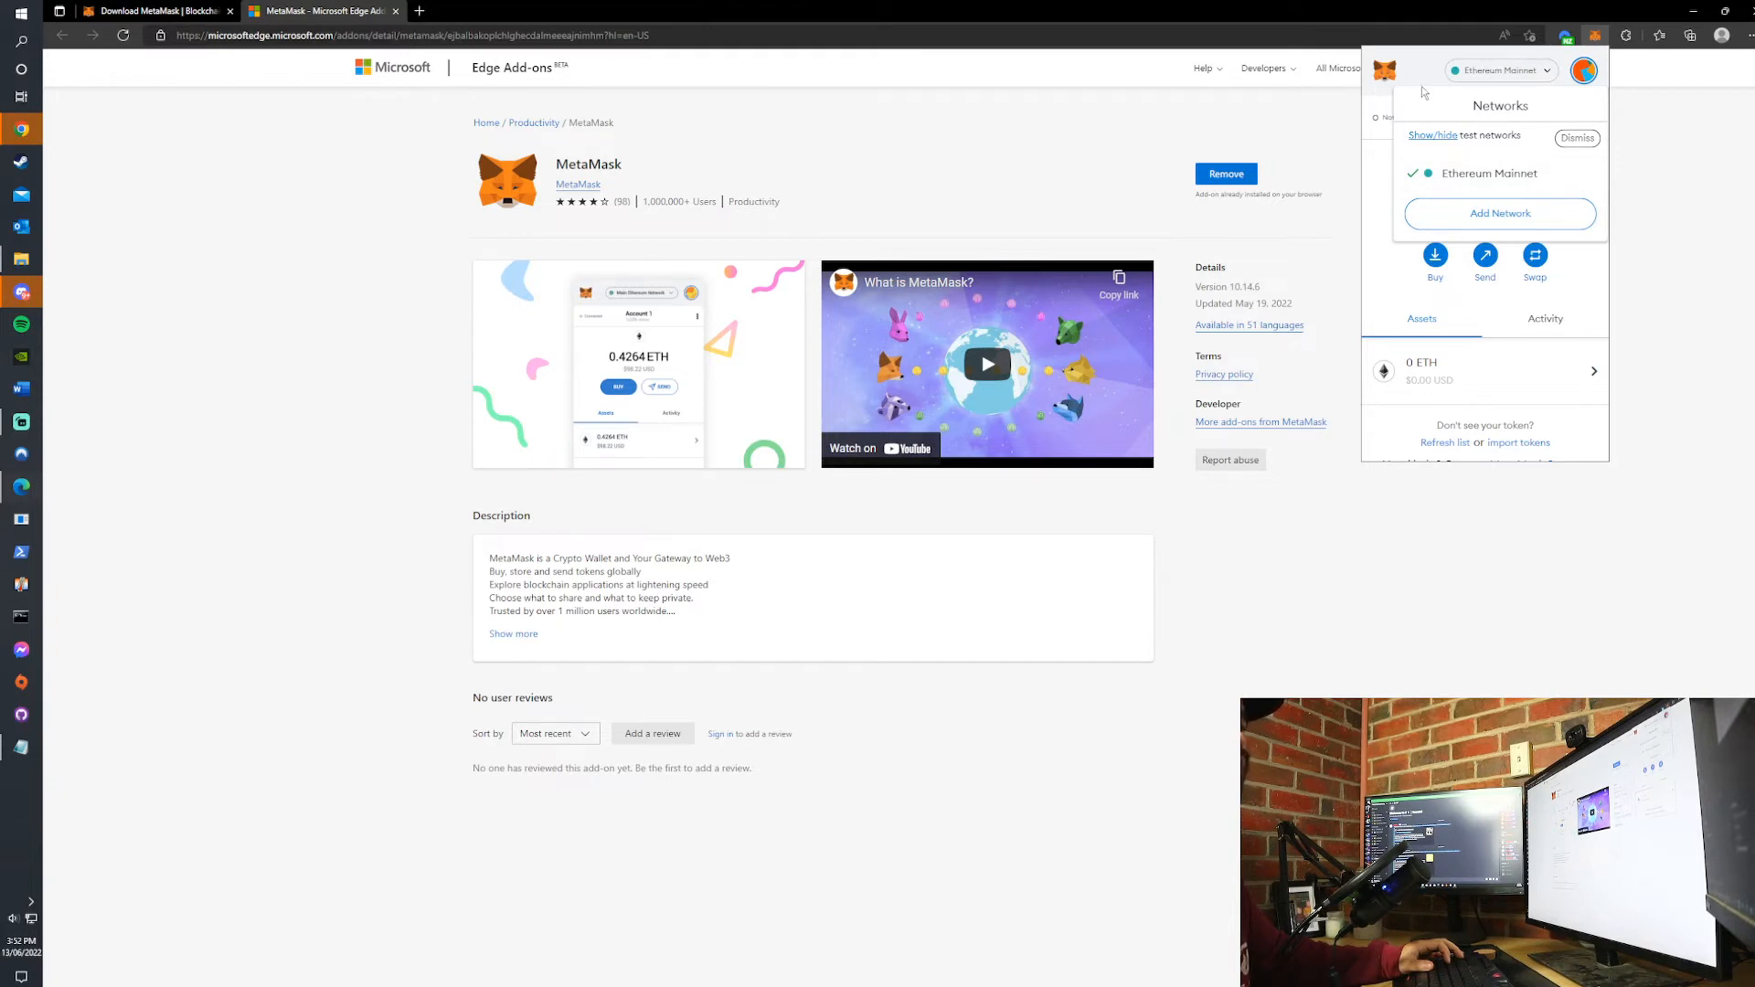
left_click(1513, 80)
left_click(1583, 72)
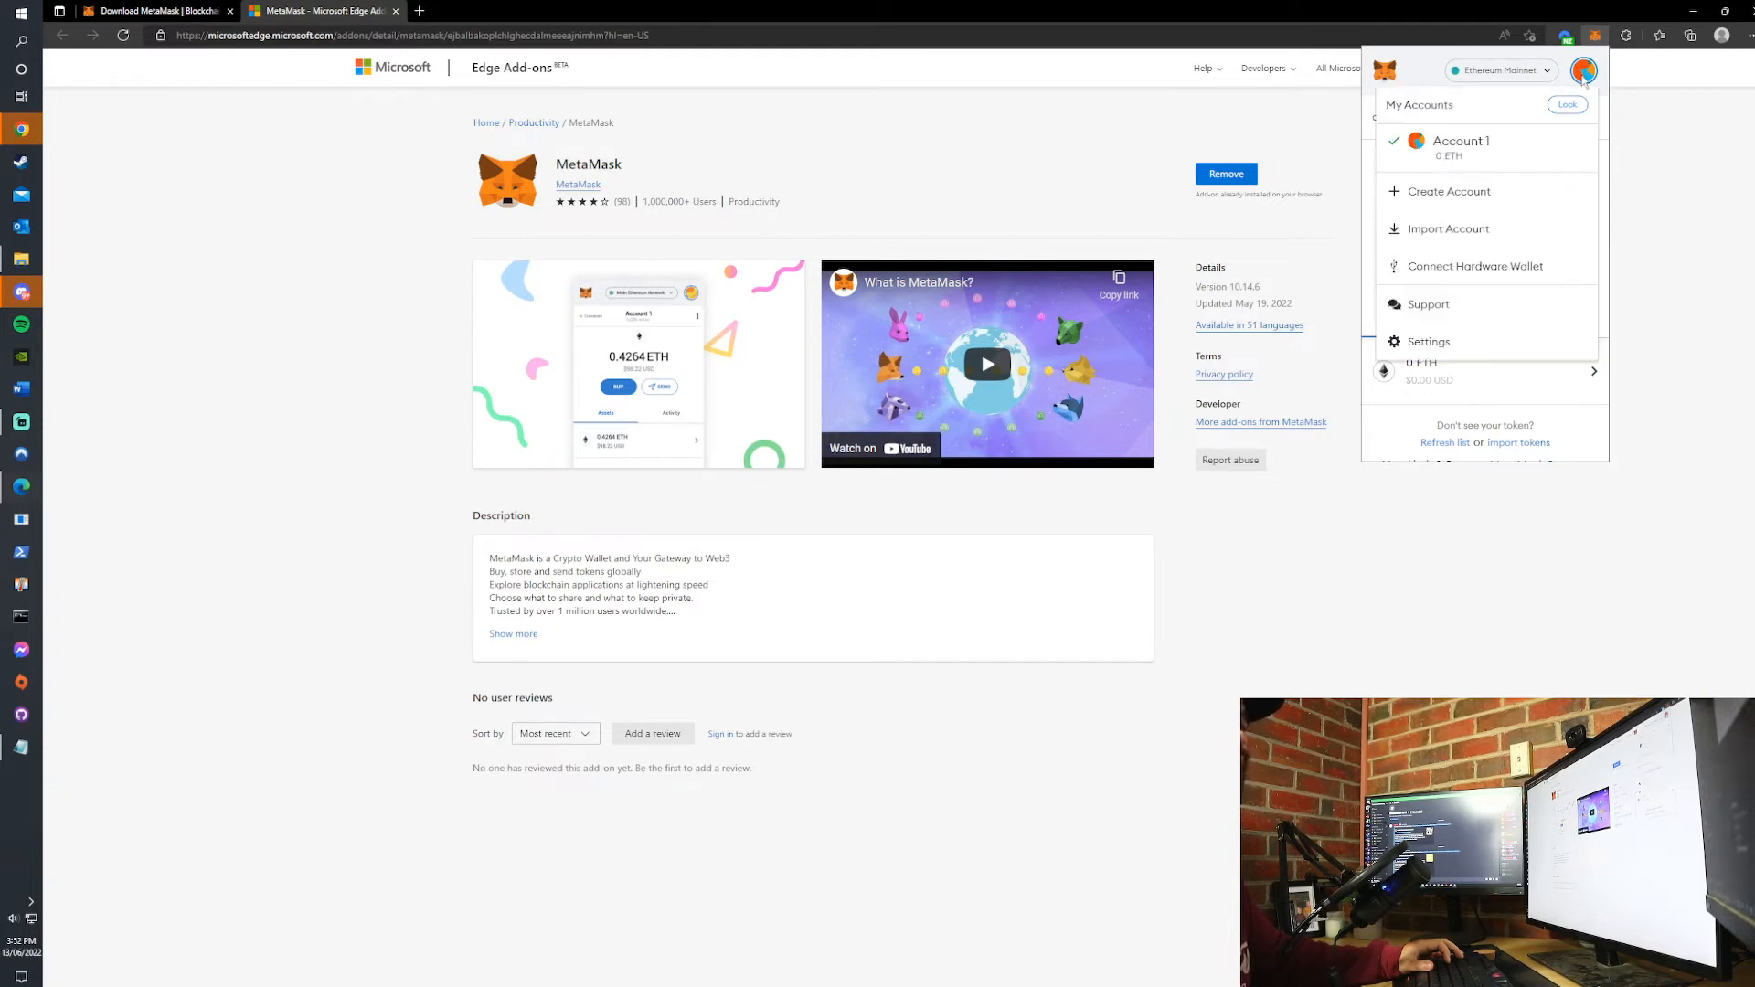
left_click(1470, 163)
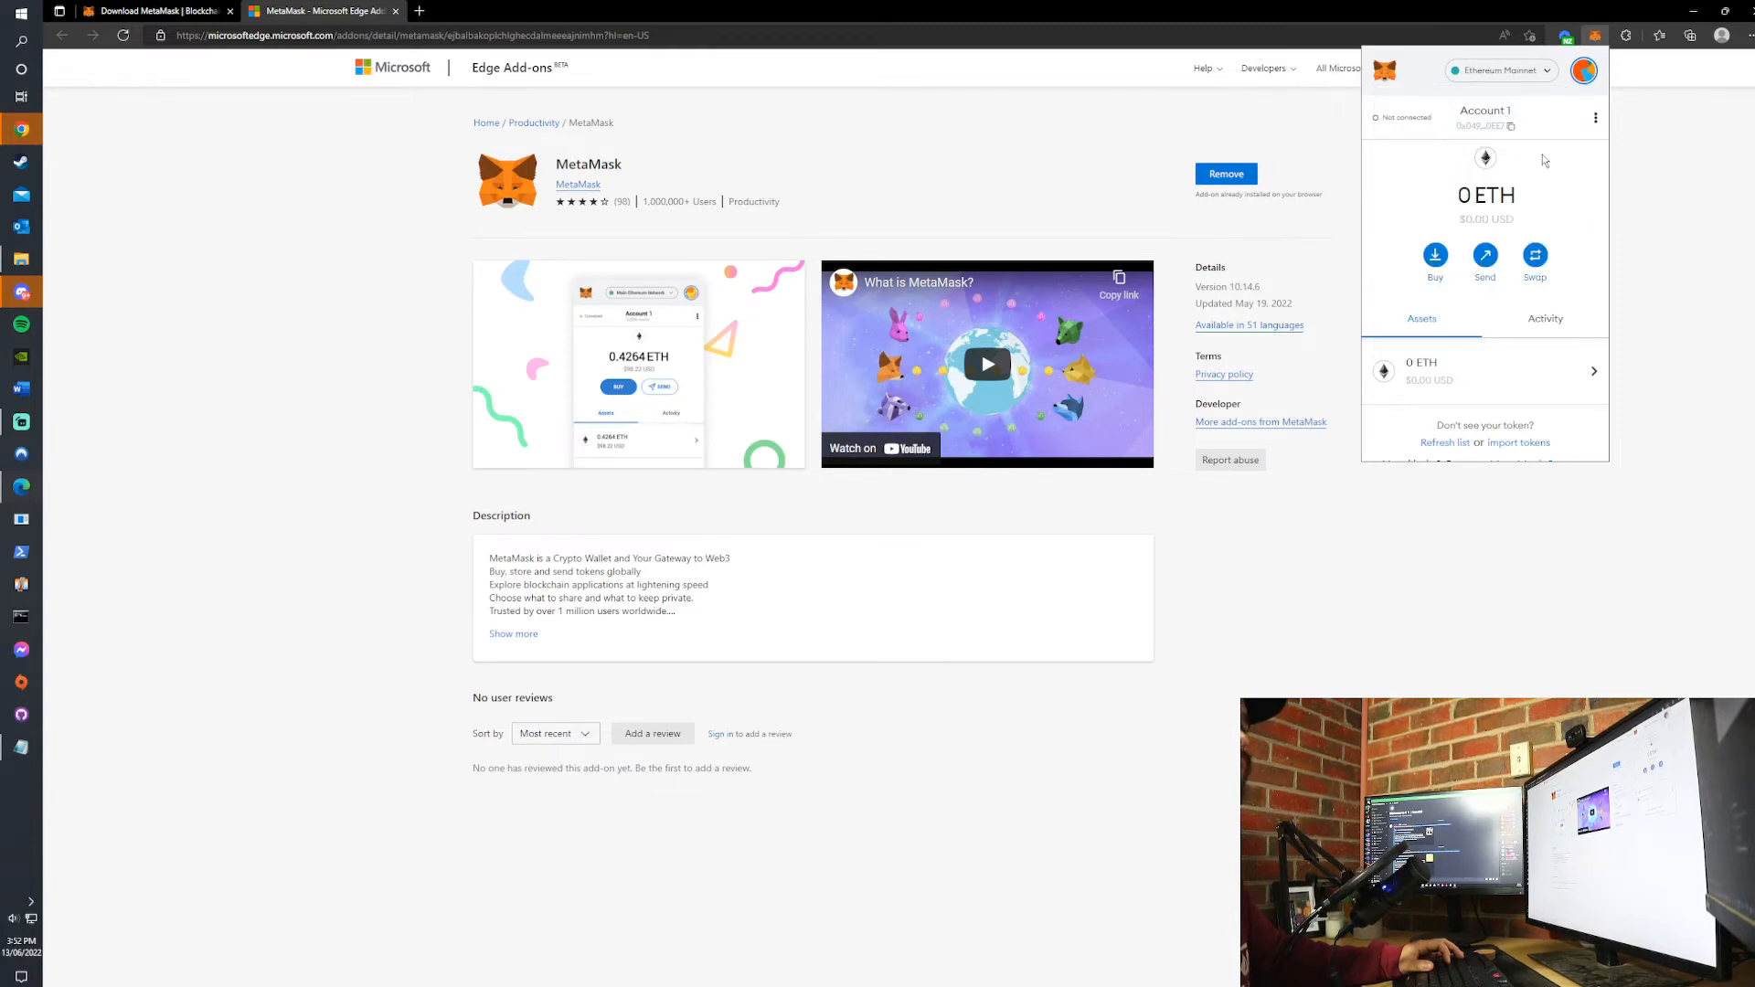
- Examine the wallet's buy, send and swap options, its assets and its transaction activity
scroll(1492, 276, "down", 1)
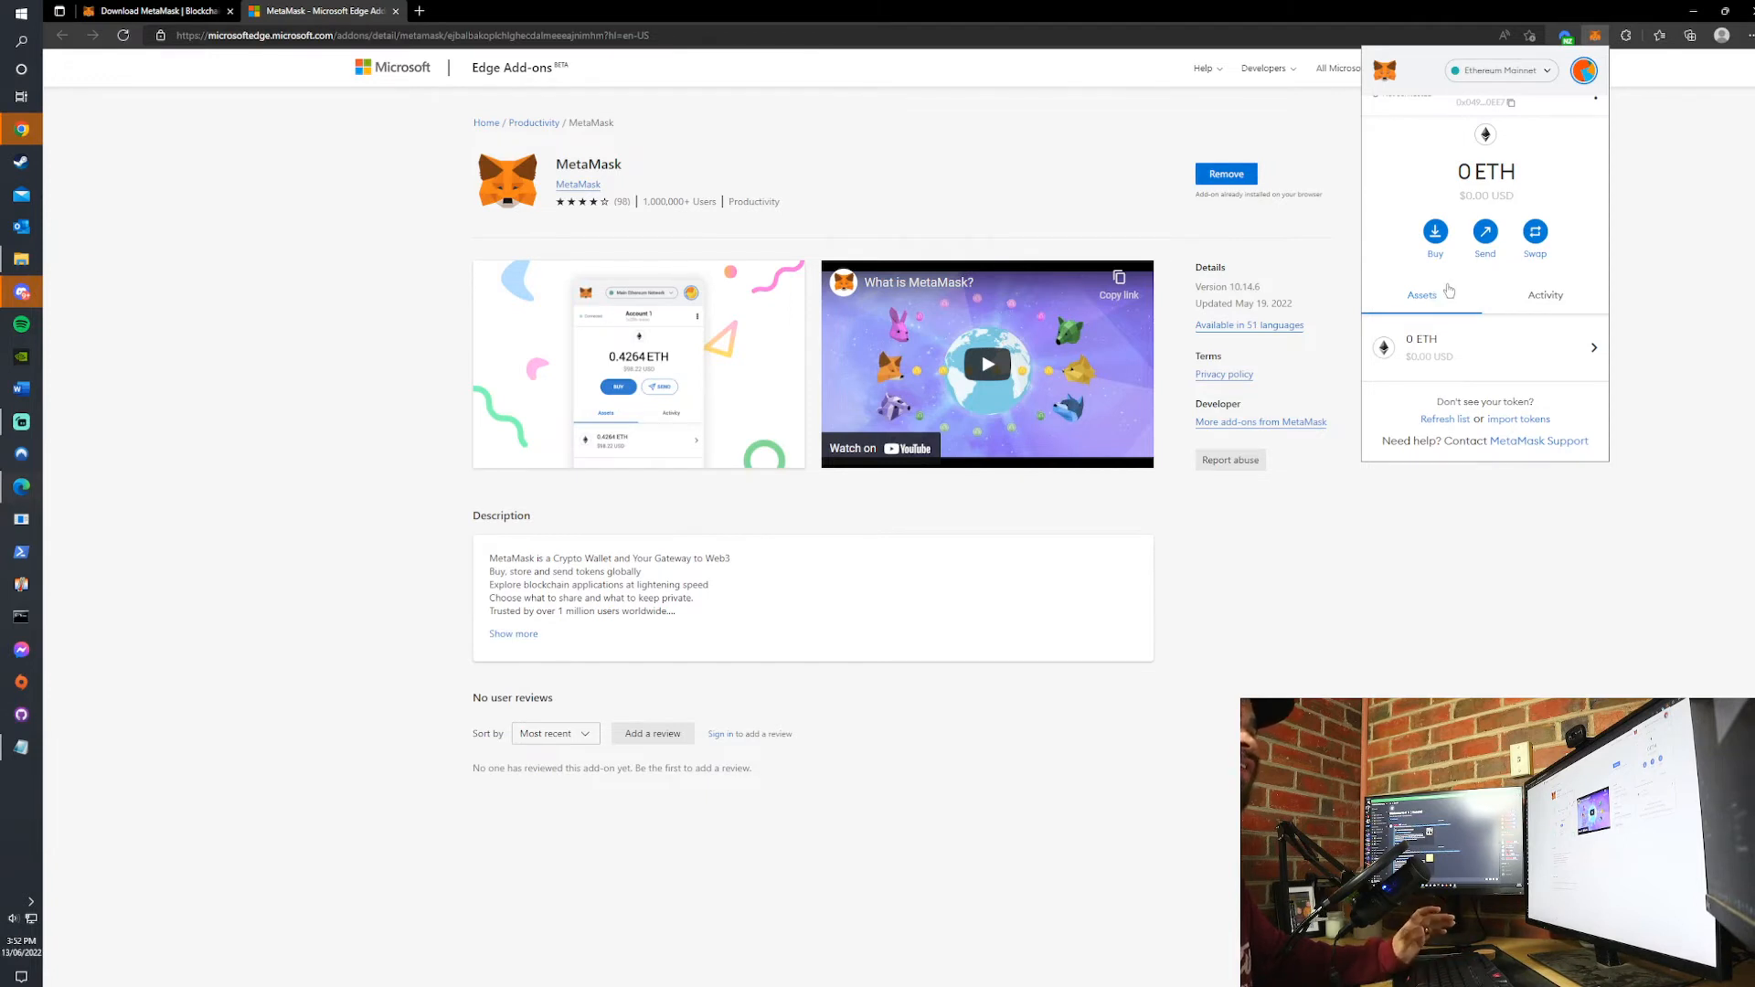
scroll(1501, 284, "up", 1)
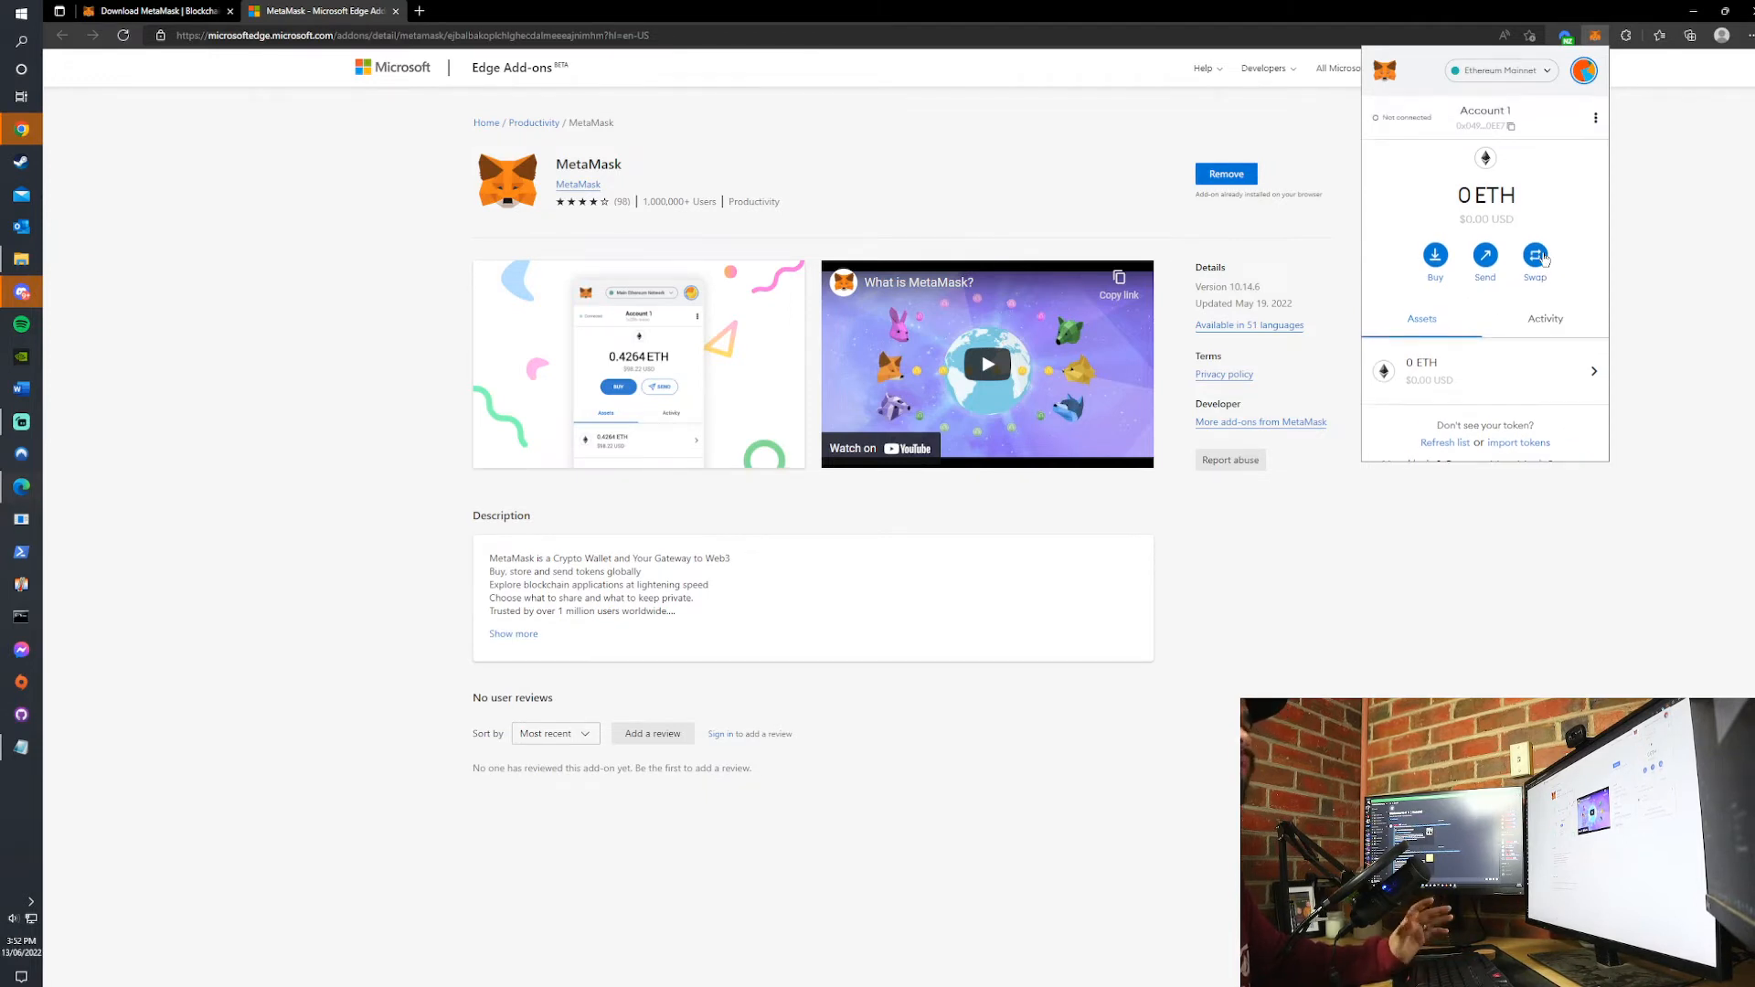
scroll(1549, 243, "down", 1)
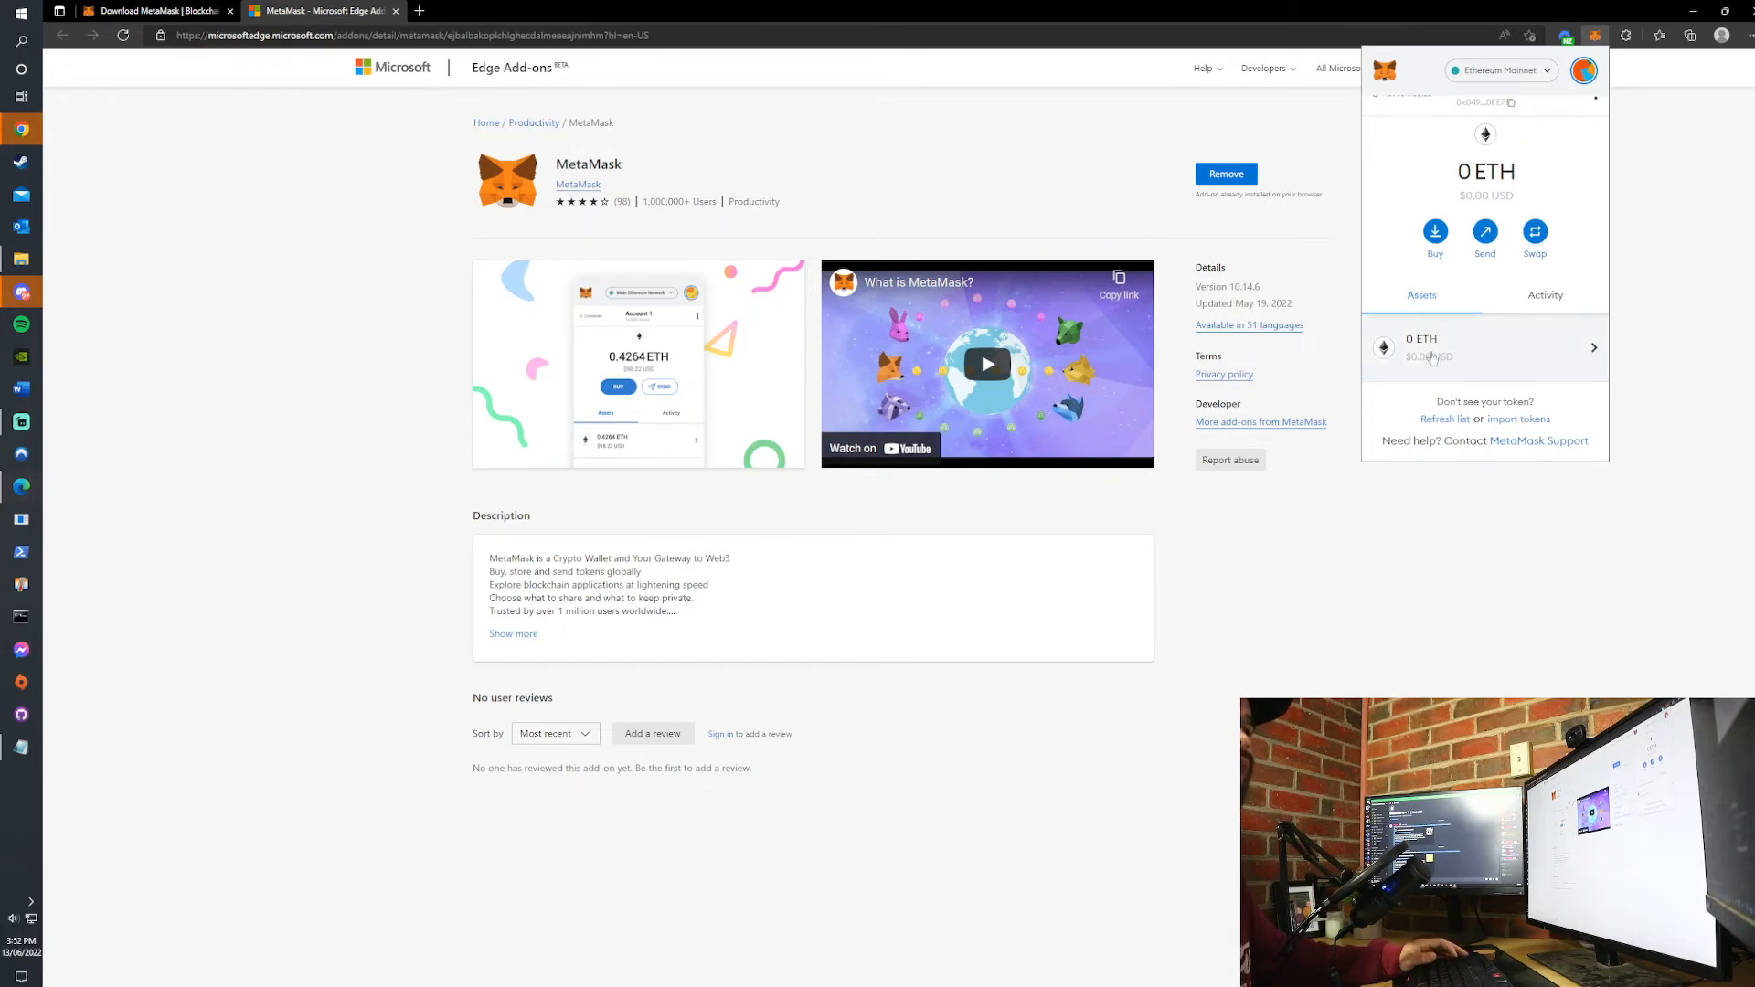
left_click(1544, 295)
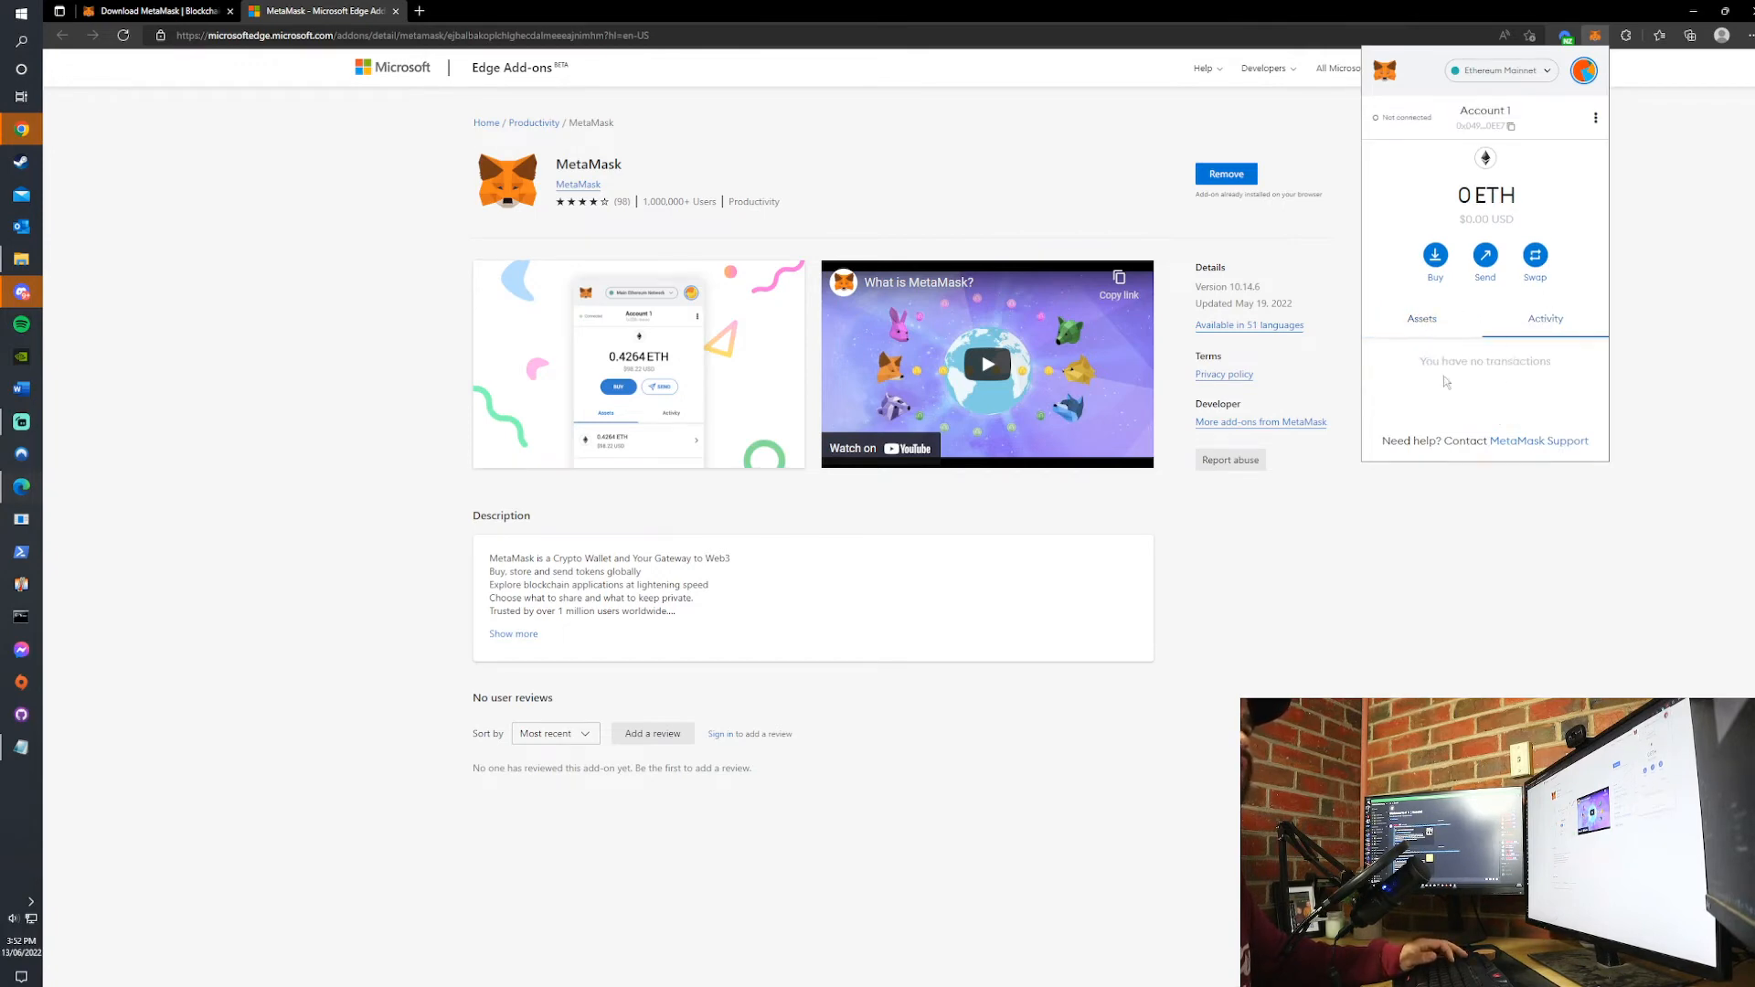
left_click(1426, 320)
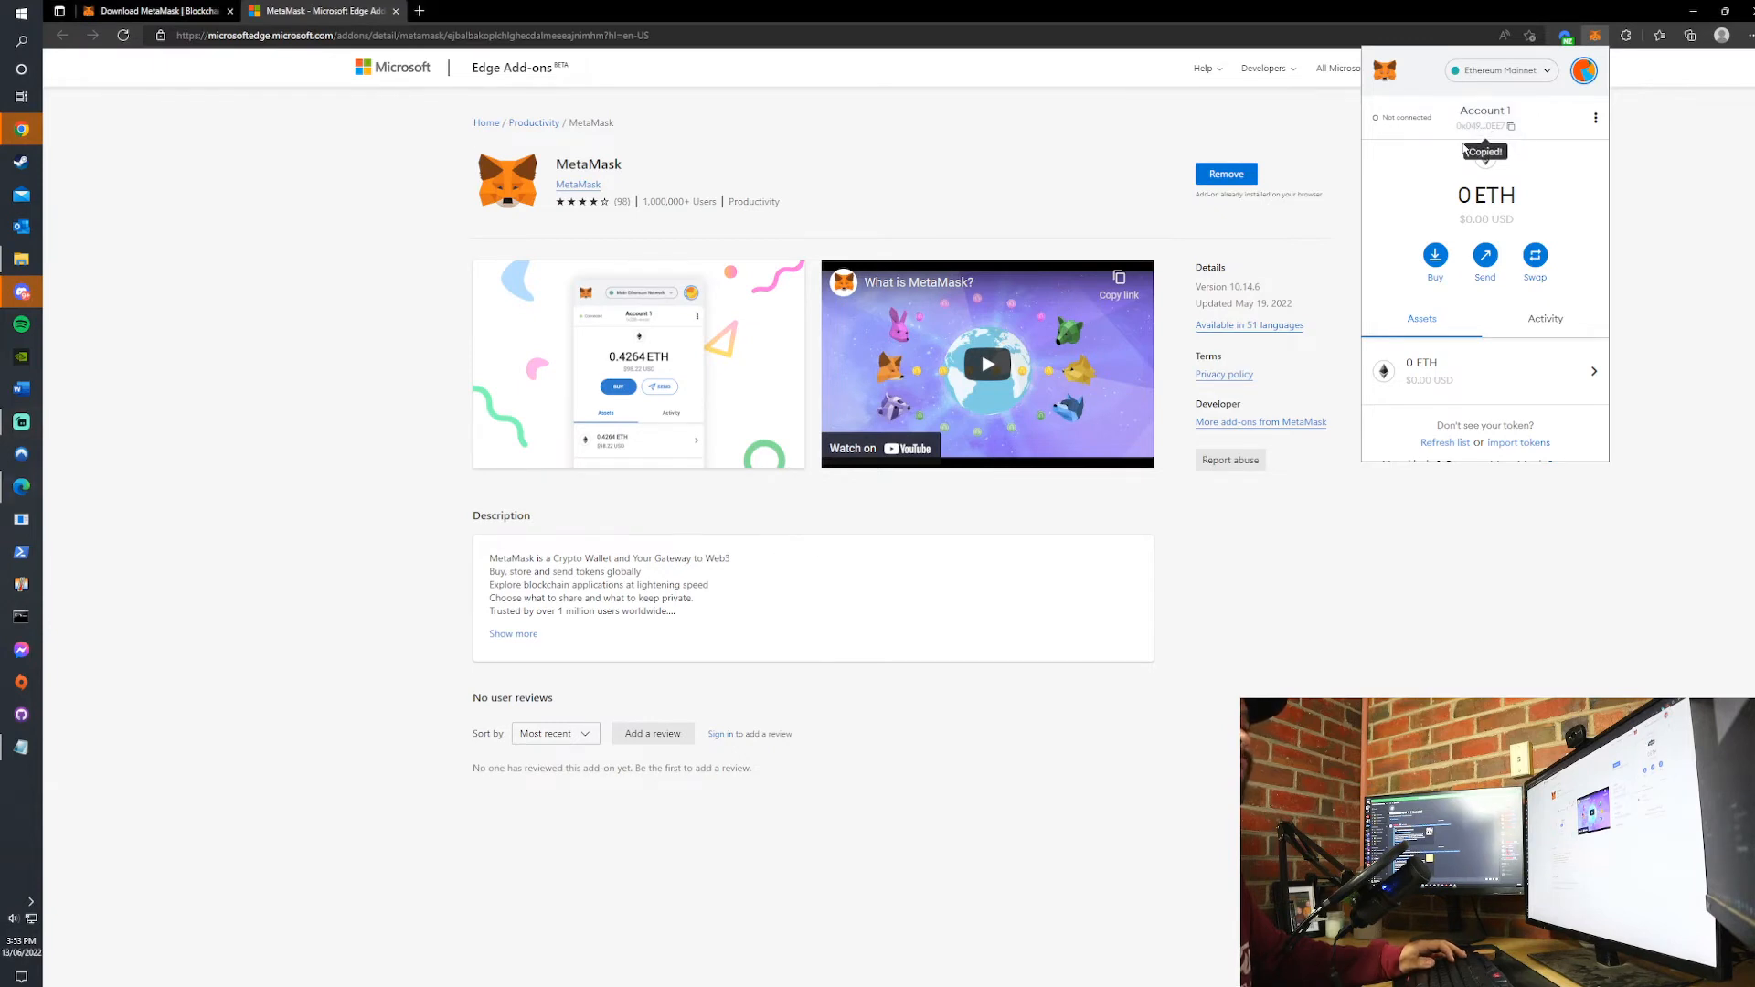
- View the account details of Account 1 with its QR code and public address, and close them again
left_click(1596, 118)
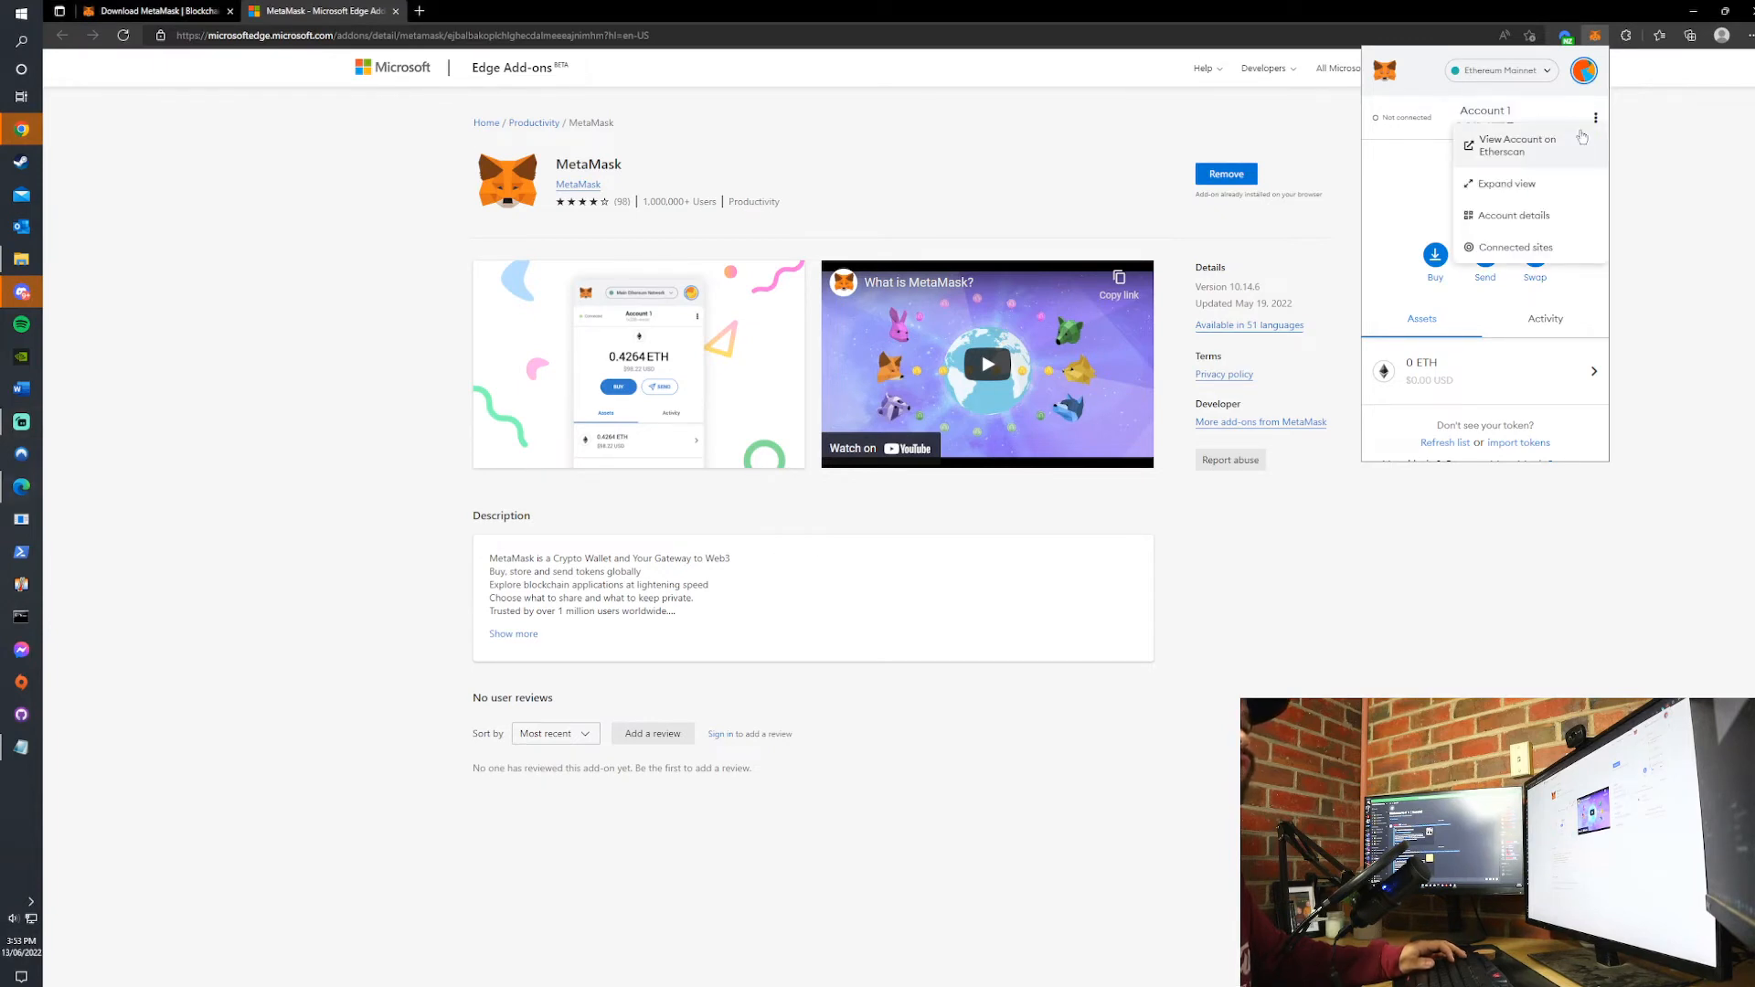
left_click(1521, 217)
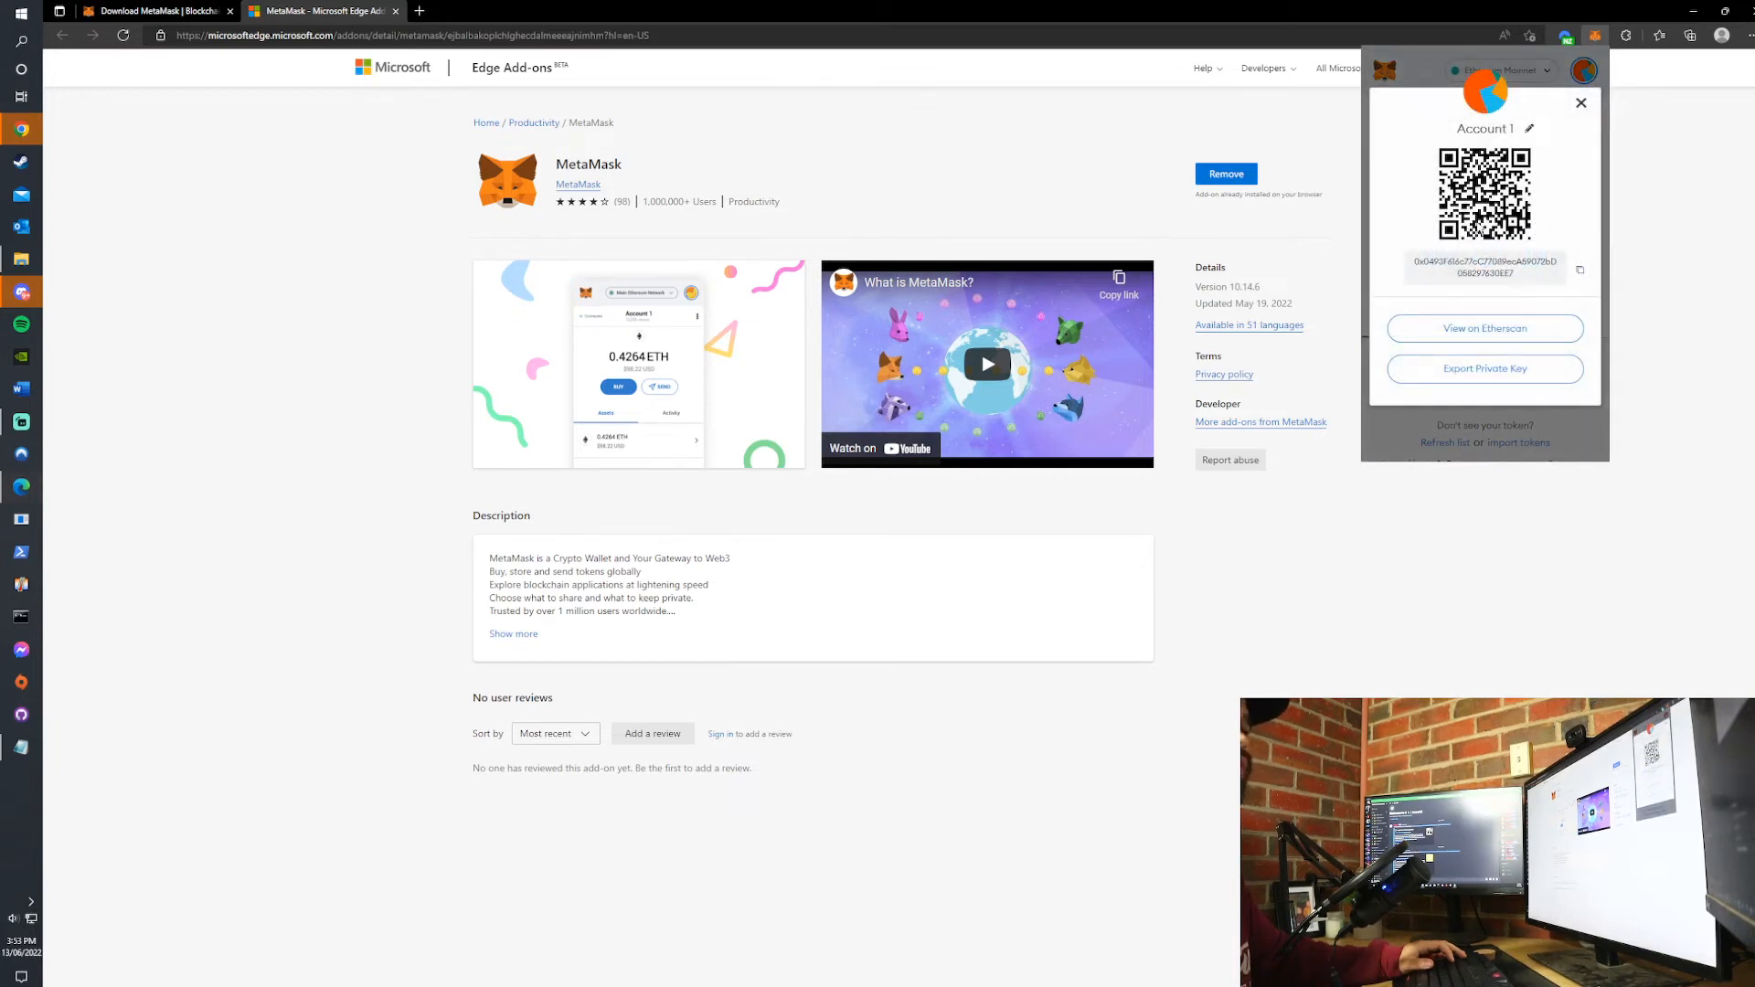
left_click(1580, 102)
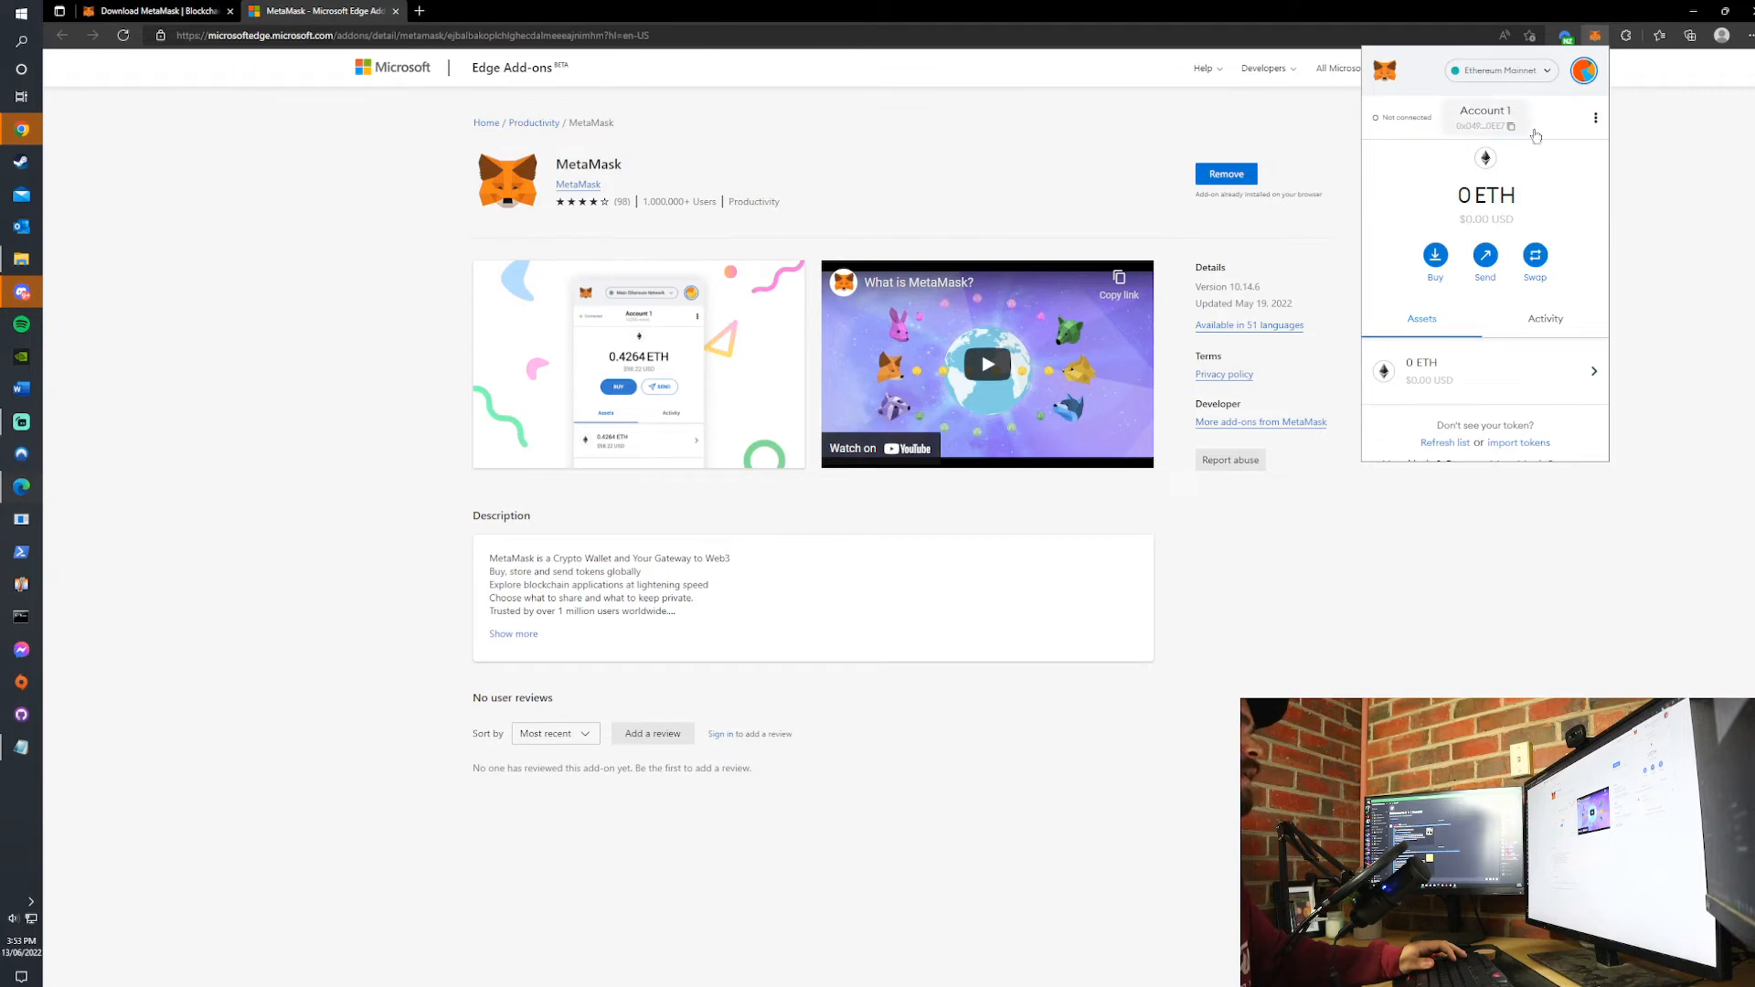
- Search the web for "binance mainnet" in a new tab and open the Binance Academy article on connecting MetaMask to Binance Smart Chain
left_click(420, 11)
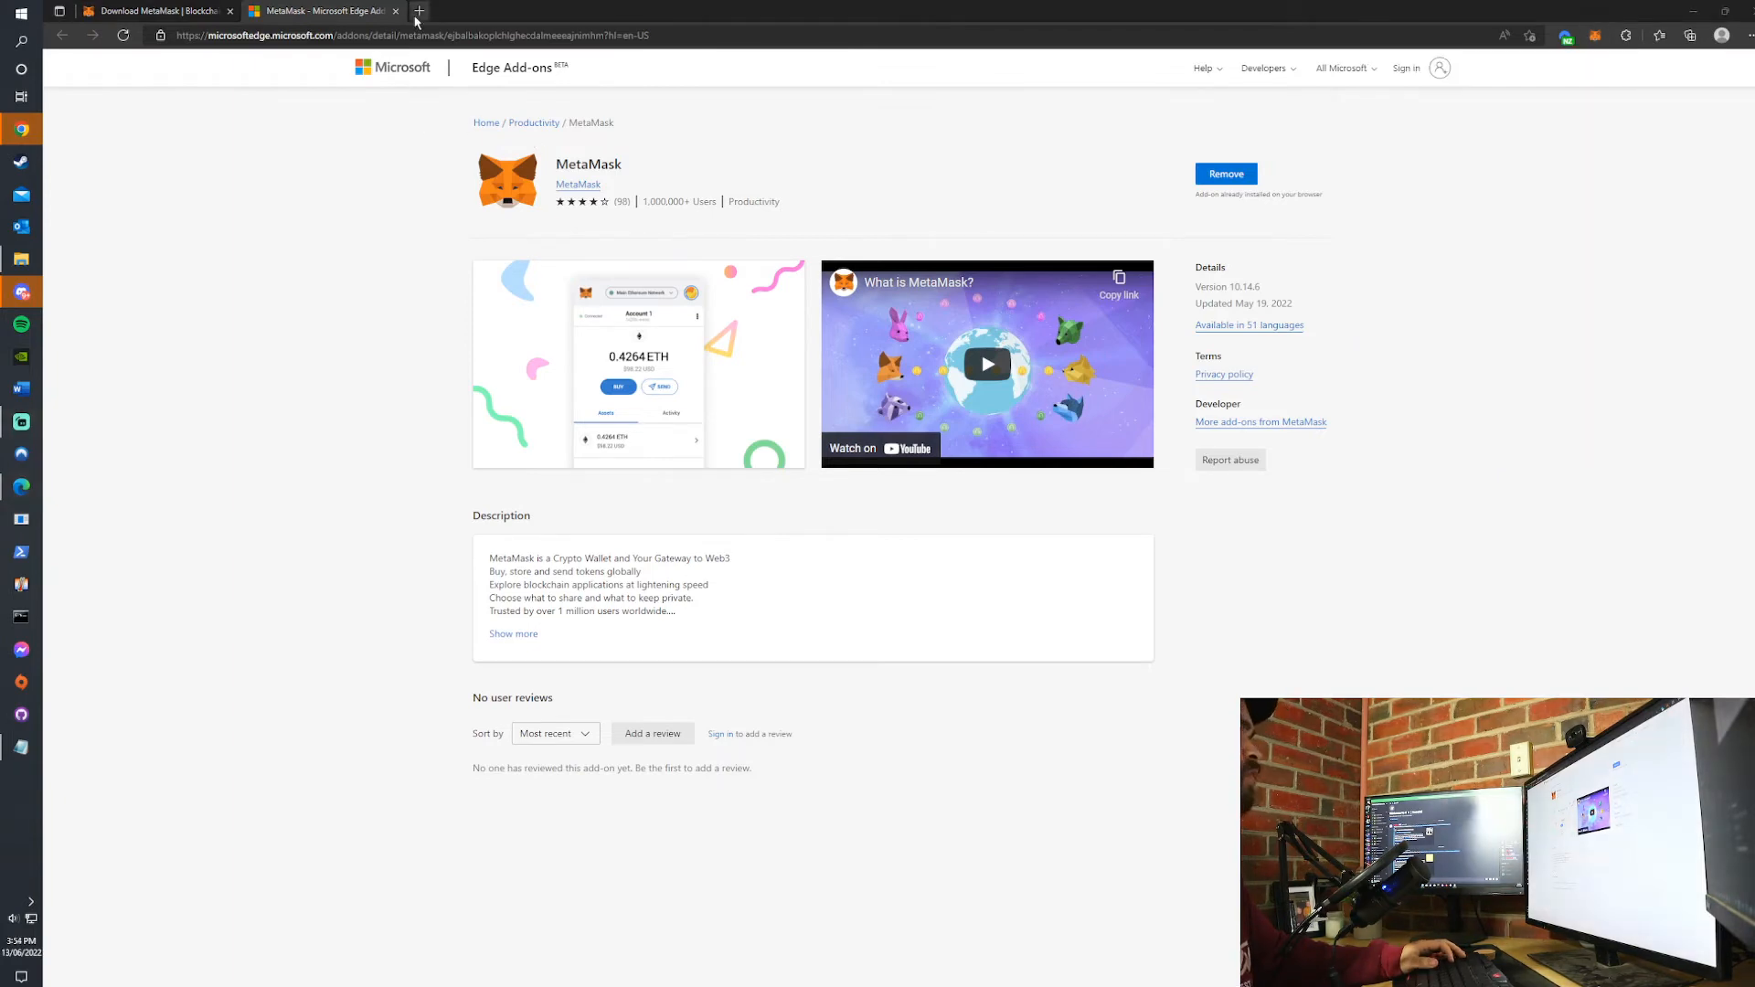
type("binance mainnet")
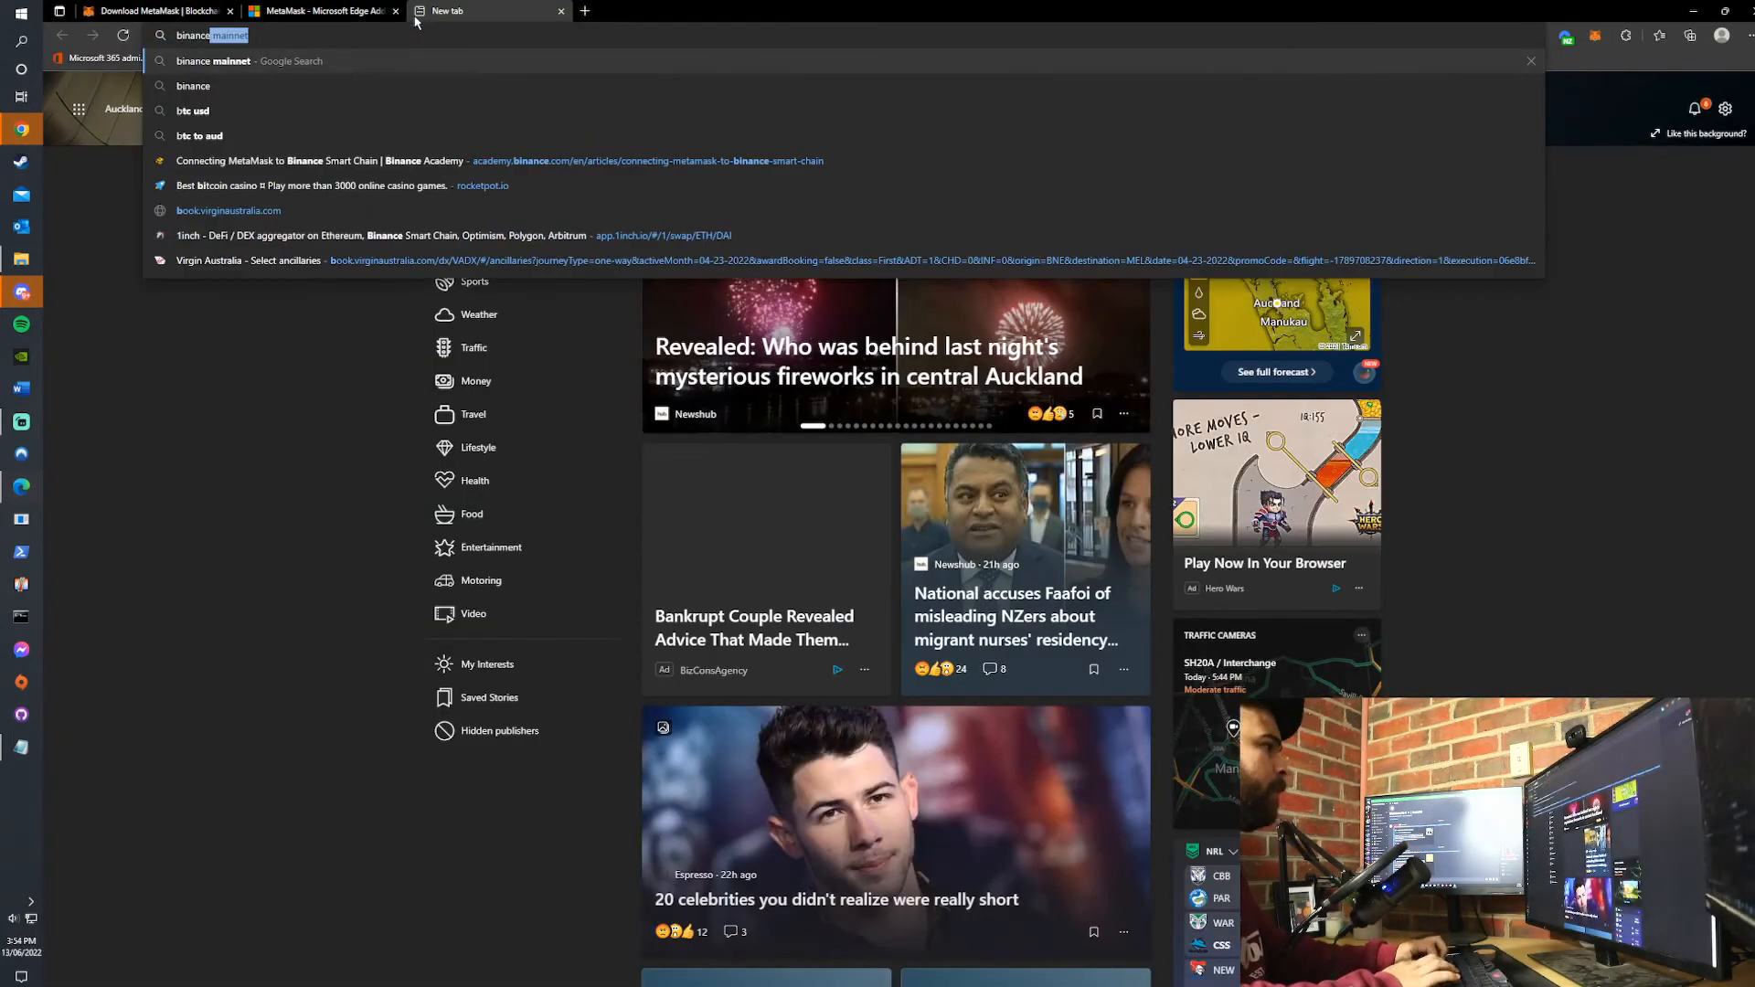
key("Return")
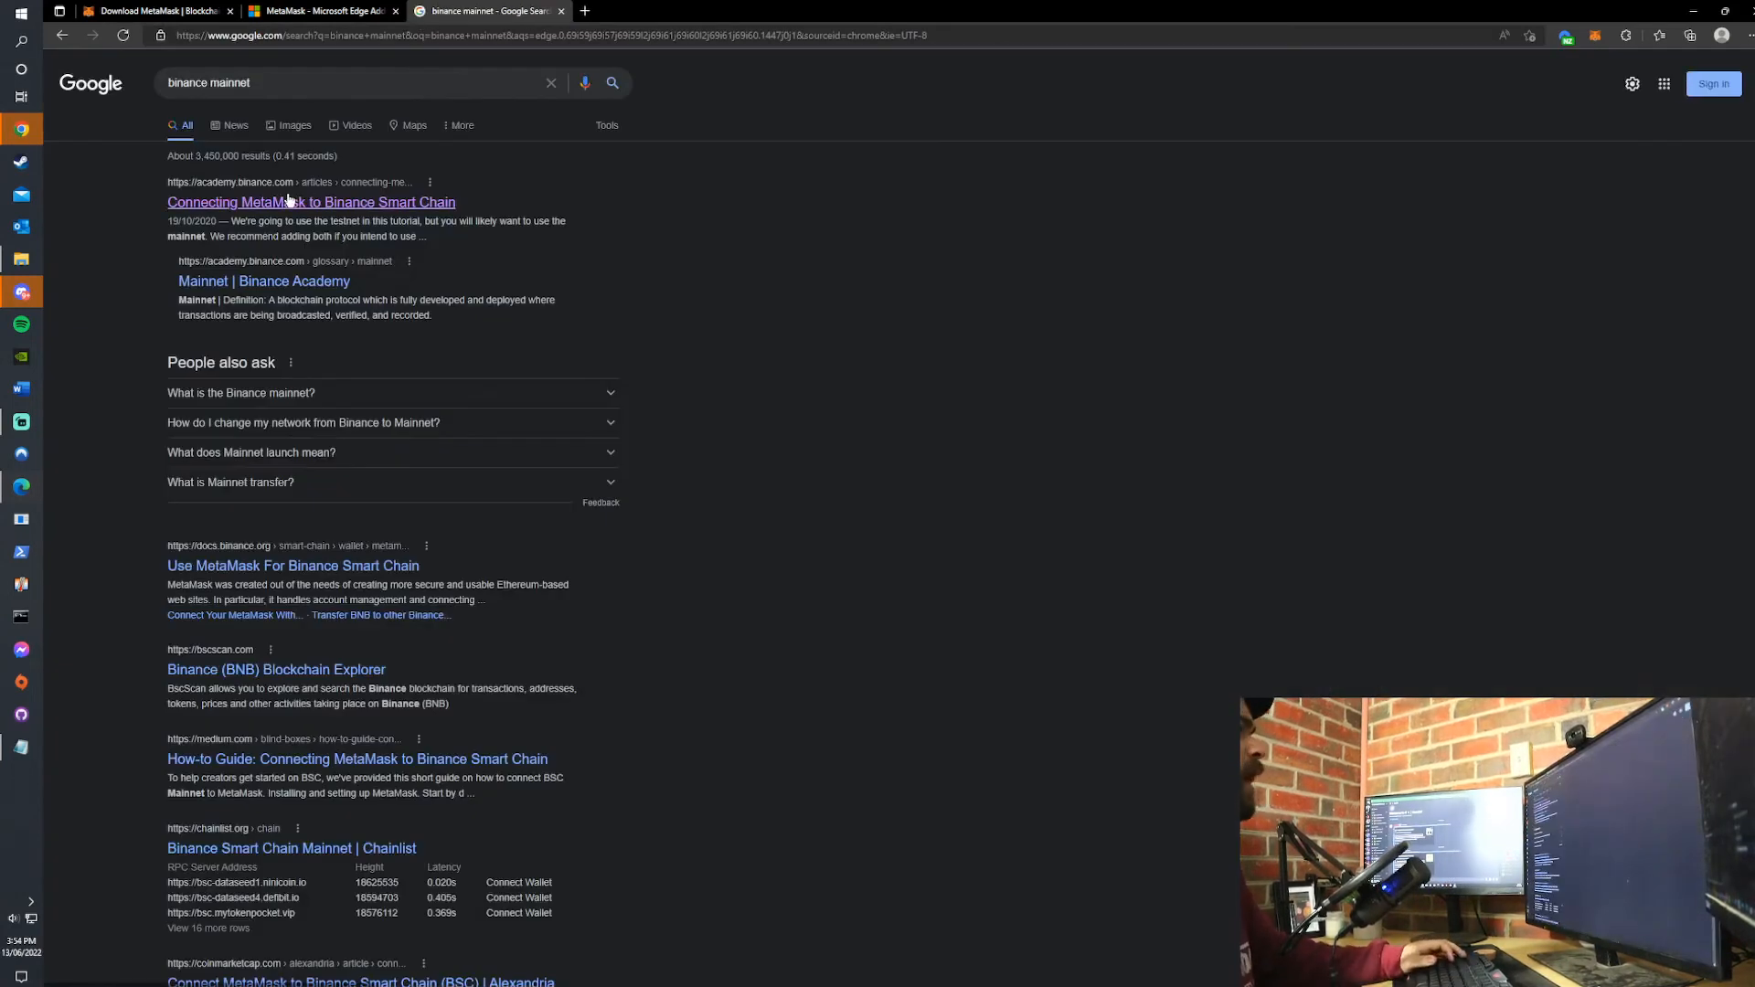
left_click(409, 205)
scroll(1022, 372, "down", 5)
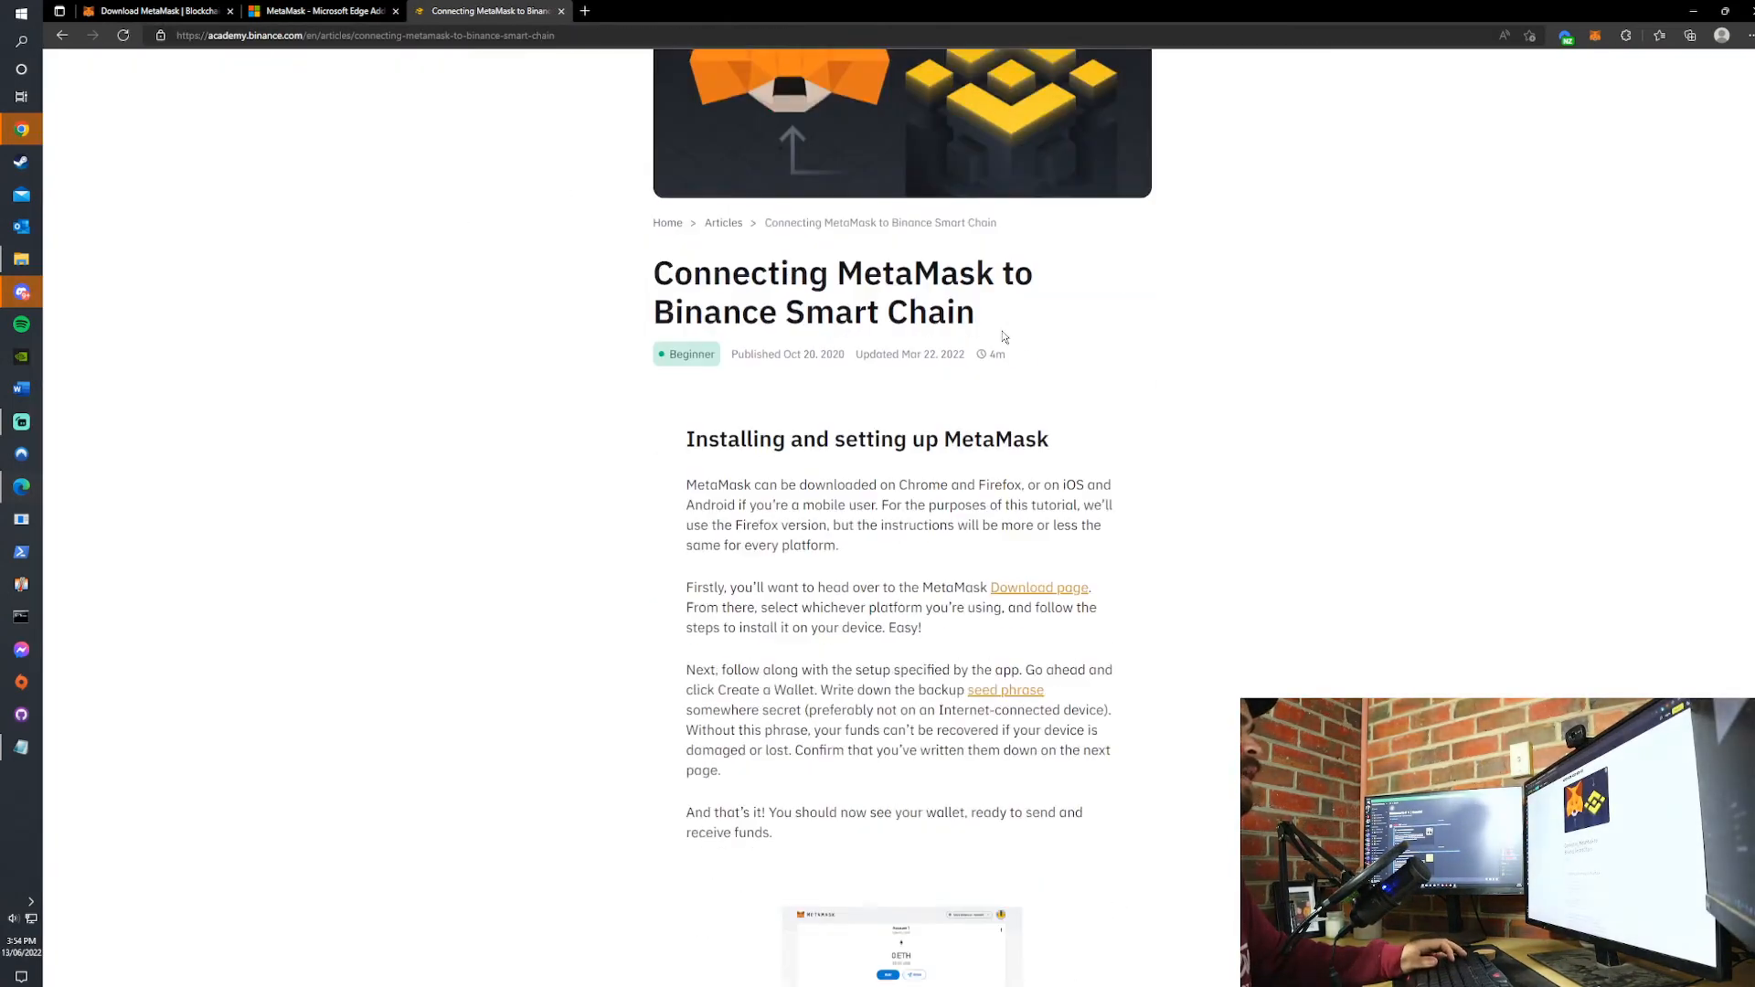
scroll(1022, 372, "down", 1)
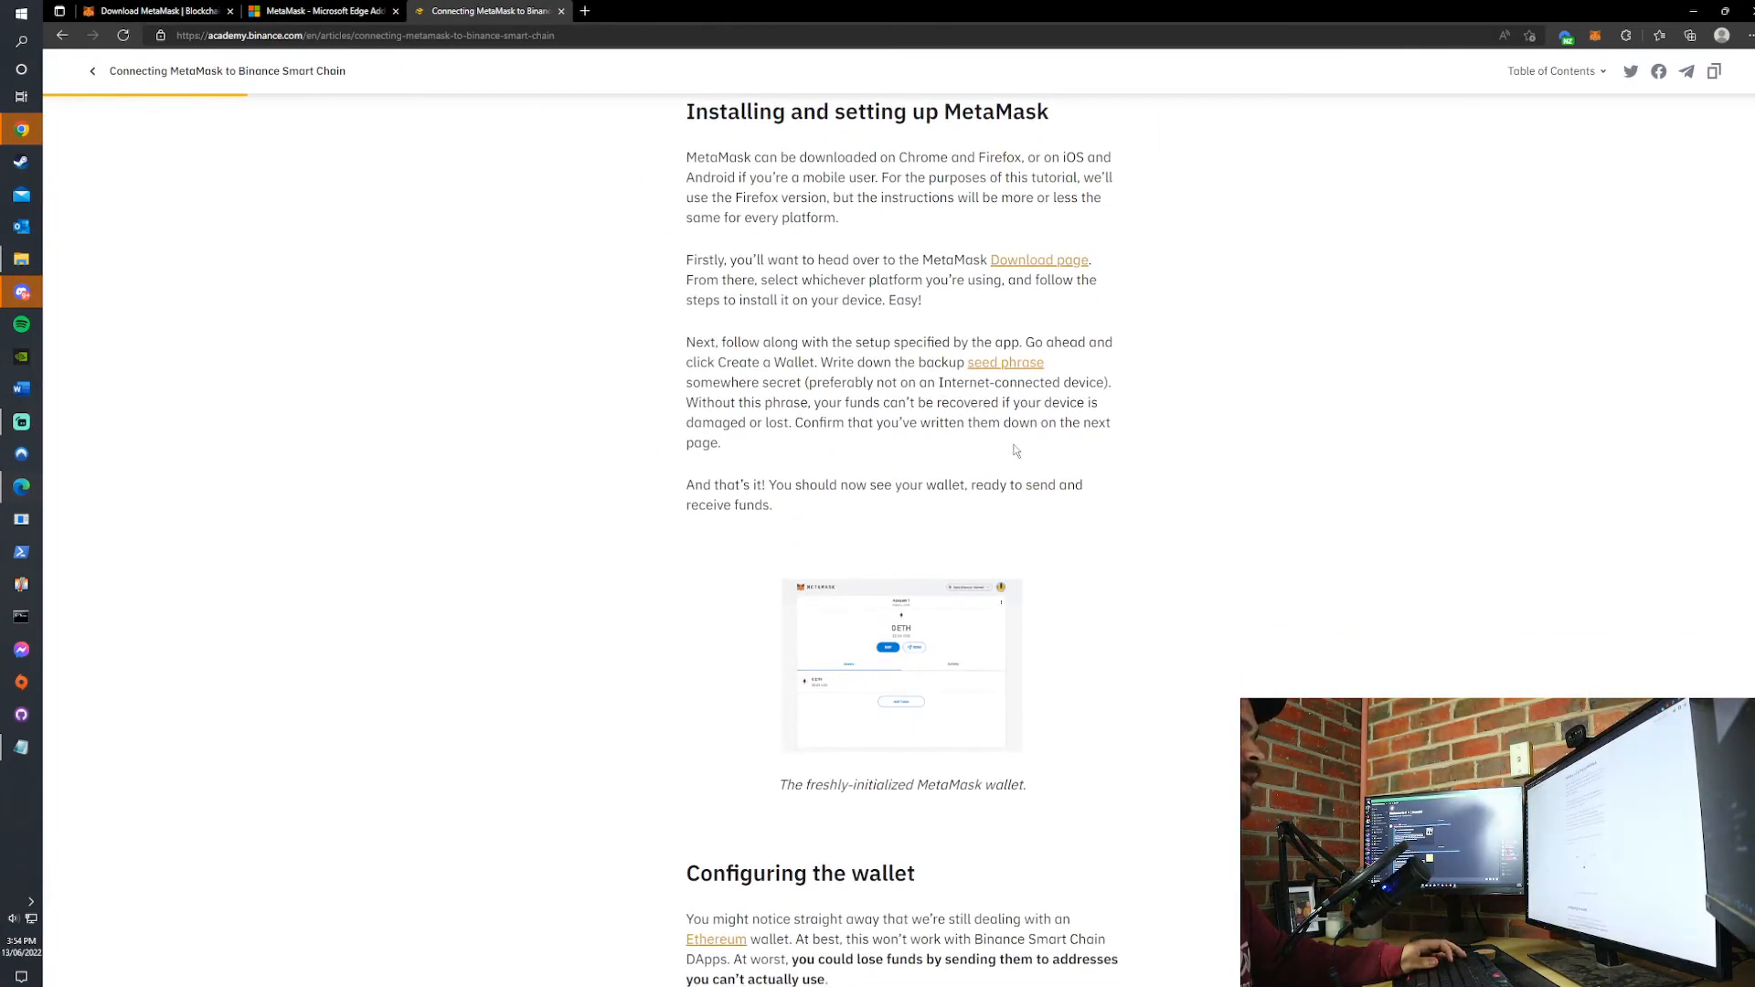
- Locate the mainnet parameters in the Binance Academy article and open MetaMask's form for adding a network
scroll(1132, 438, "down", 15)
scroll(1132, 439, "up", 3)
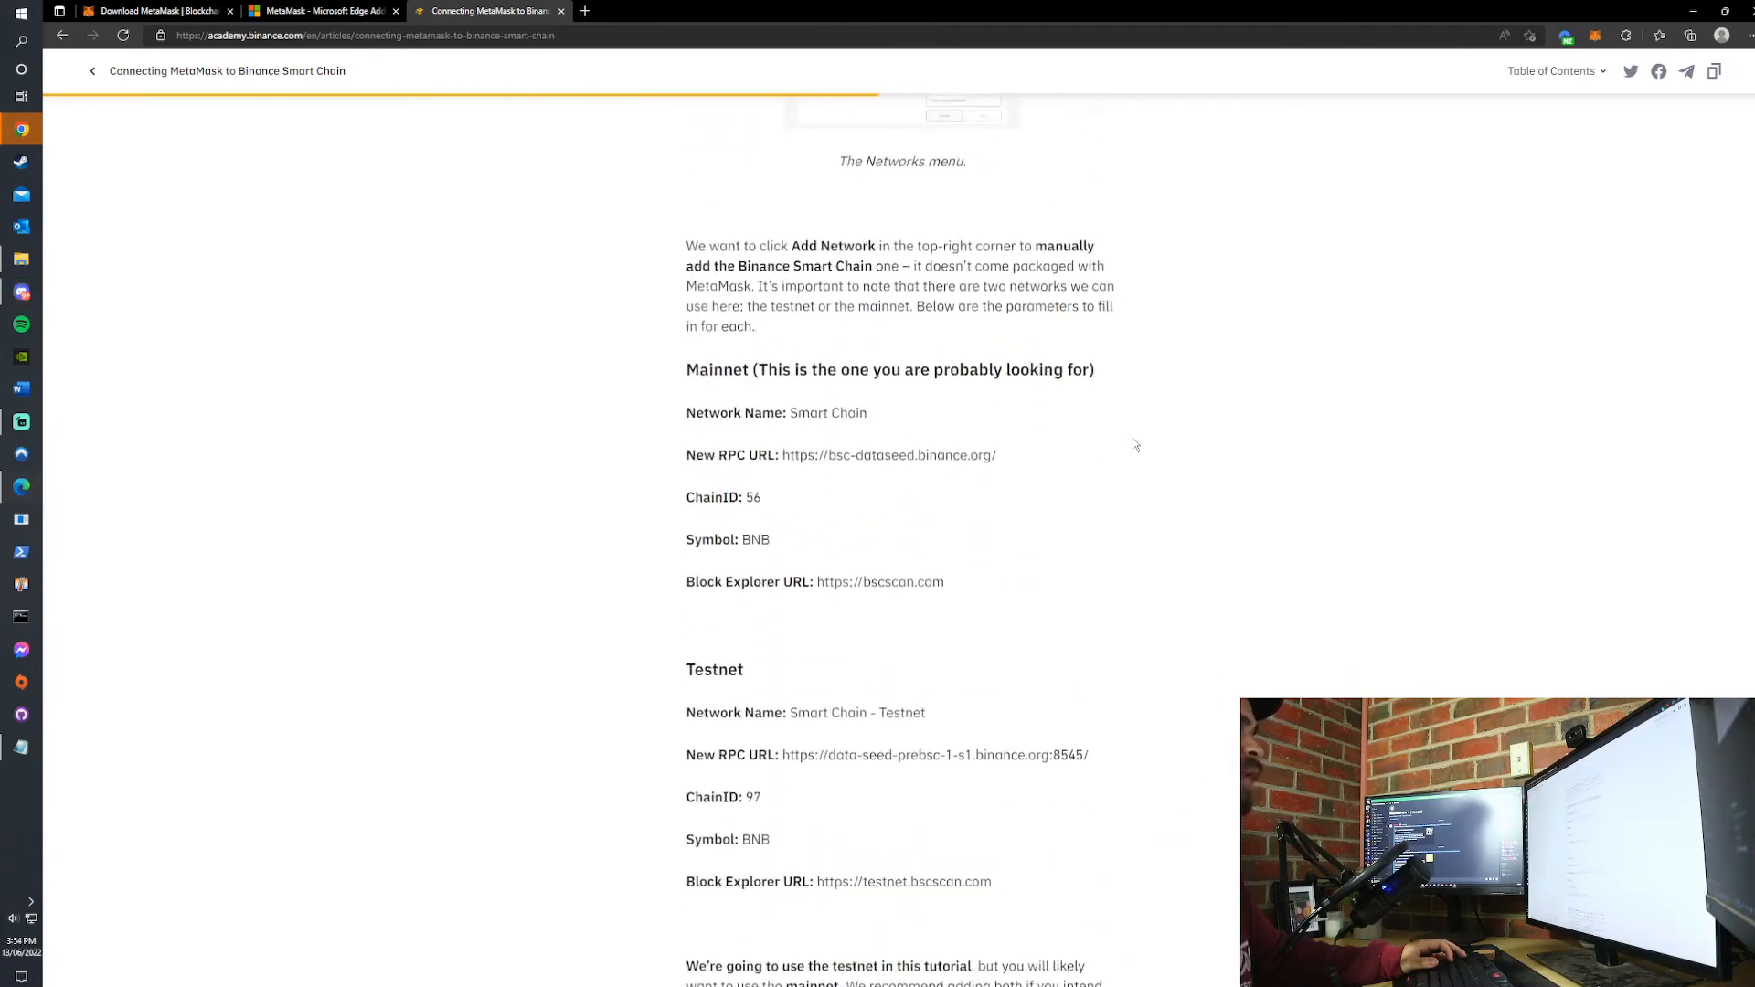
scroll(1110, 435, "down", 2)
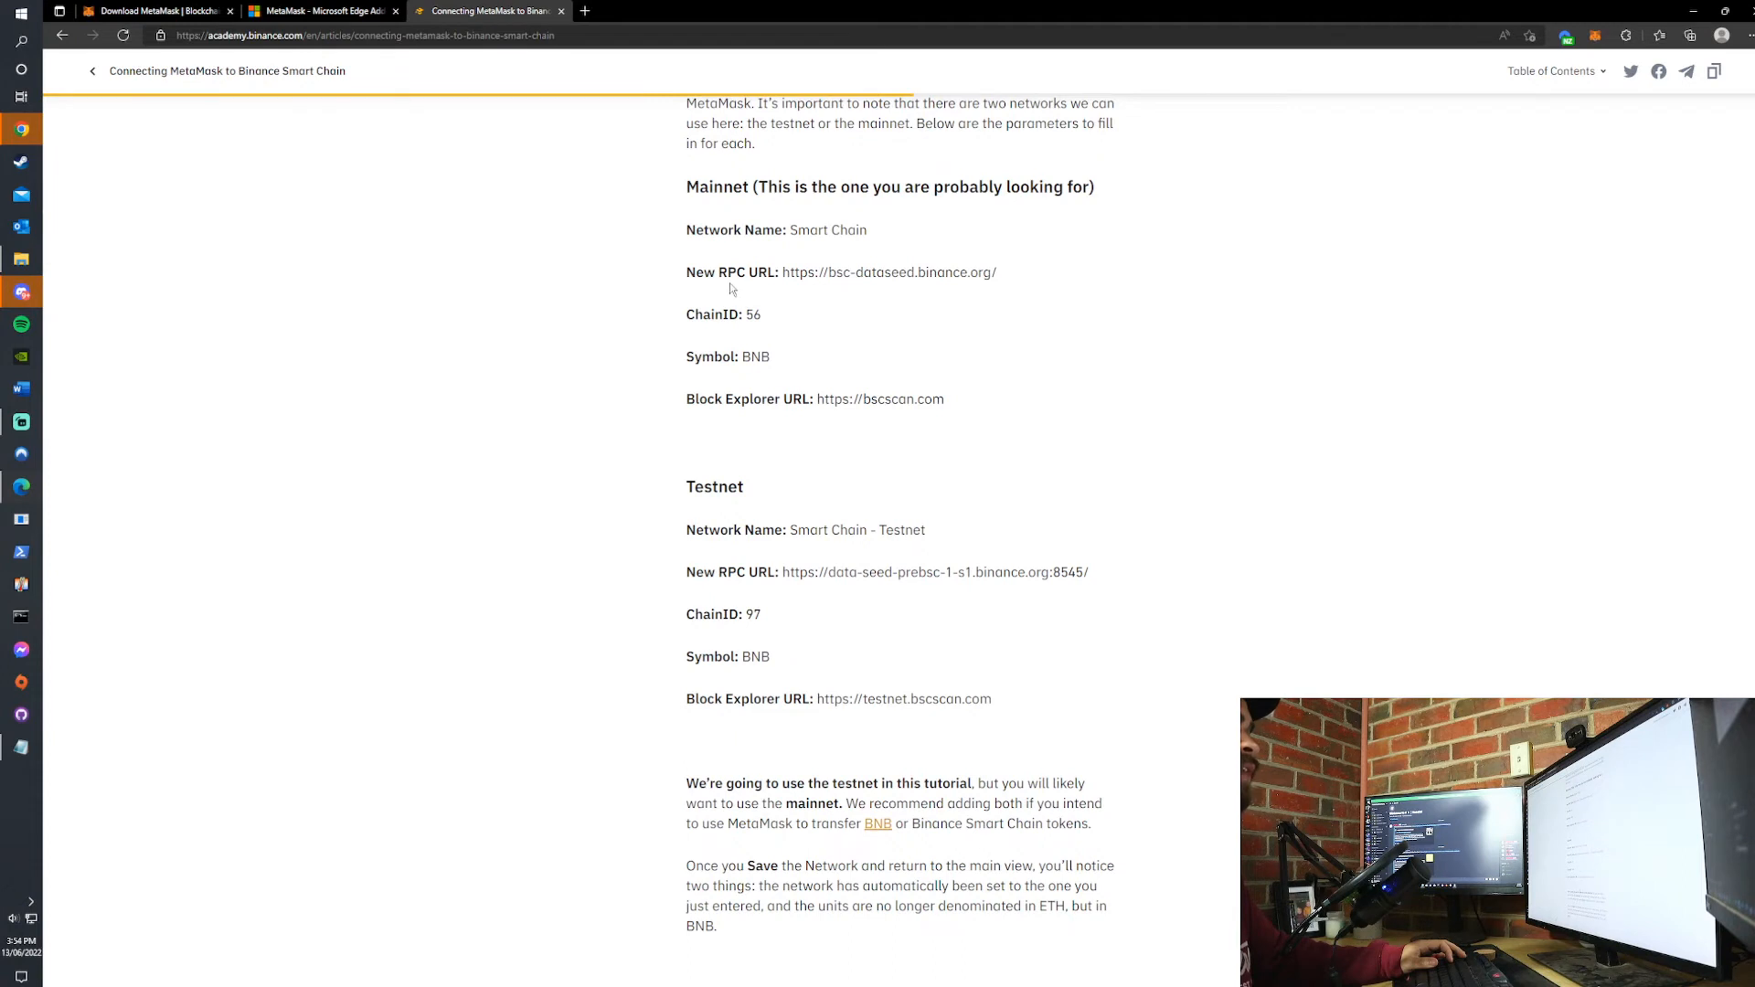
left_click(1595, 37)
left_click(1525, 80)
left_click(1493, 210)
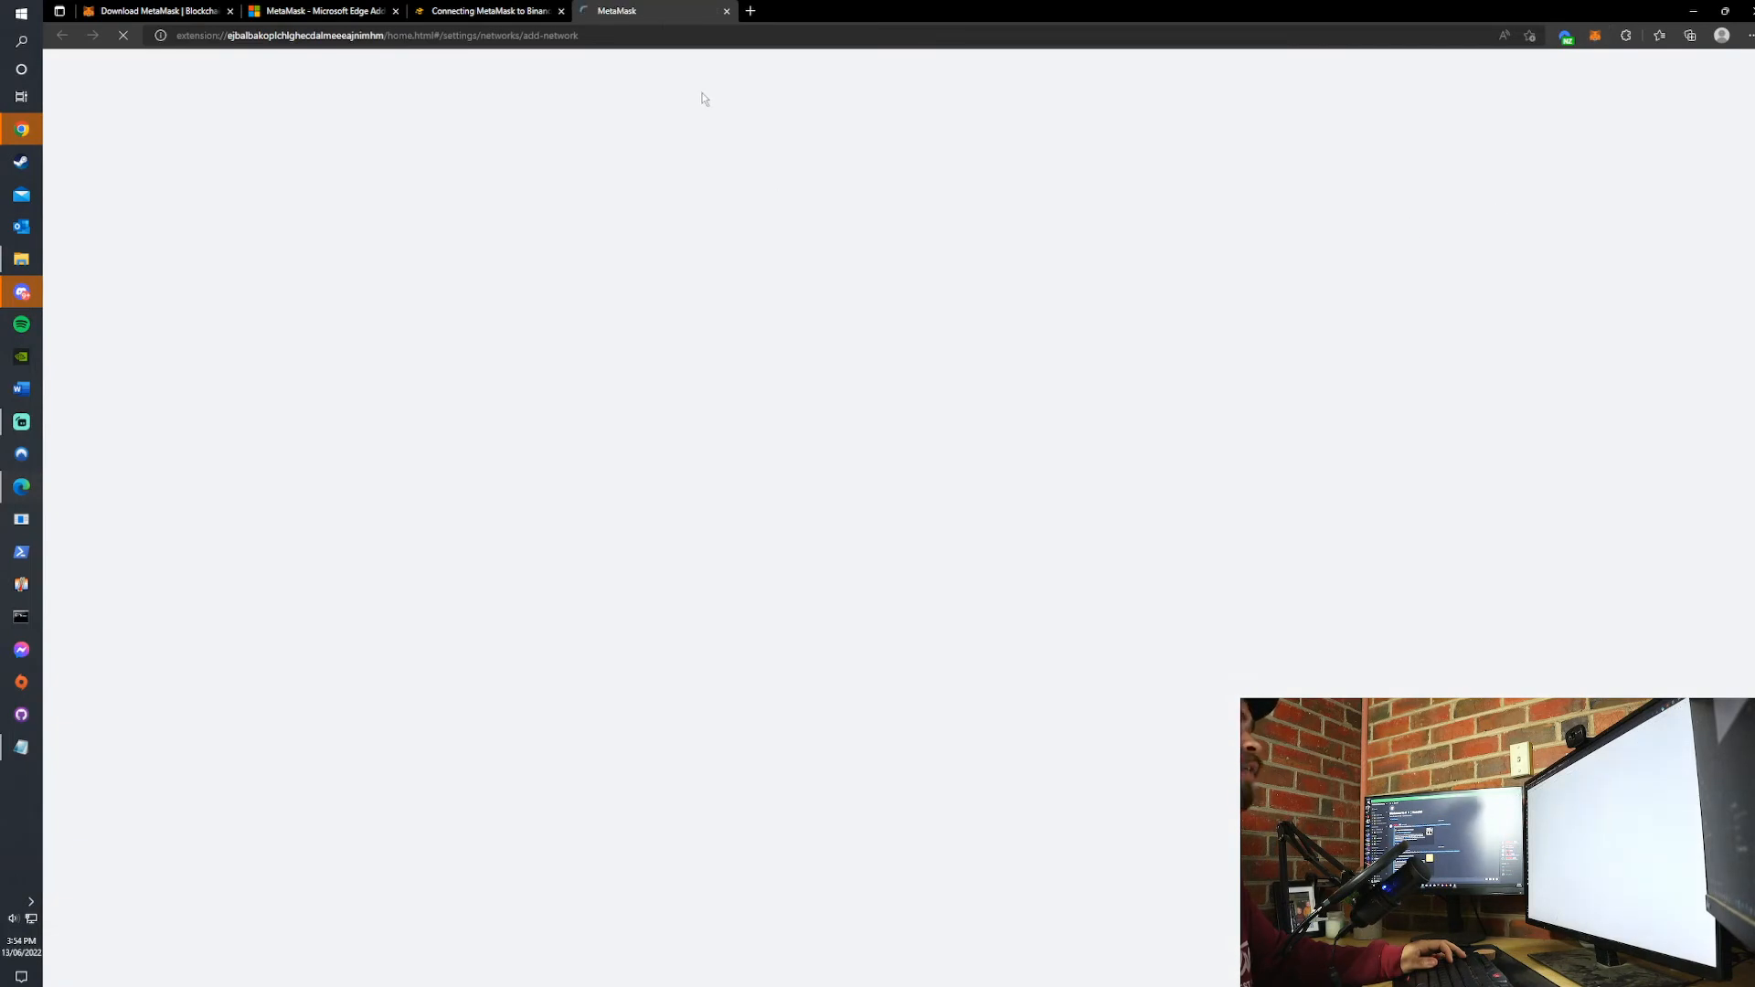
- Place the MetaMask network form in its own window beside the Binance Academy article showing the mainnet parameters
left_click_drag(657, 11, 1754, 107)
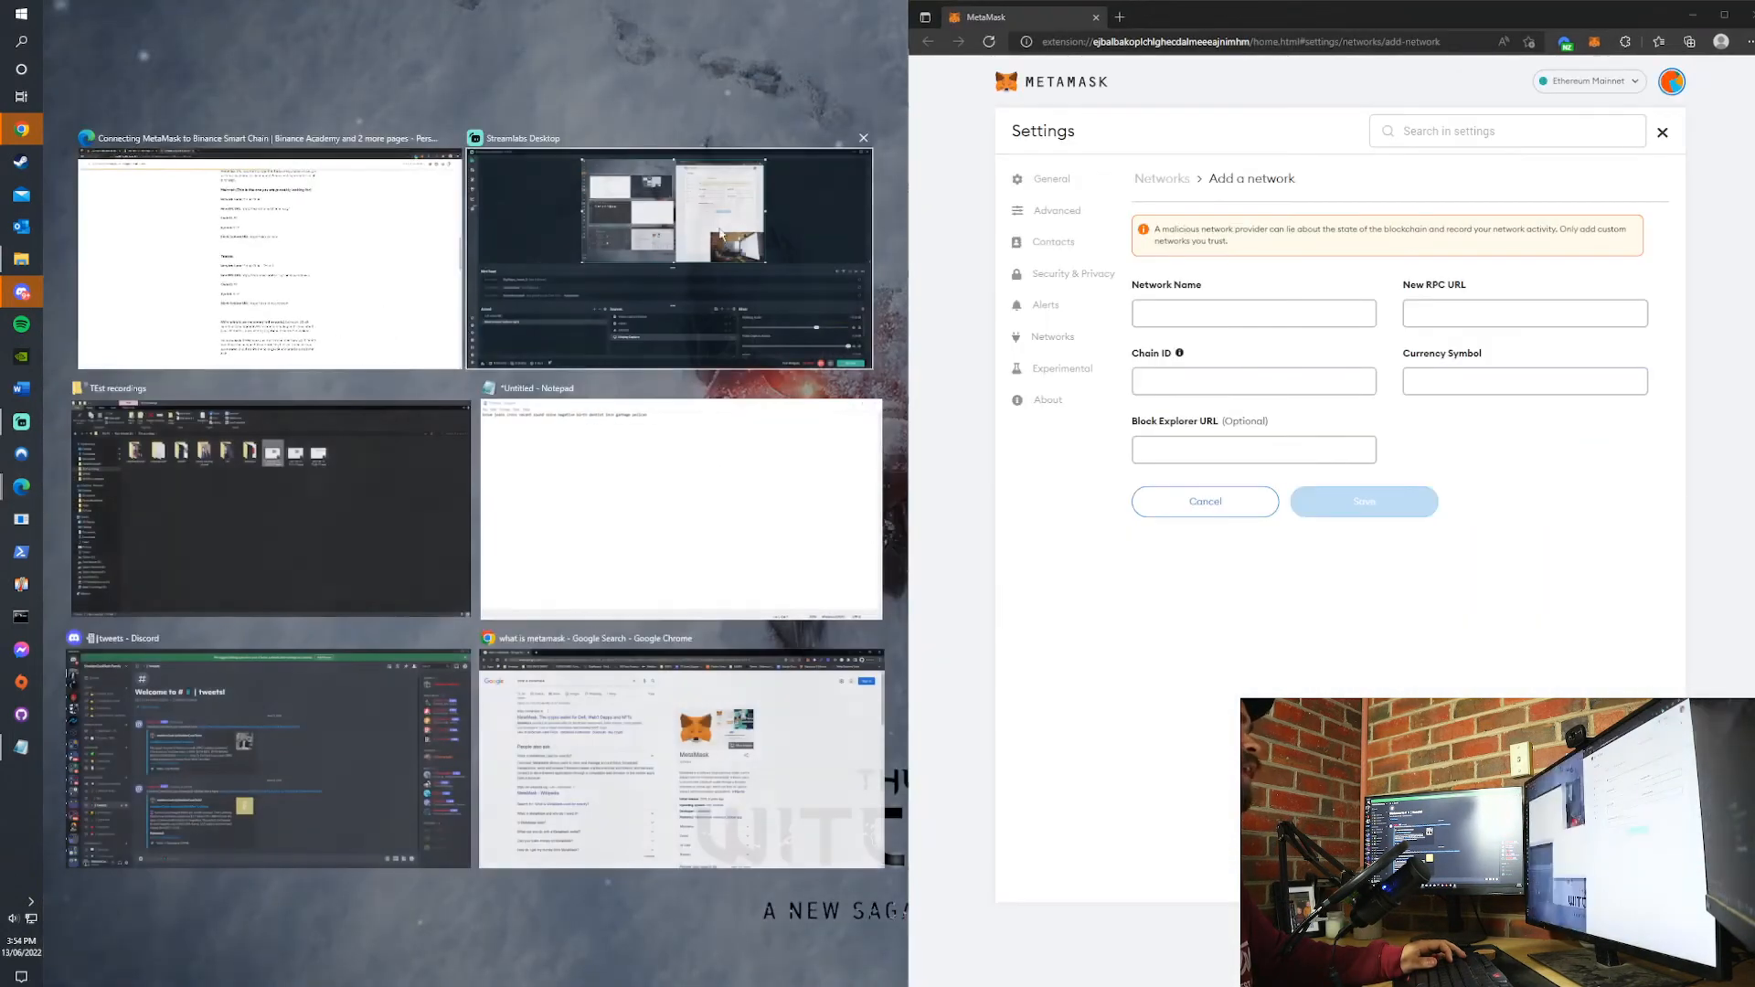
left_click(269, 256)
scroll(439, 384, "up", 2)
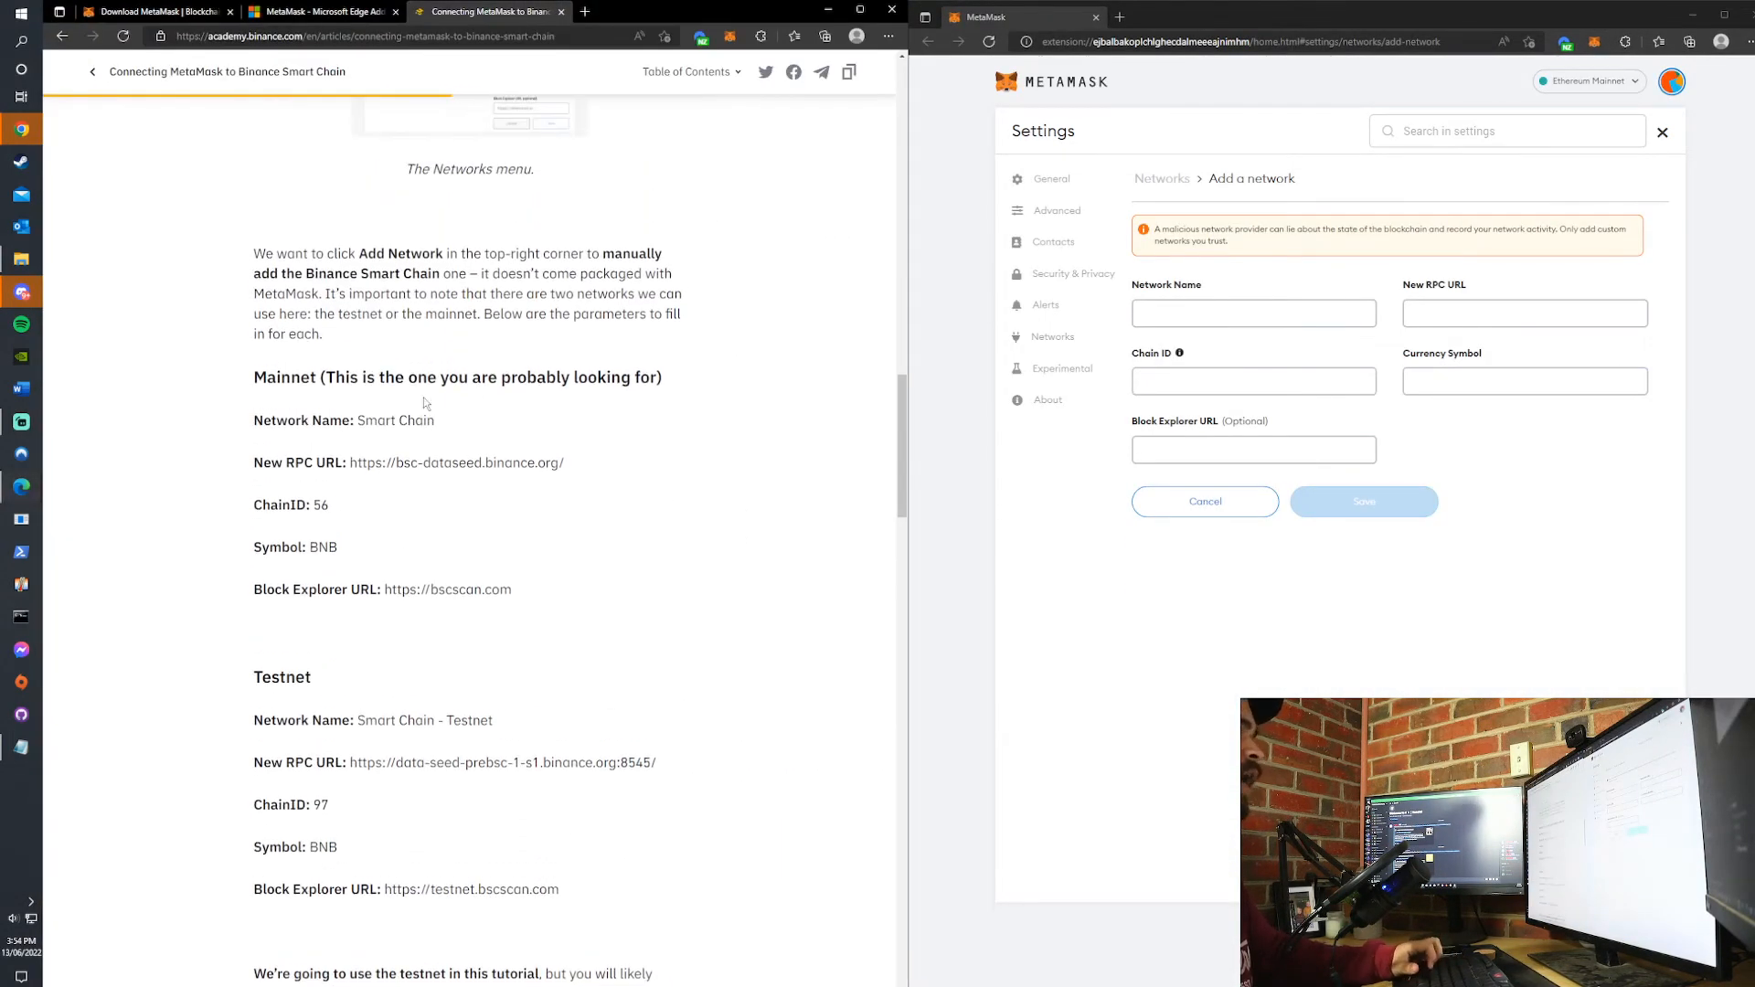
left_click_drag(357, 420, 435, 420)
key("ctrl+c")
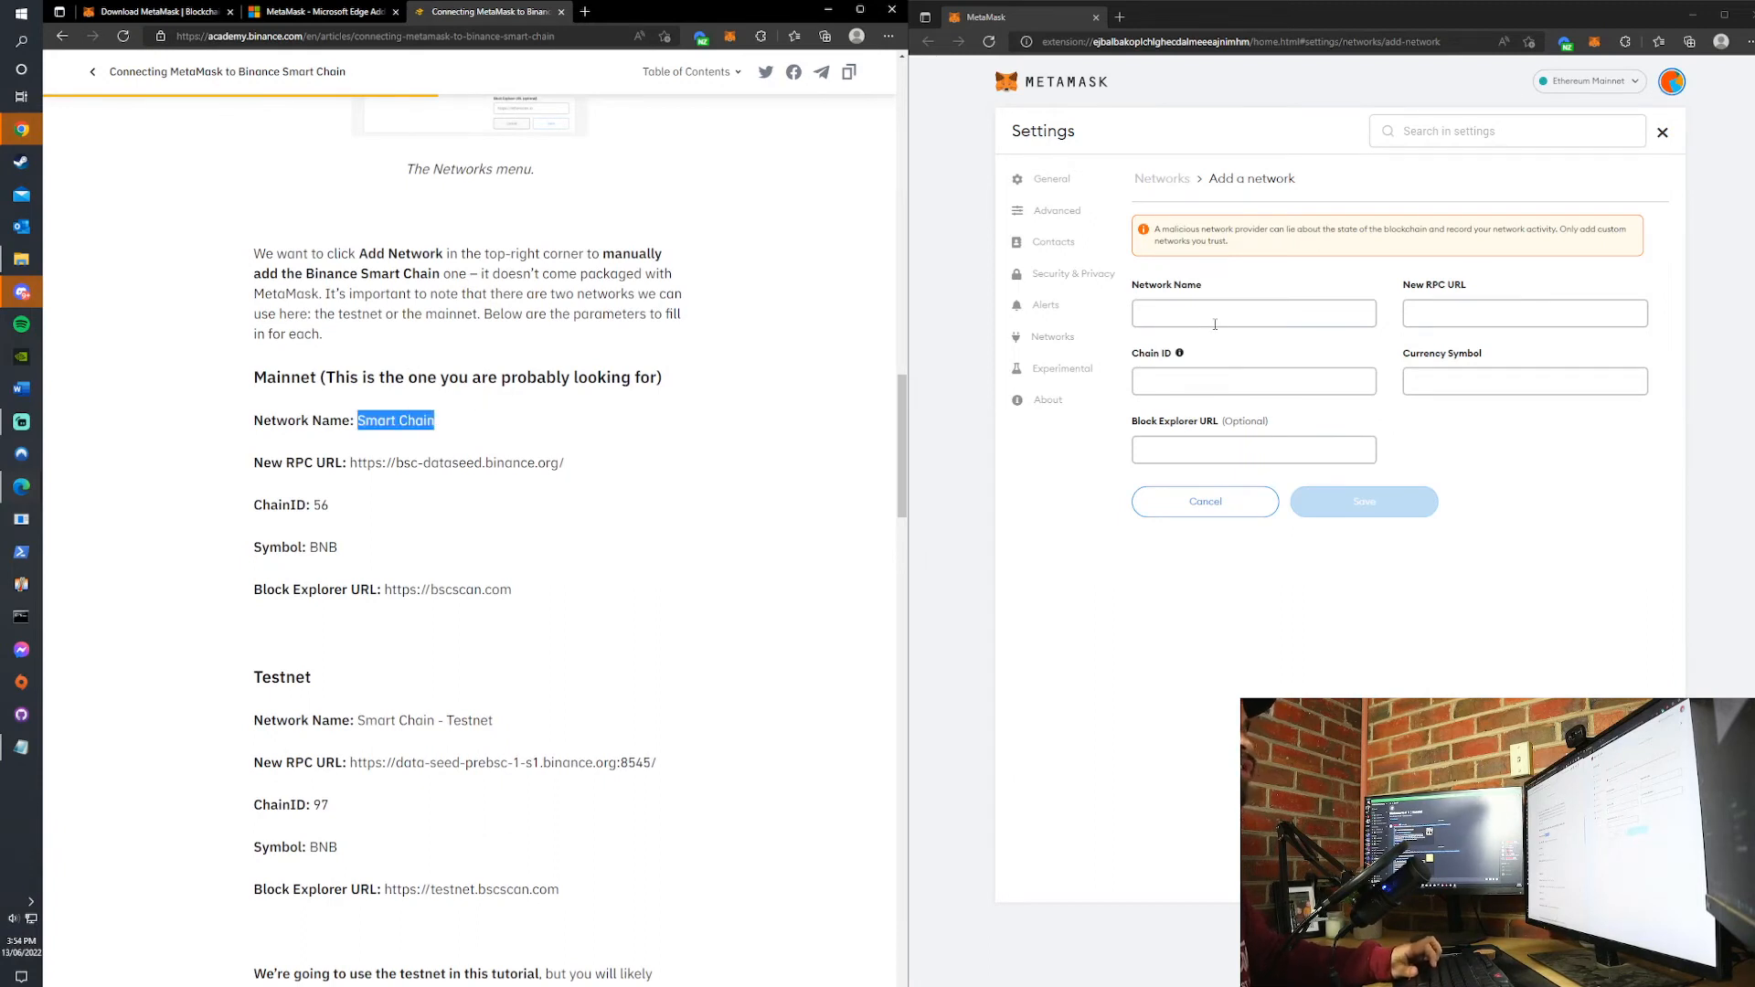
left_click(1215, 323)
key("ctrl+v")
left_click_drag(354, 466, 604, 471)
key("ctrl+c")
left_click(1524, 313)
key("ctrl+v")
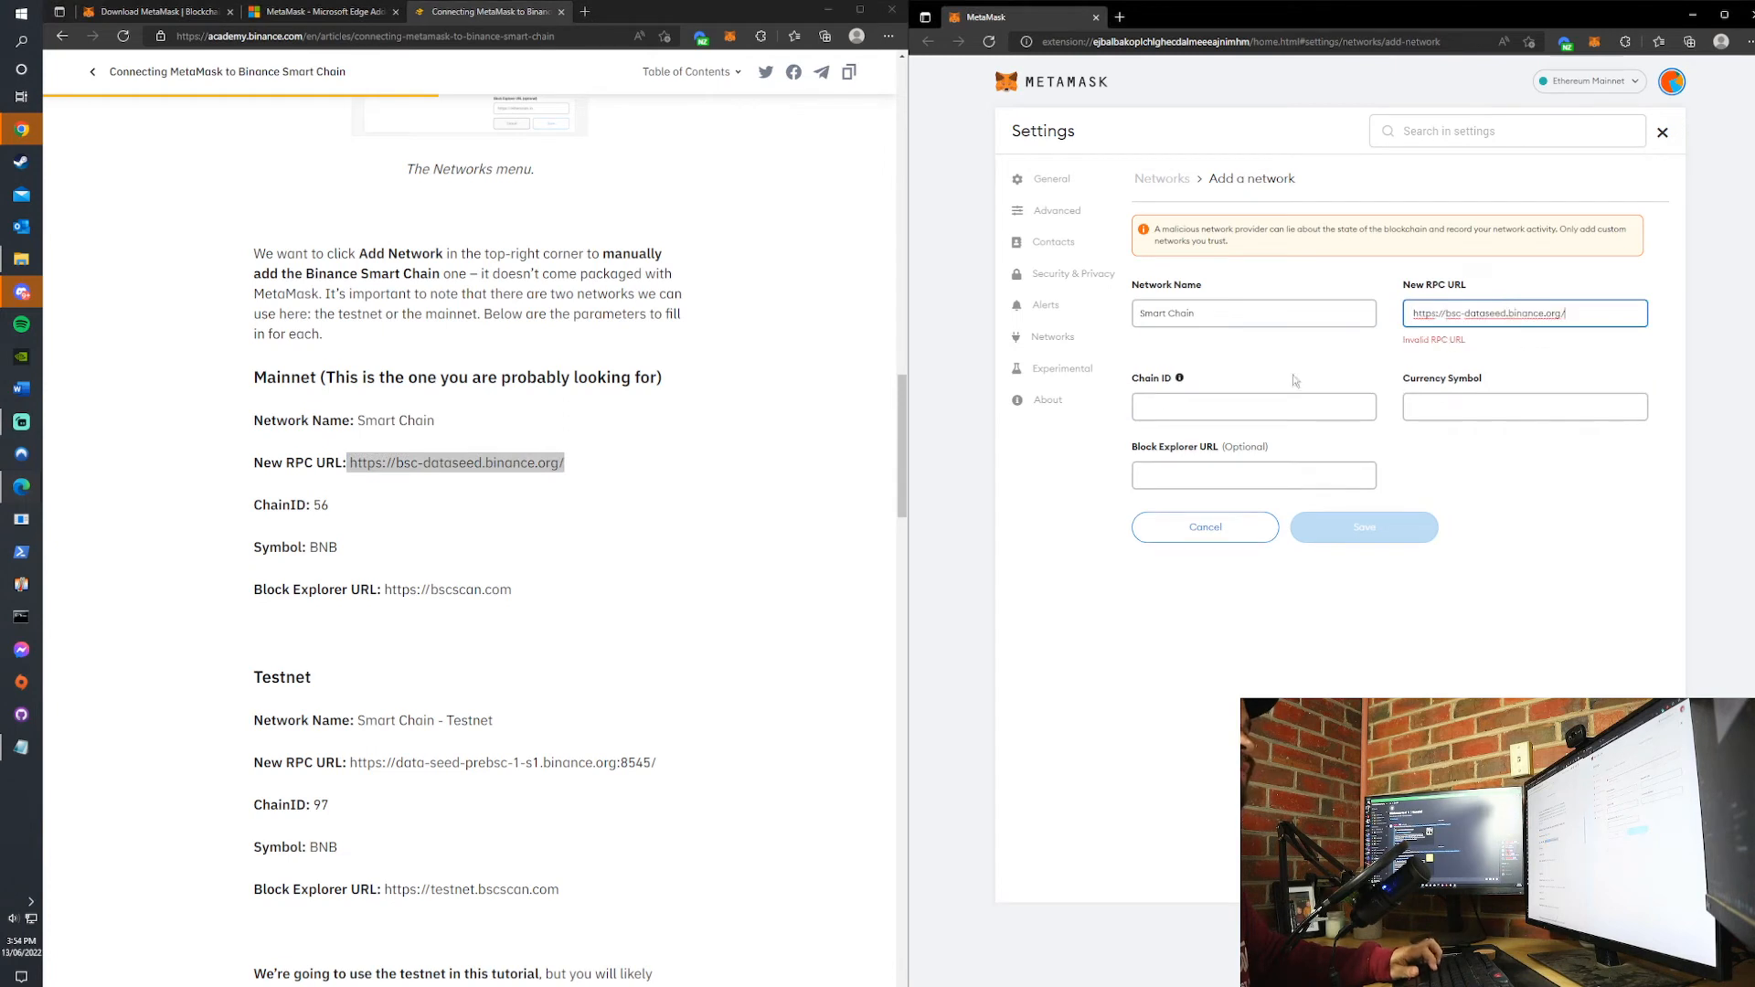
- Copy the mainnet chain ID 56 and currency symbol BNB from the article into the new network form
left_click(311, 504)
left_click(1216, 406)
key("ctrl+v")
left_click_drag(312, 547, 338, 547)
key("ctrl+c")
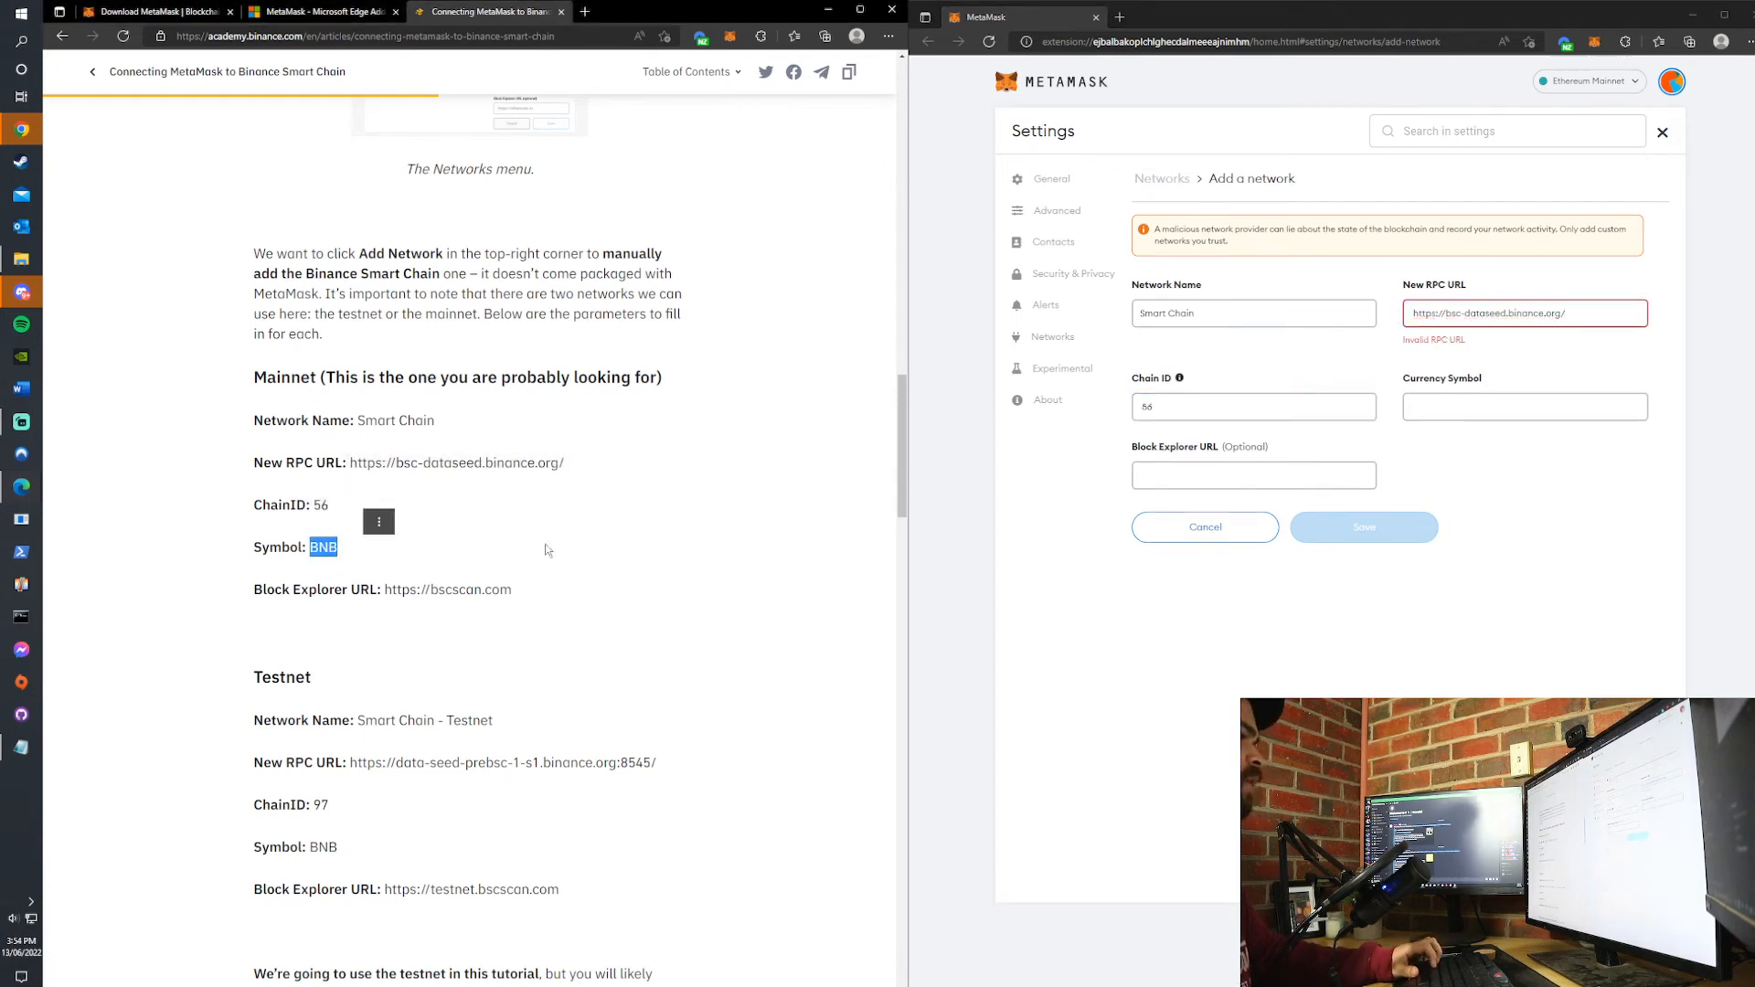
left_click(1524, 407)
key("ctrl+v")
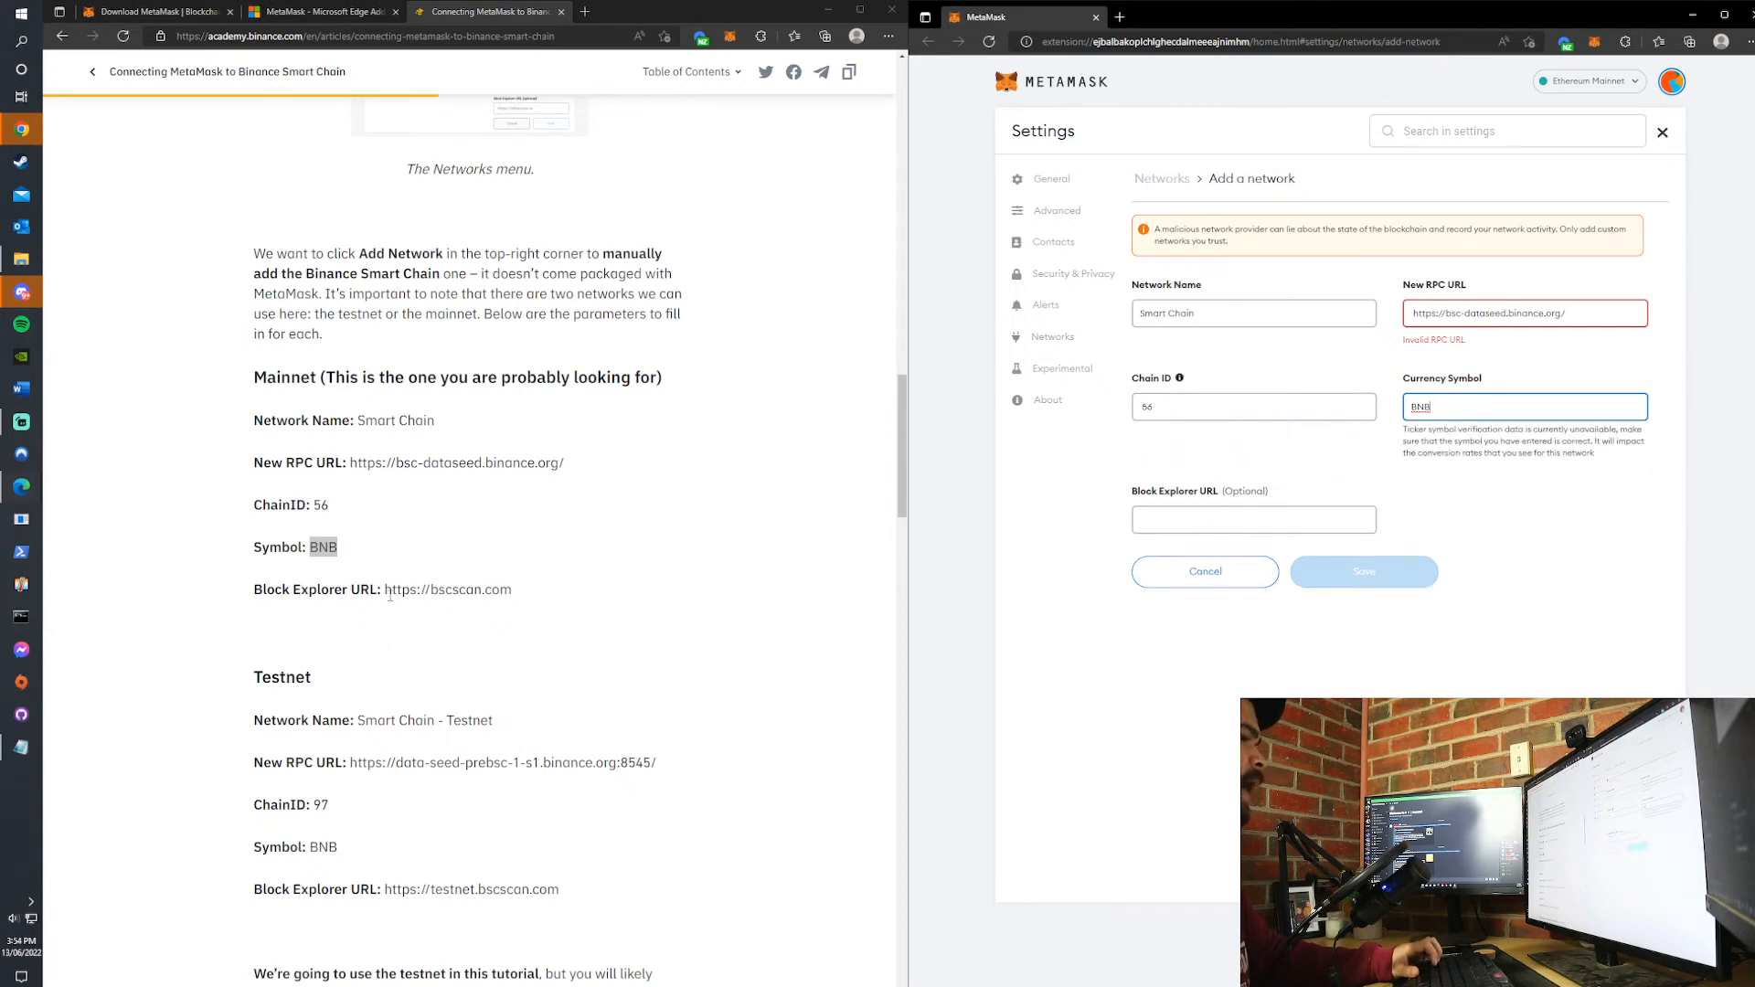
left_click(388, 591)
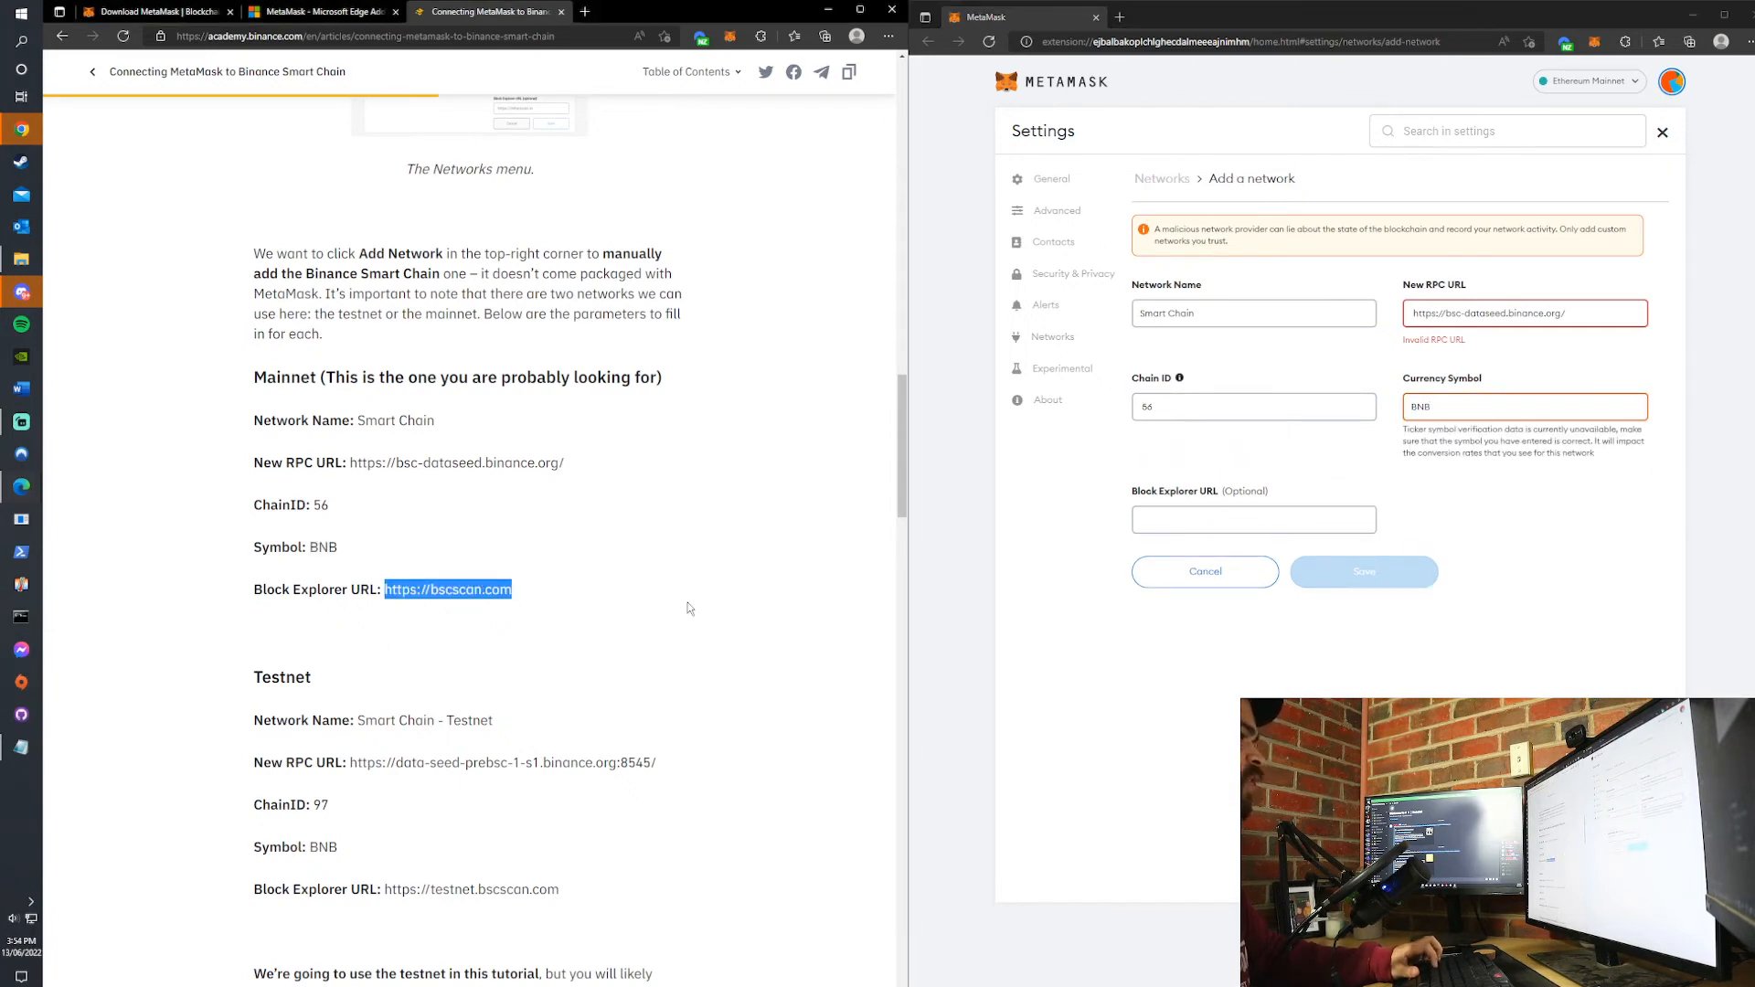
left_click(1228, 517)
key("ctrl+v")
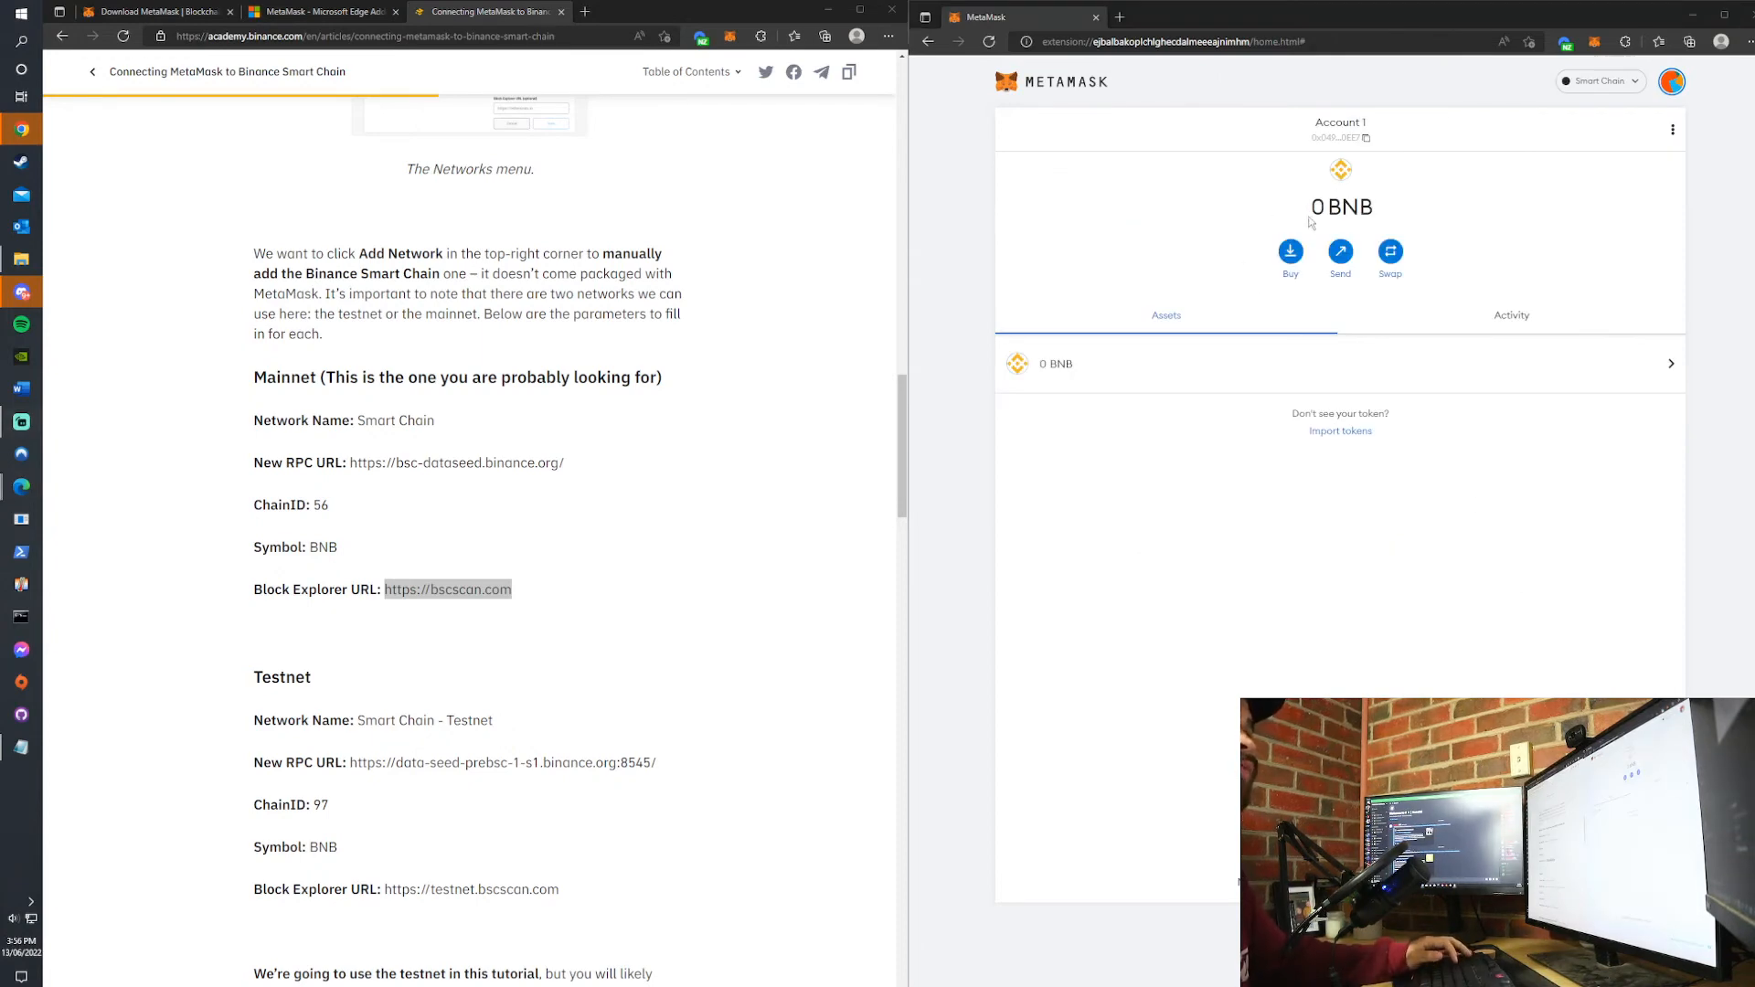
- Check the wallet's network list for the added Smart Chain network, both in the full page and in the extension popup
left_click(1611, 84)
left_click(1593, 43)
left_click(1532, 82)
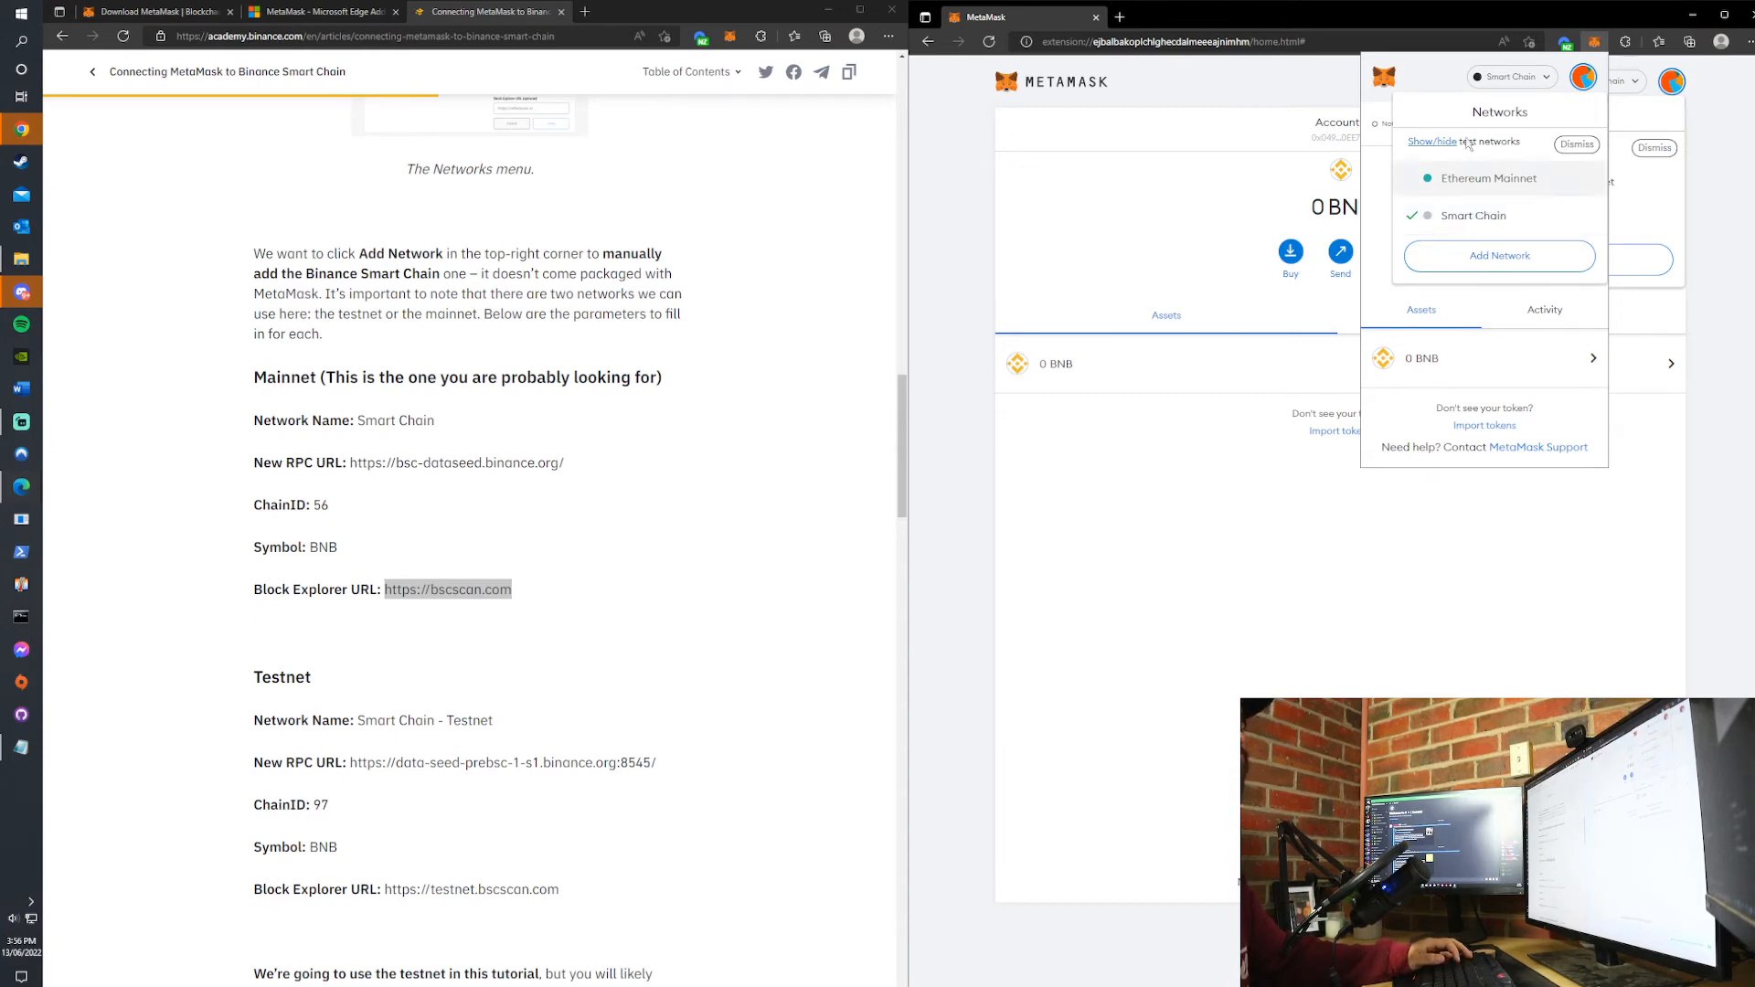
left_click(1453, 101)
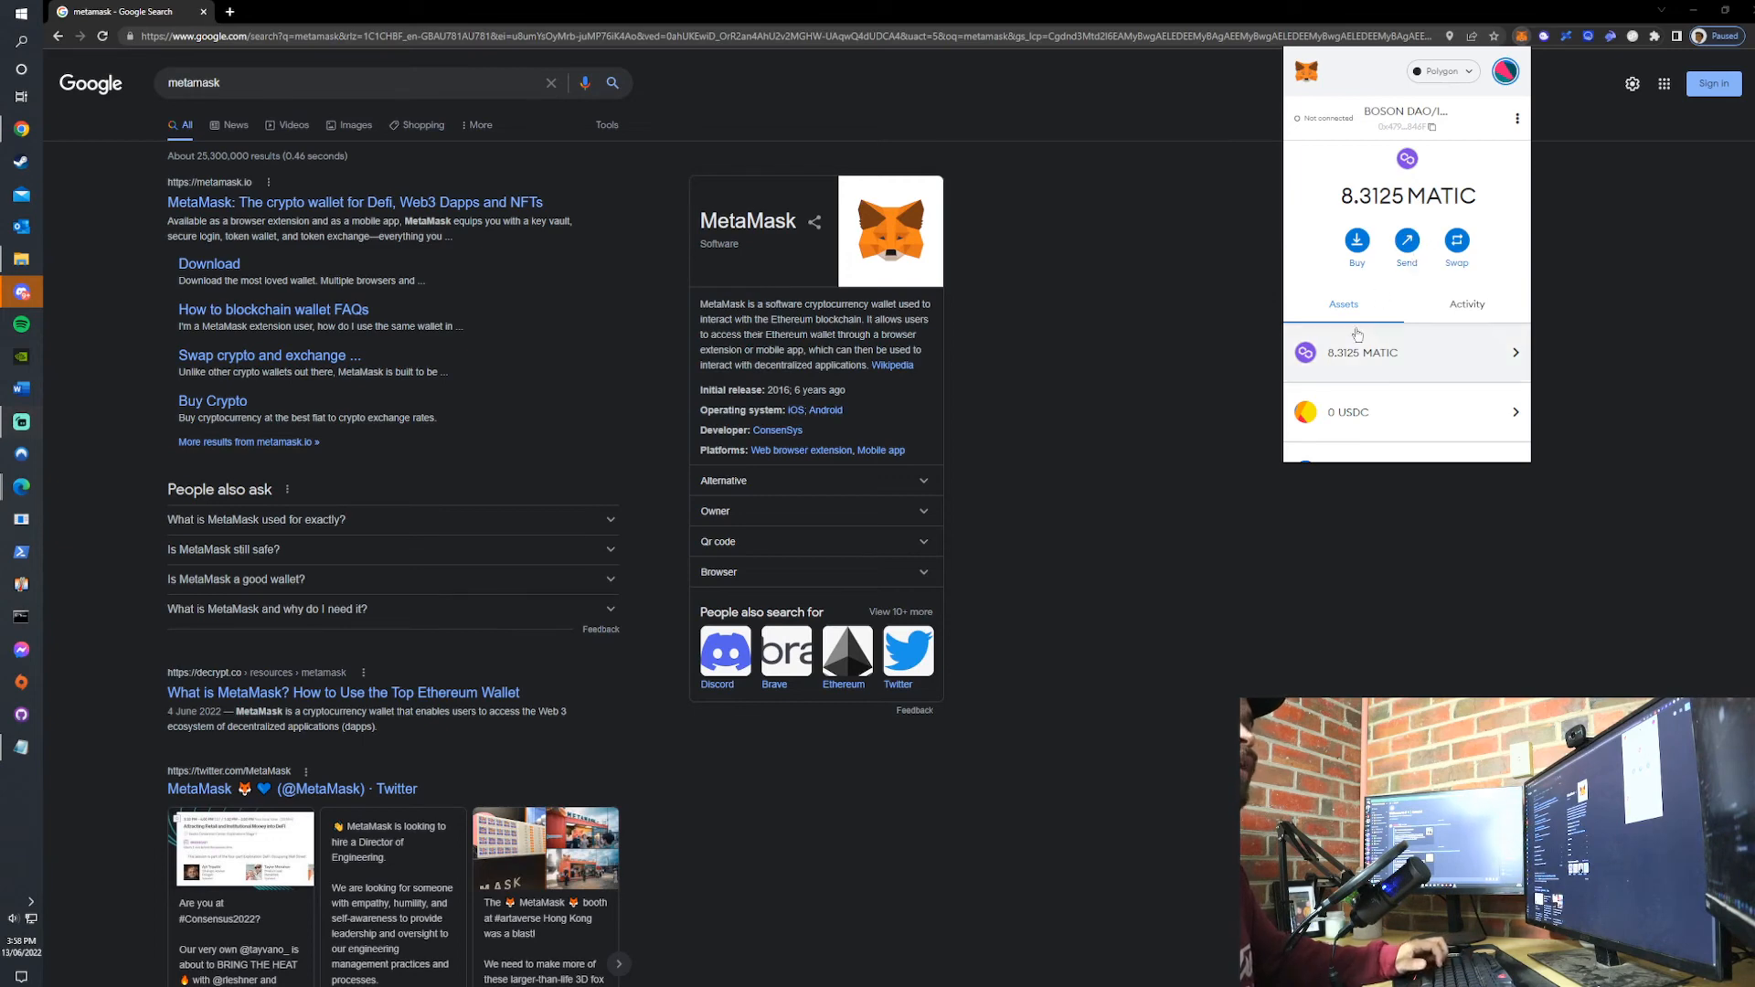
- Switch to the LVT node account on the Polygon network and copy its wallet address
left_click(1505, 72)
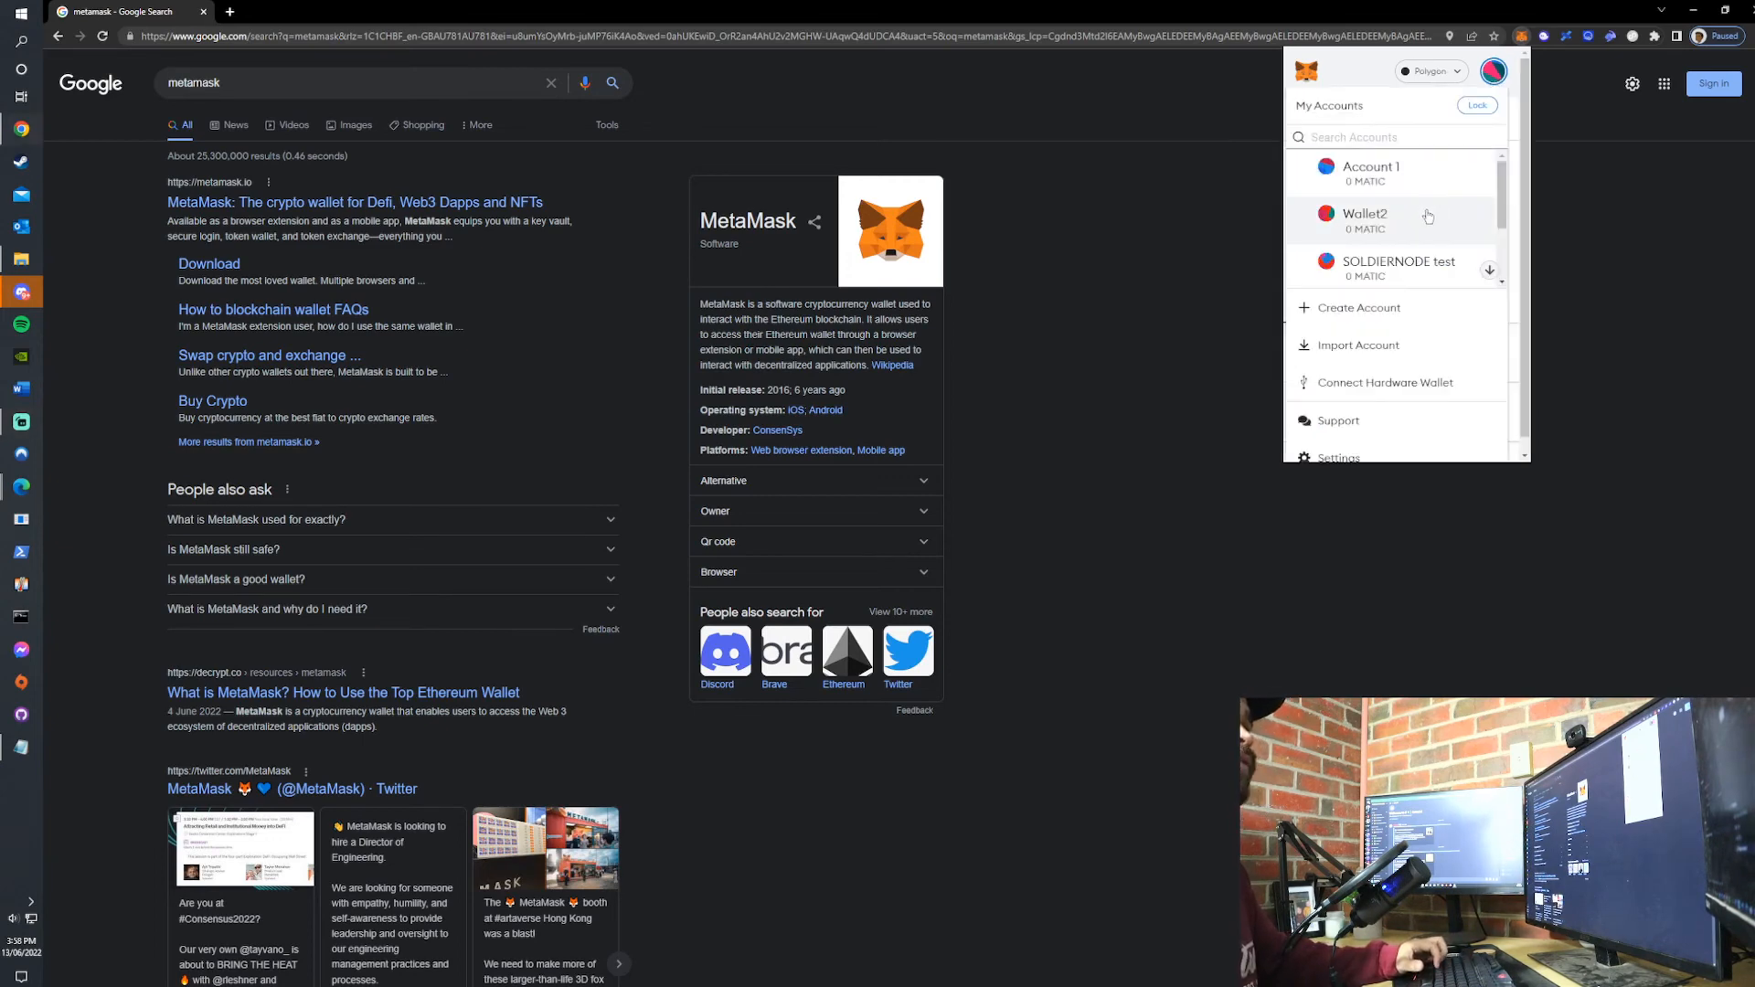
left_click(1399, 219)
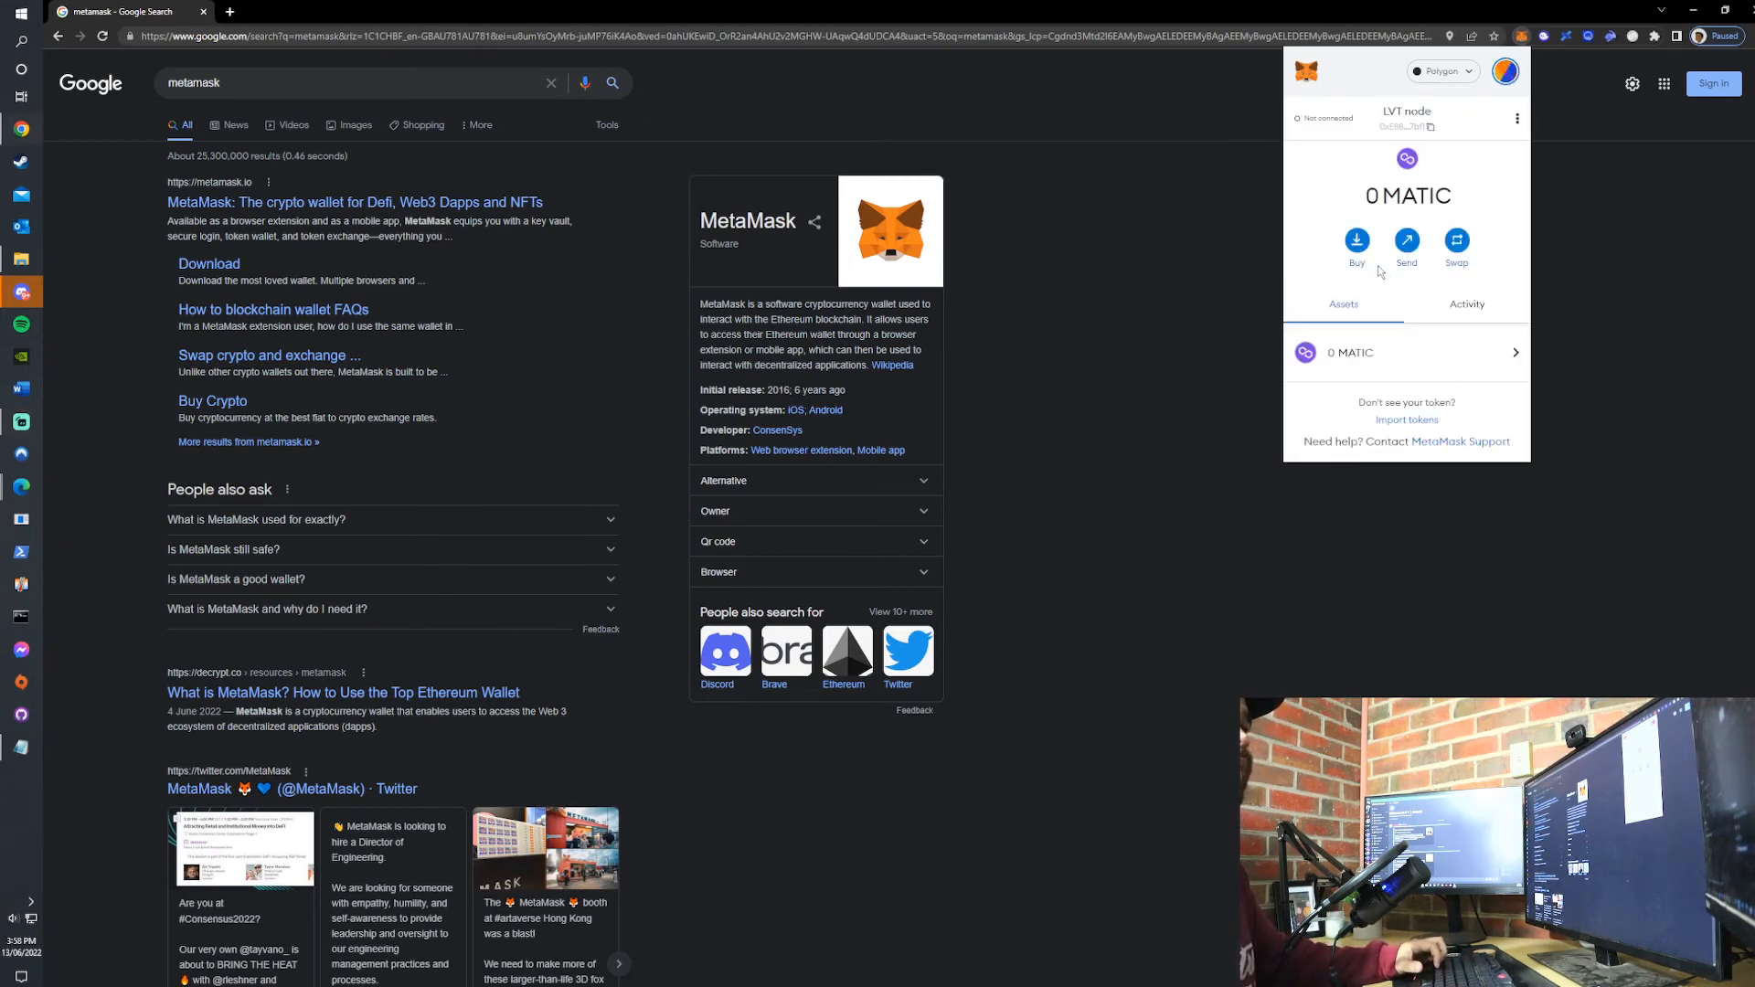
left_click(1405, 126)
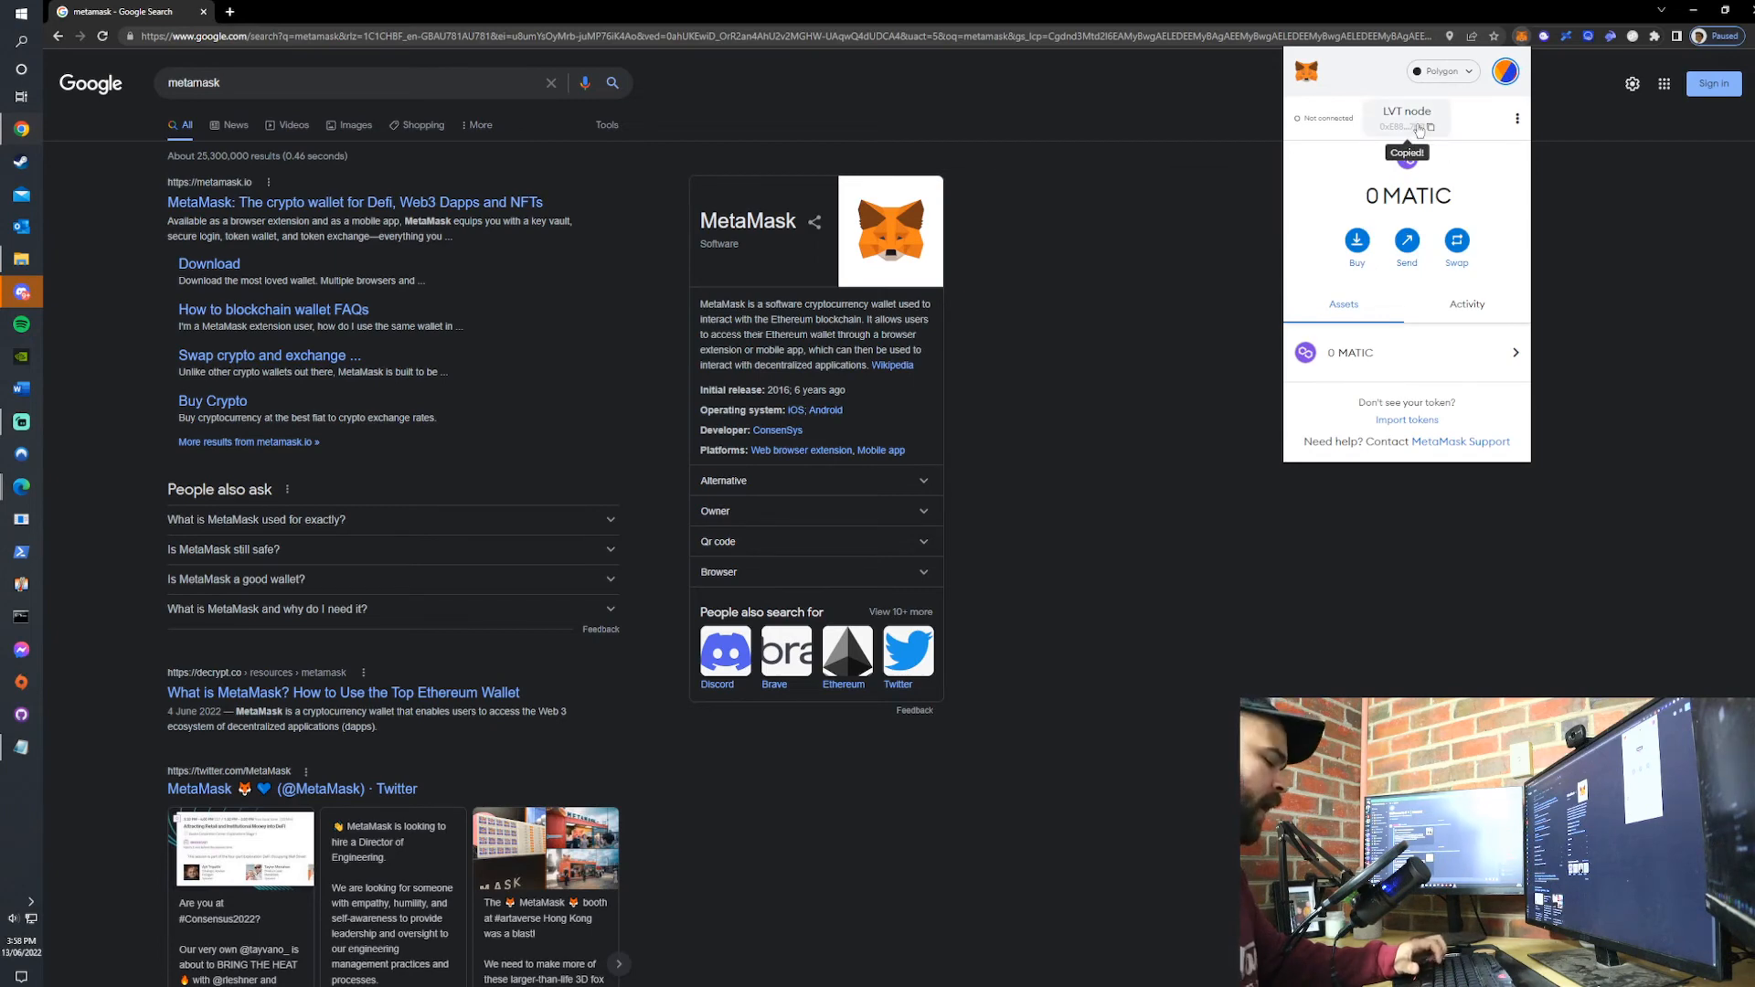
- Send 1 MATIC from the BOSON DAO account to the copied LVT node address and confirm the transaction
left_click(1504, 73)
left_click(1398, 265)
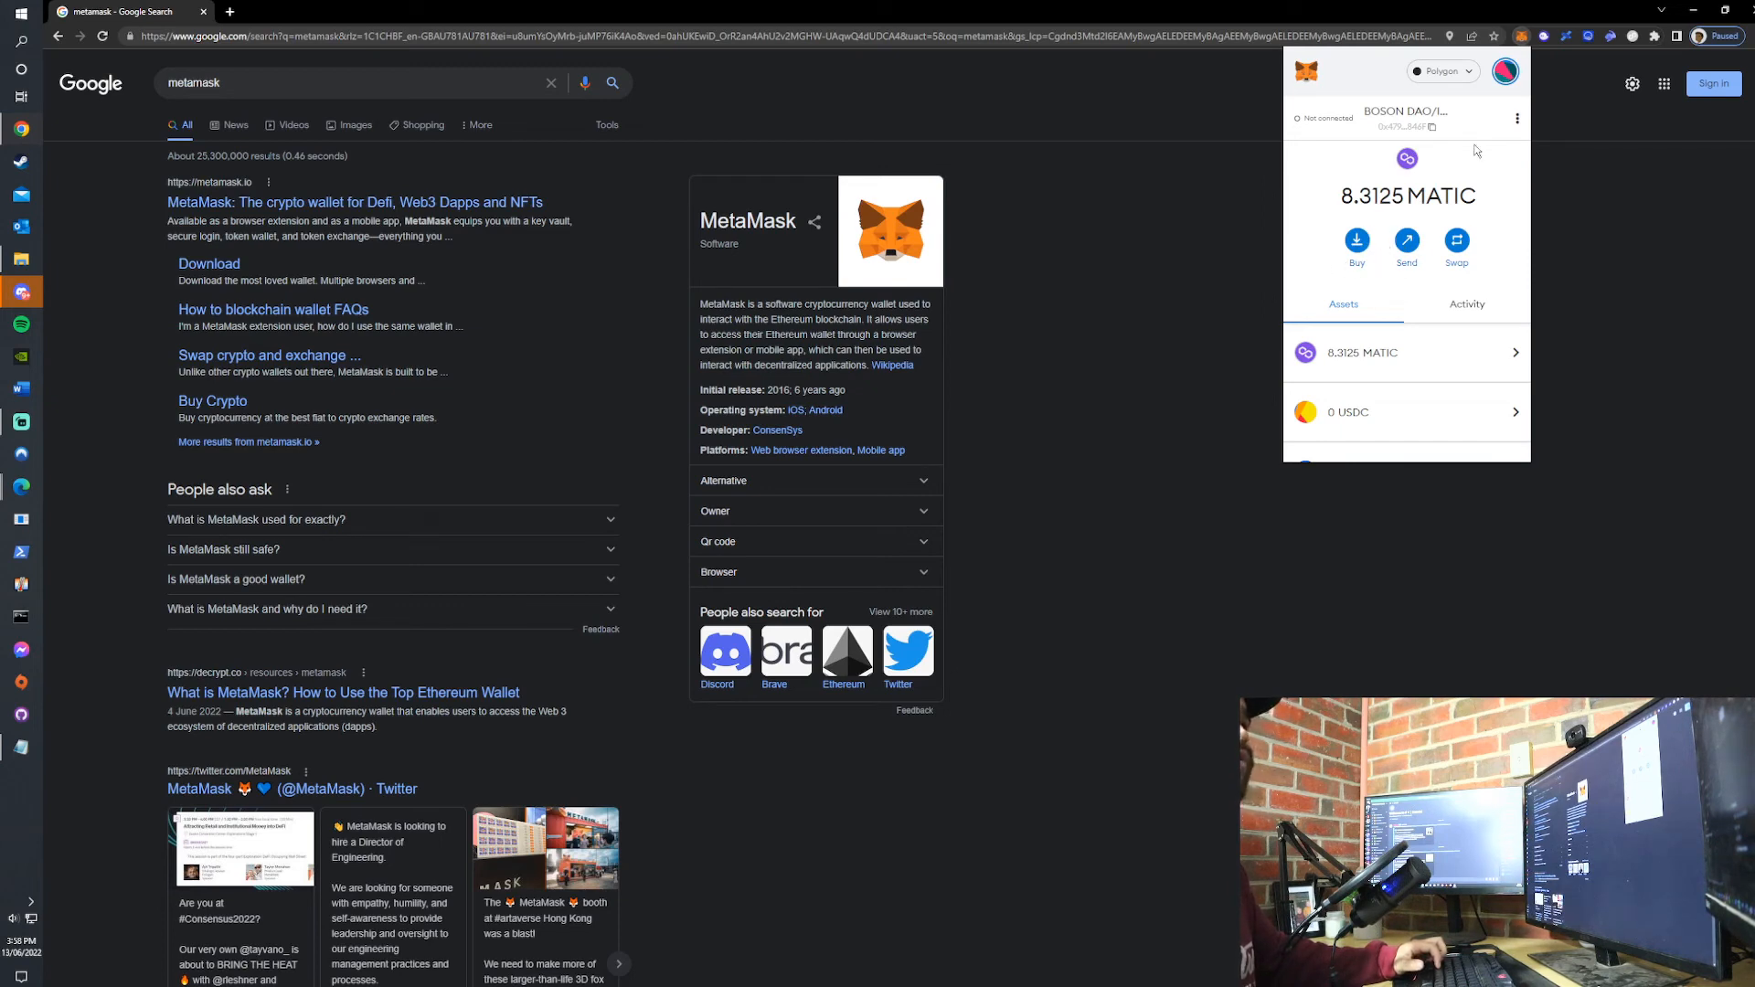
left_click(1410, 244)
left_click(1385, 154)
key("ctrl+v")
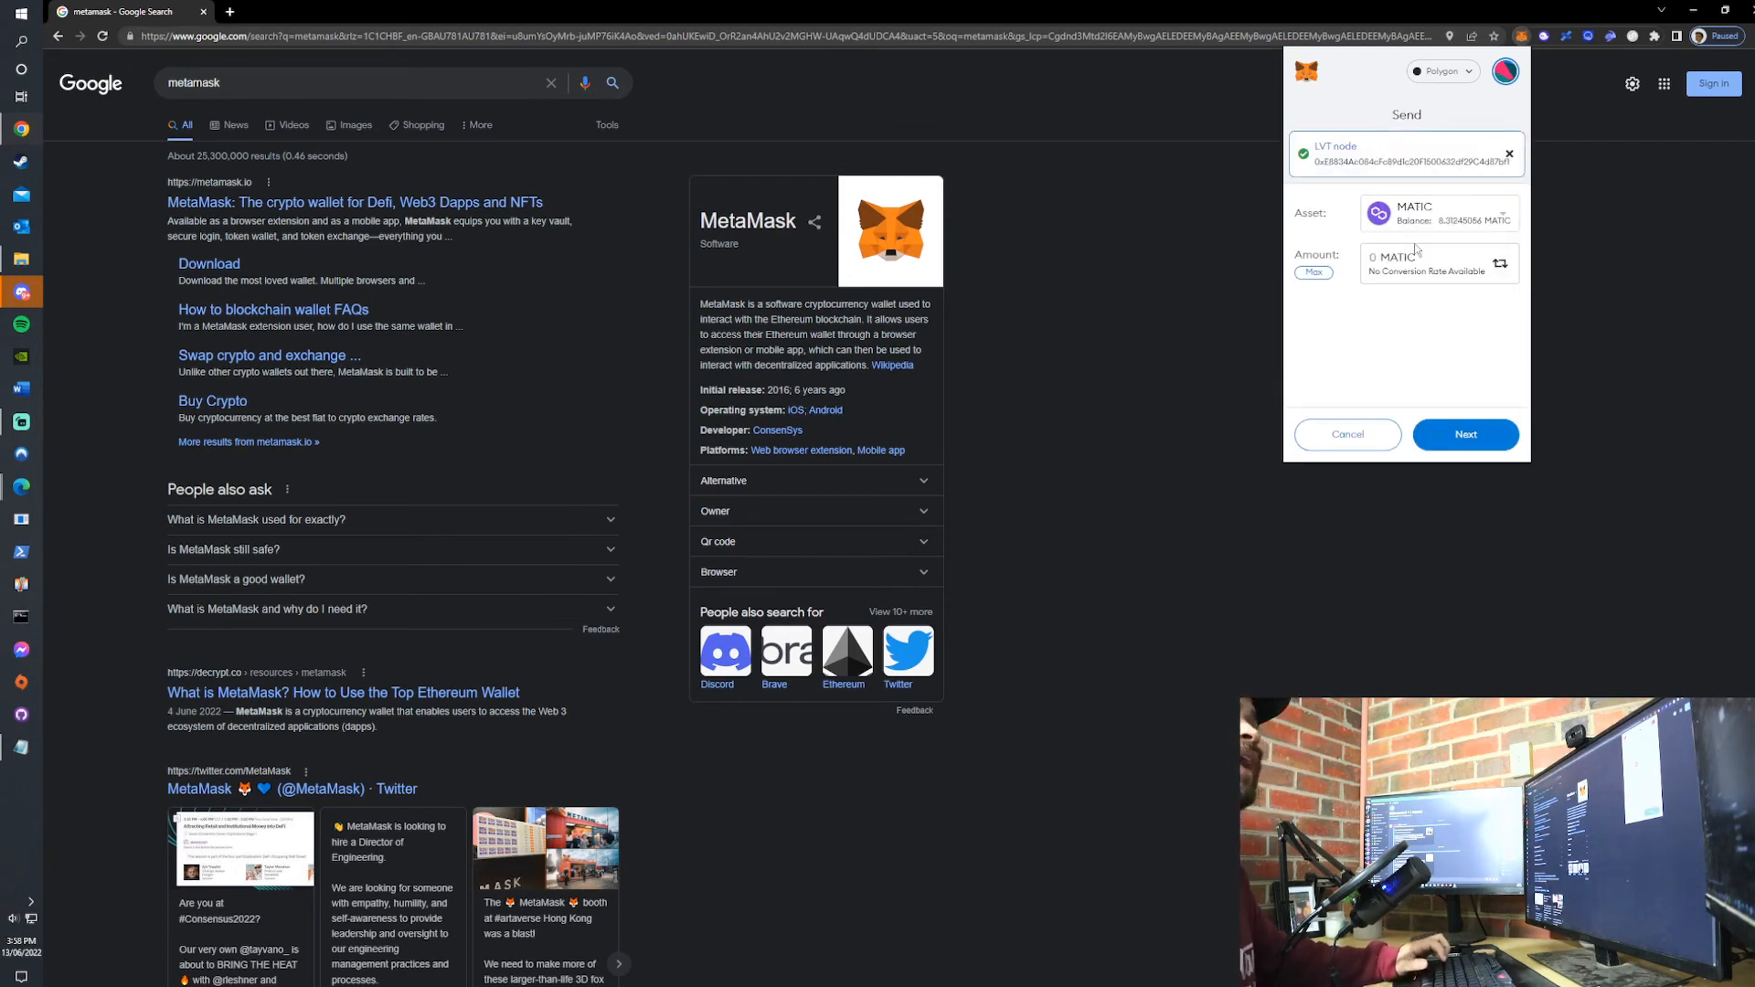
left_click(1454, 436)
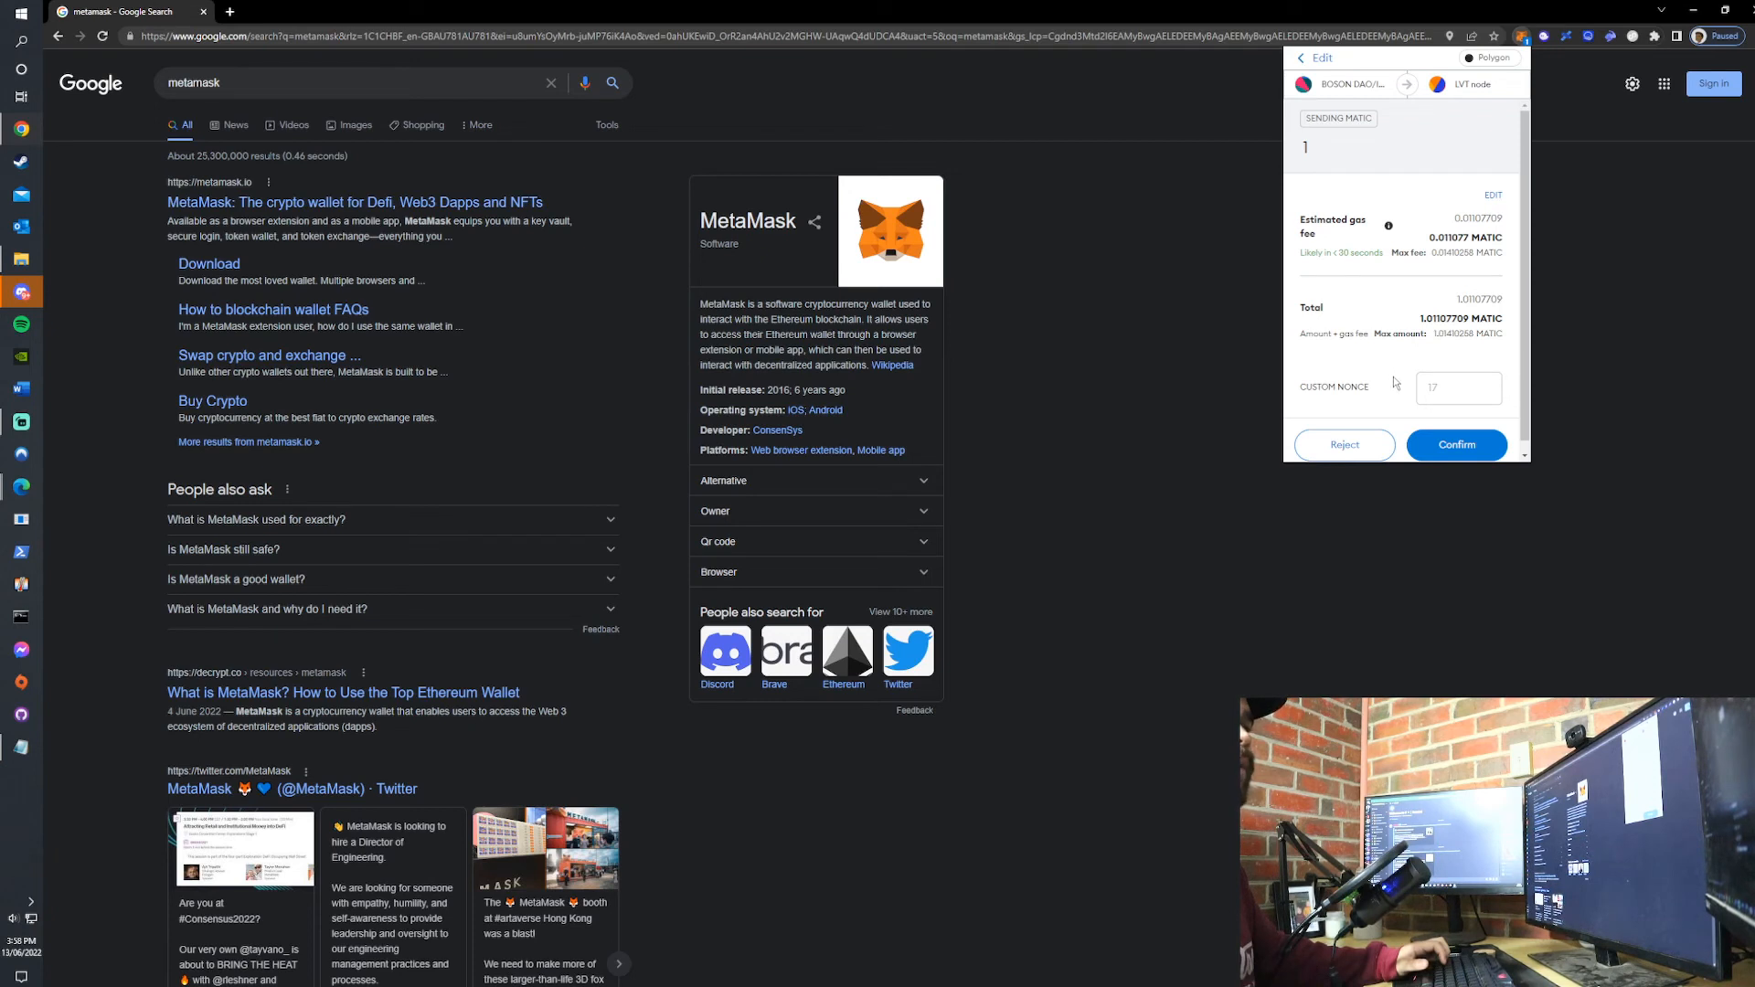
scroll(1395, 382, "down", 1)
left_click(1450, 435)
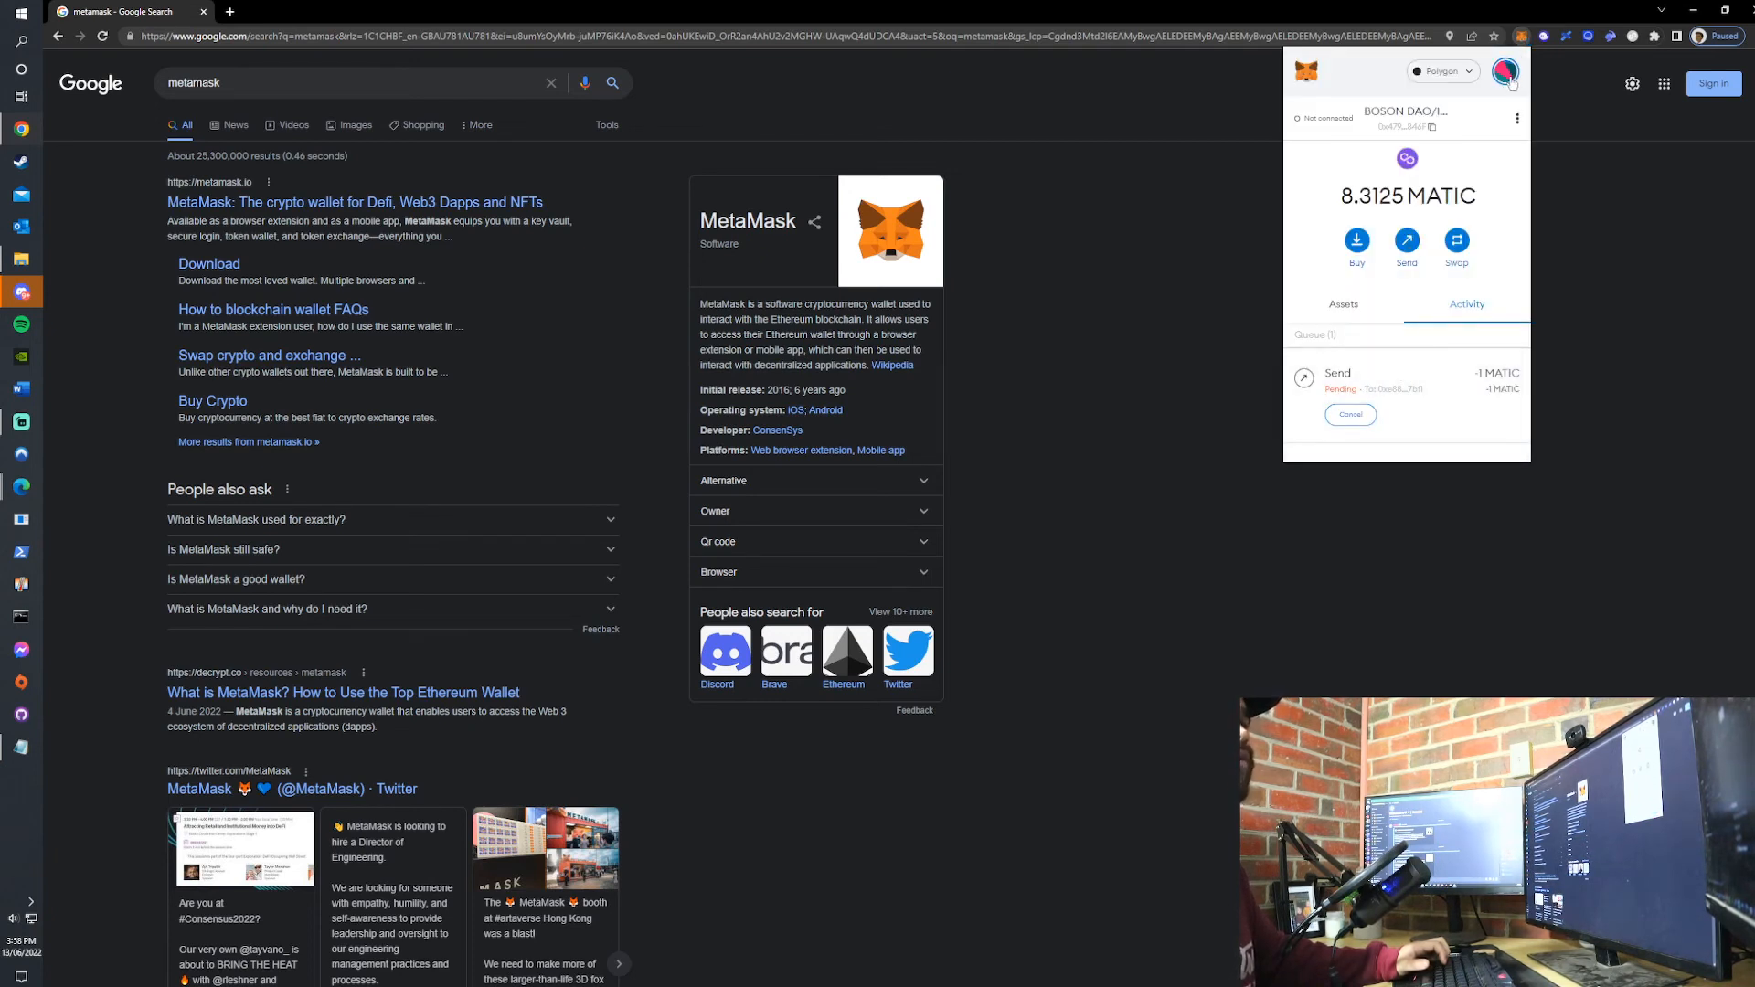
- Switch to the LVT node account and check its MATIC balance for the incoming transfer
left_click(1505, 72)
scroll(1407, 219, "down", 2)
left_click(1422, 230)
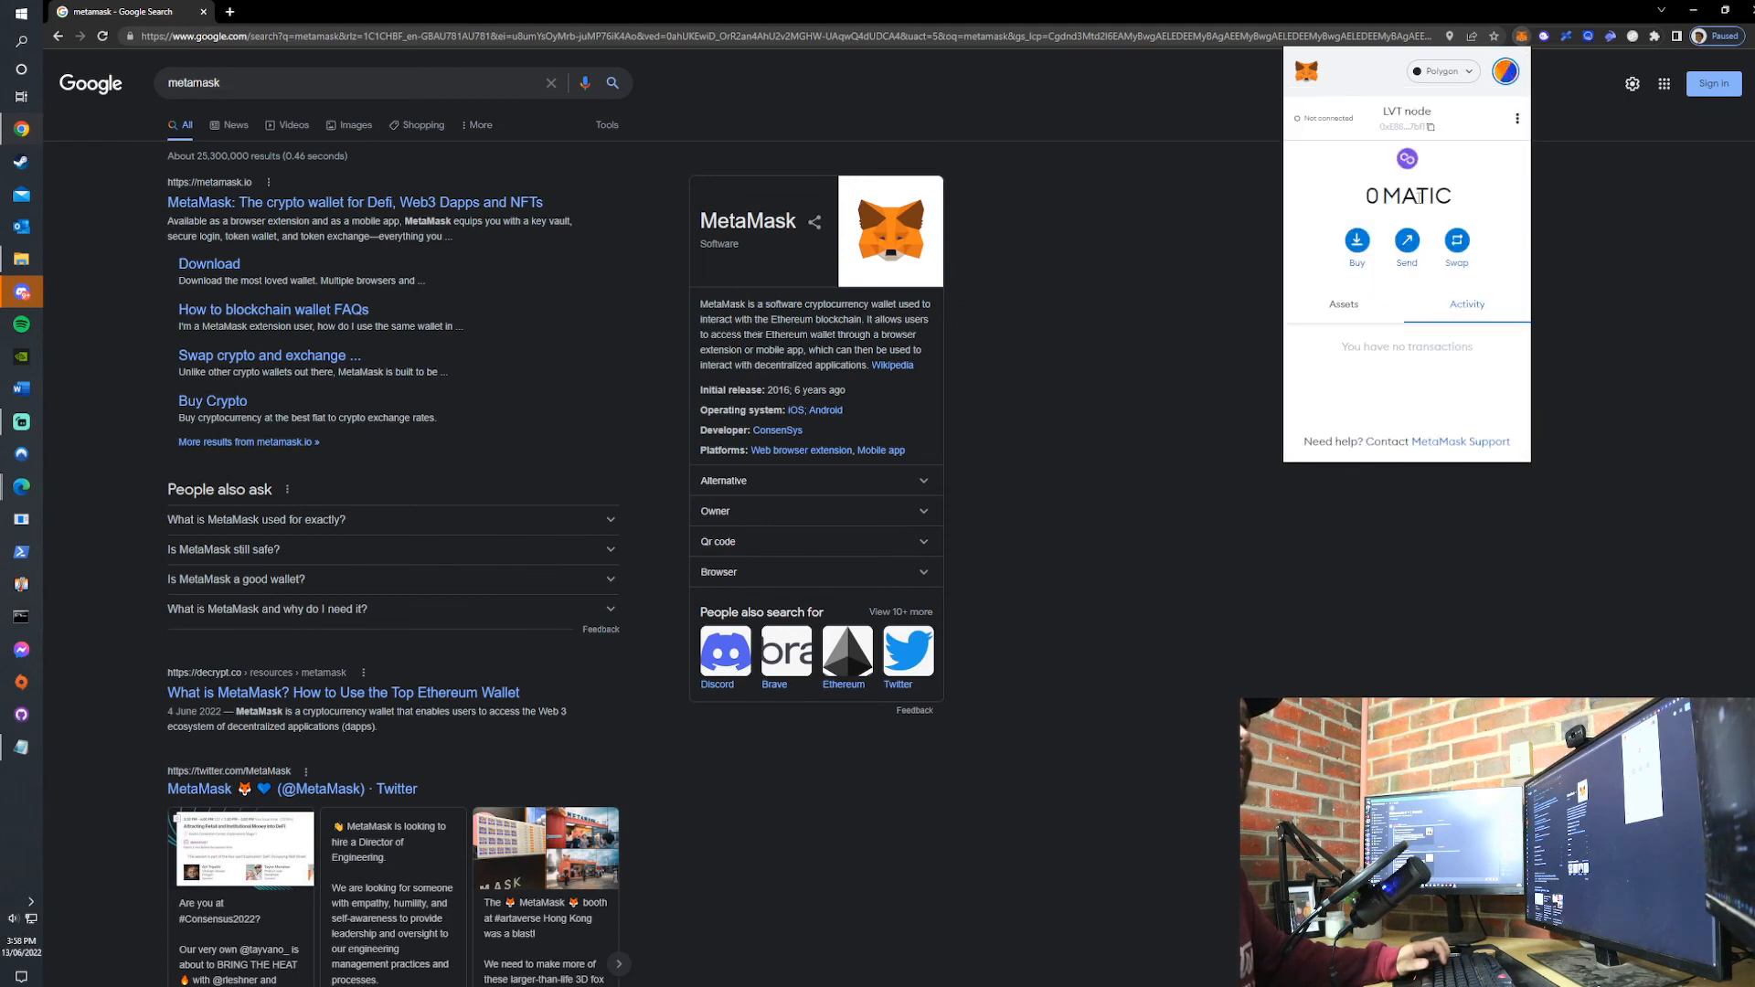
double_click(1417, 196)
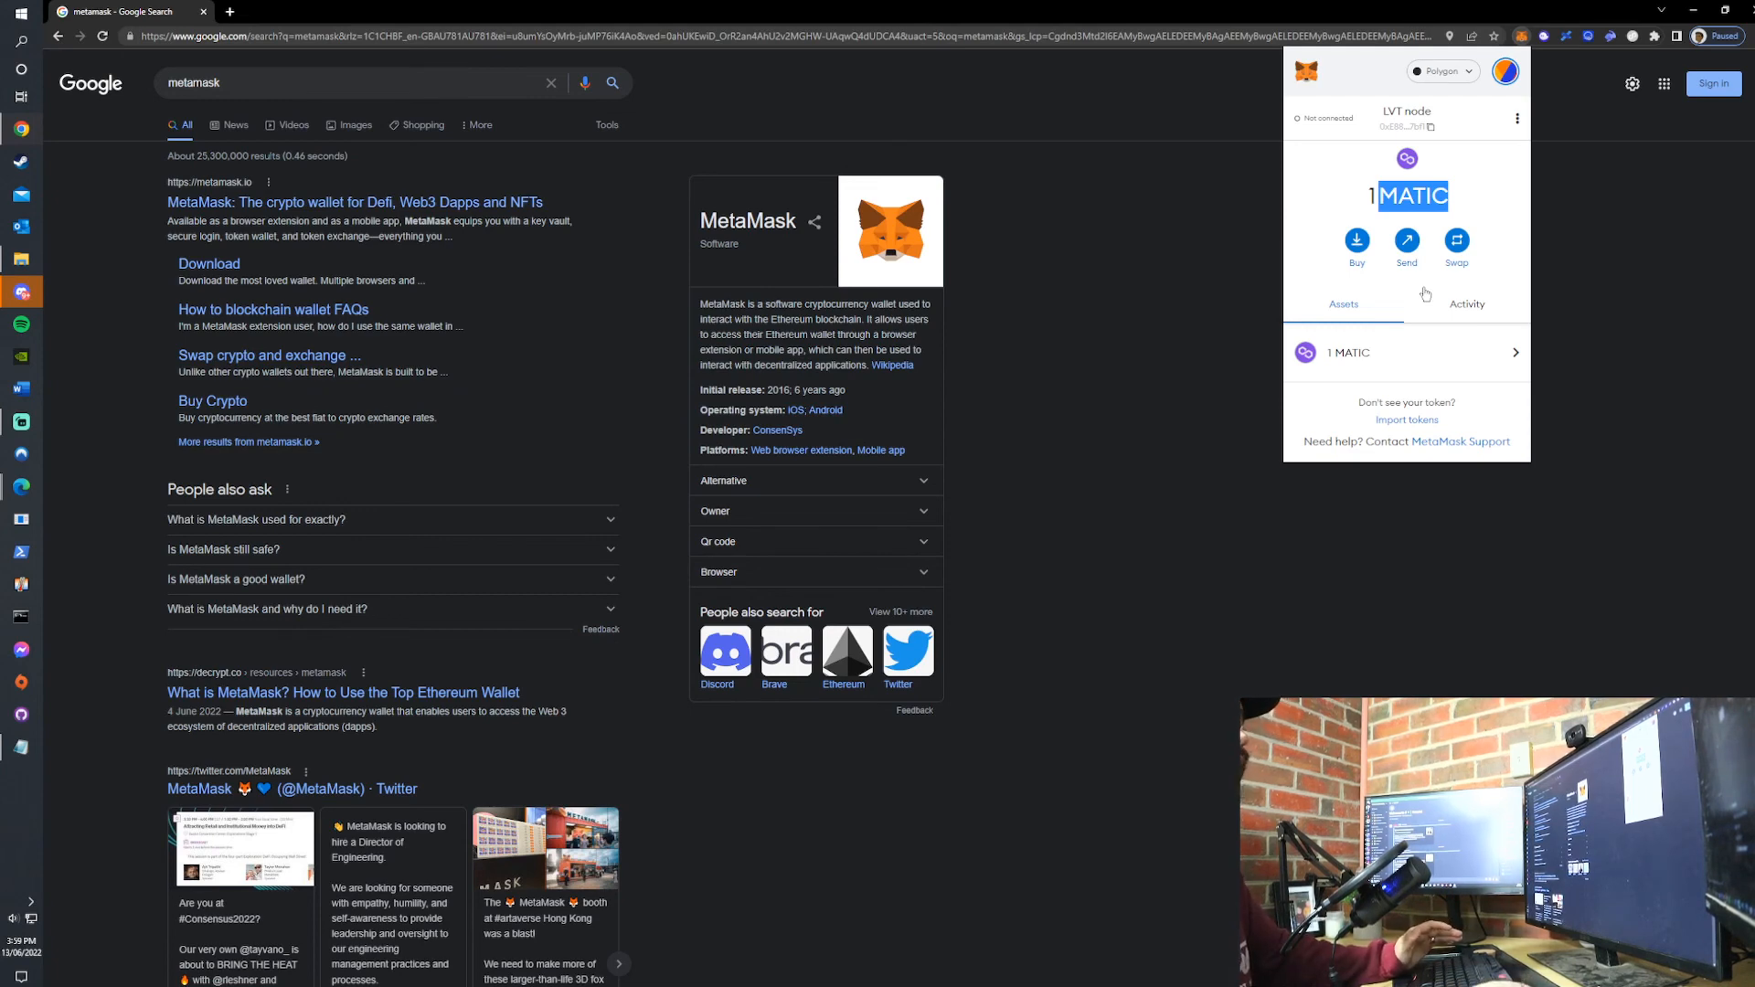
- Examine the full list of networks configured in the wallet
left_click(1451, 73)
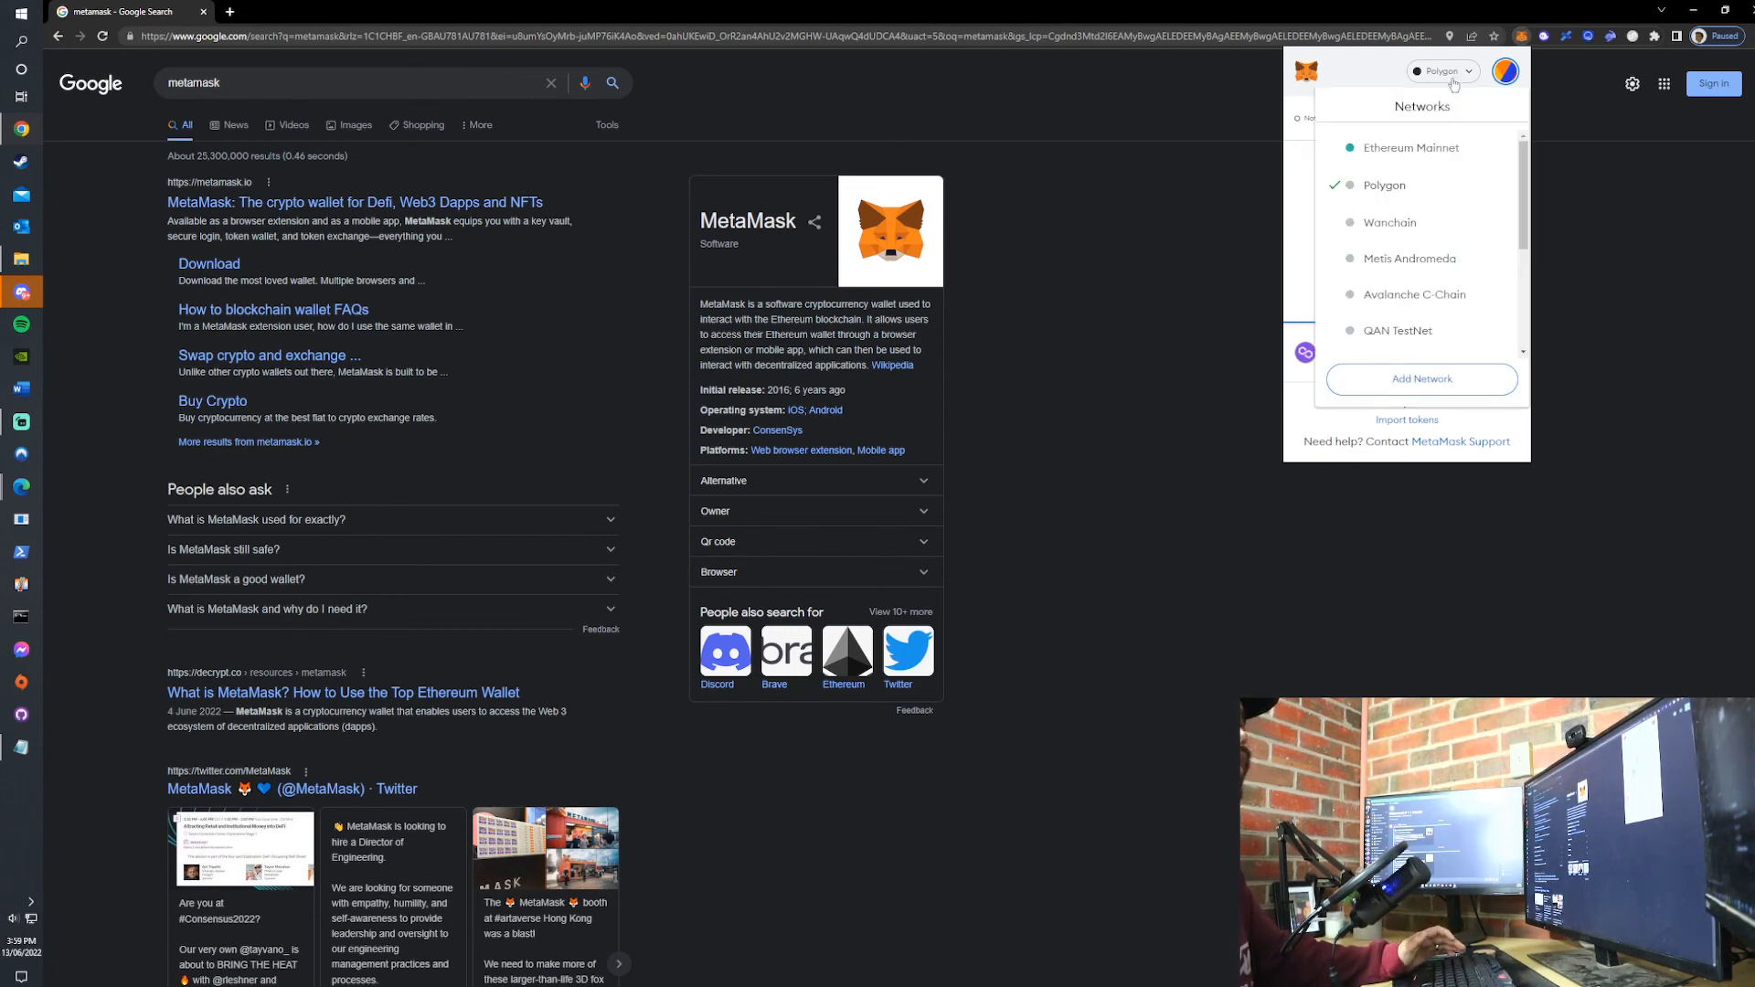
scroll(1433, 242, "down", 3)
scroll(1444, 318, "up", 3)
scroll(1440, 274, "down", 3)
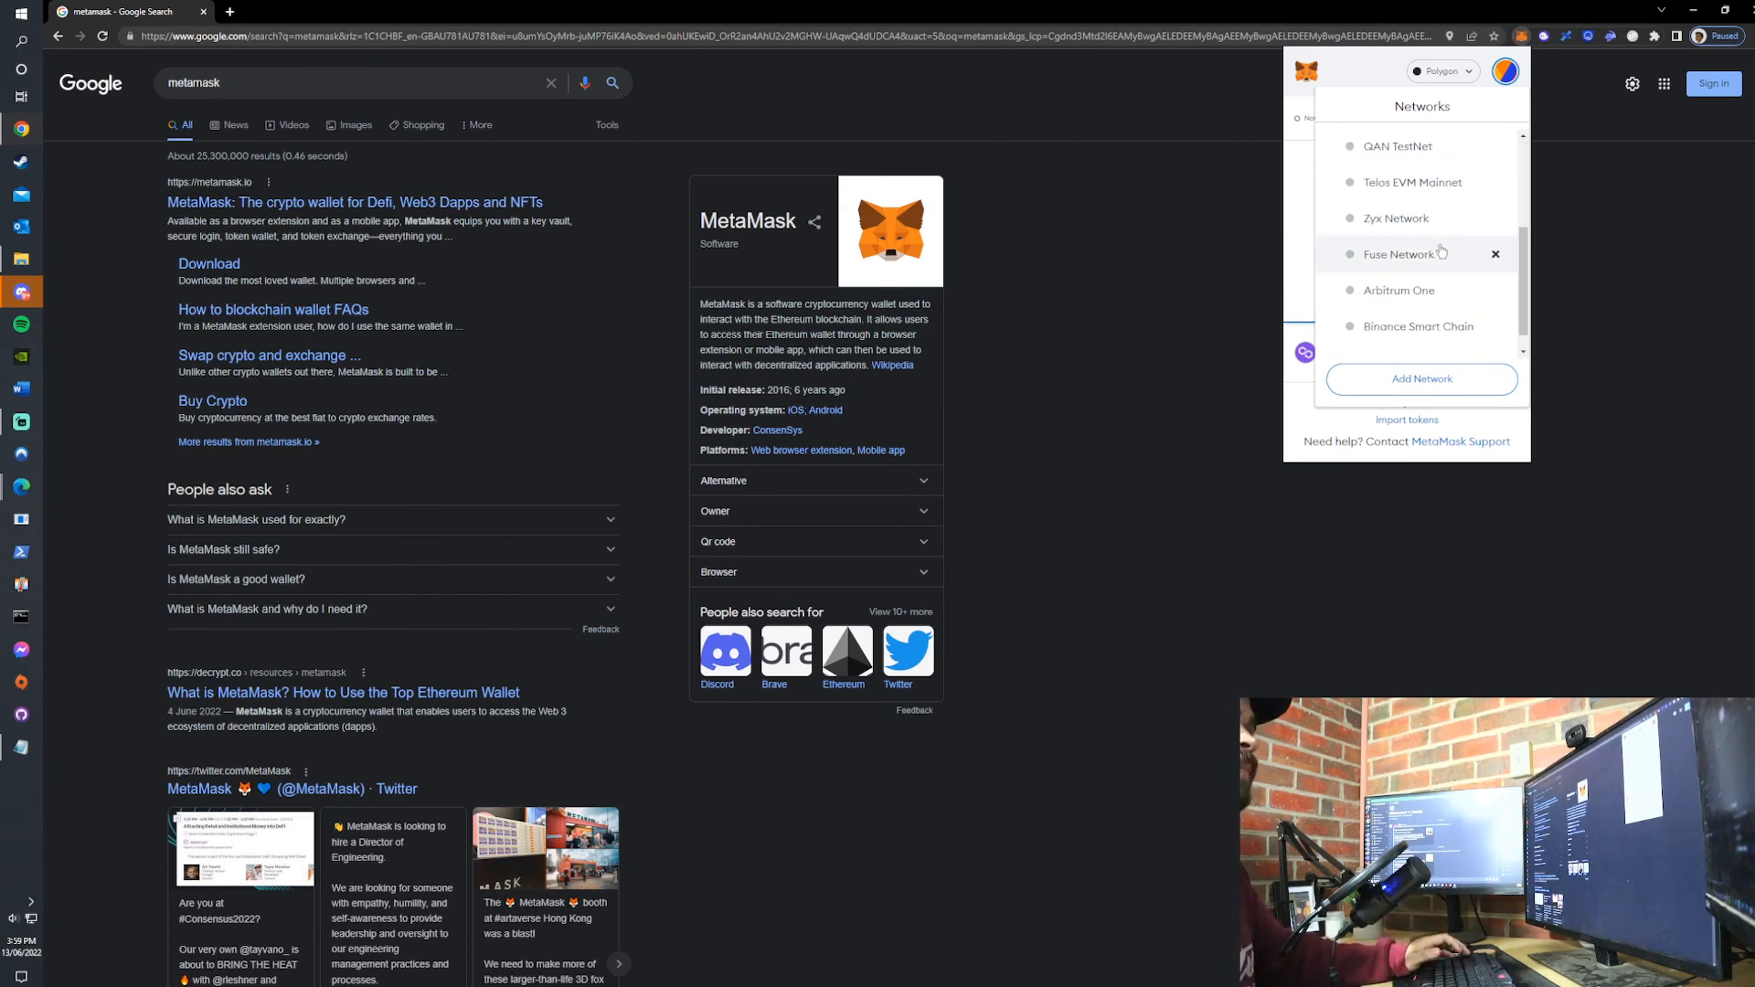
scroll(1446, 255, "up", 3)
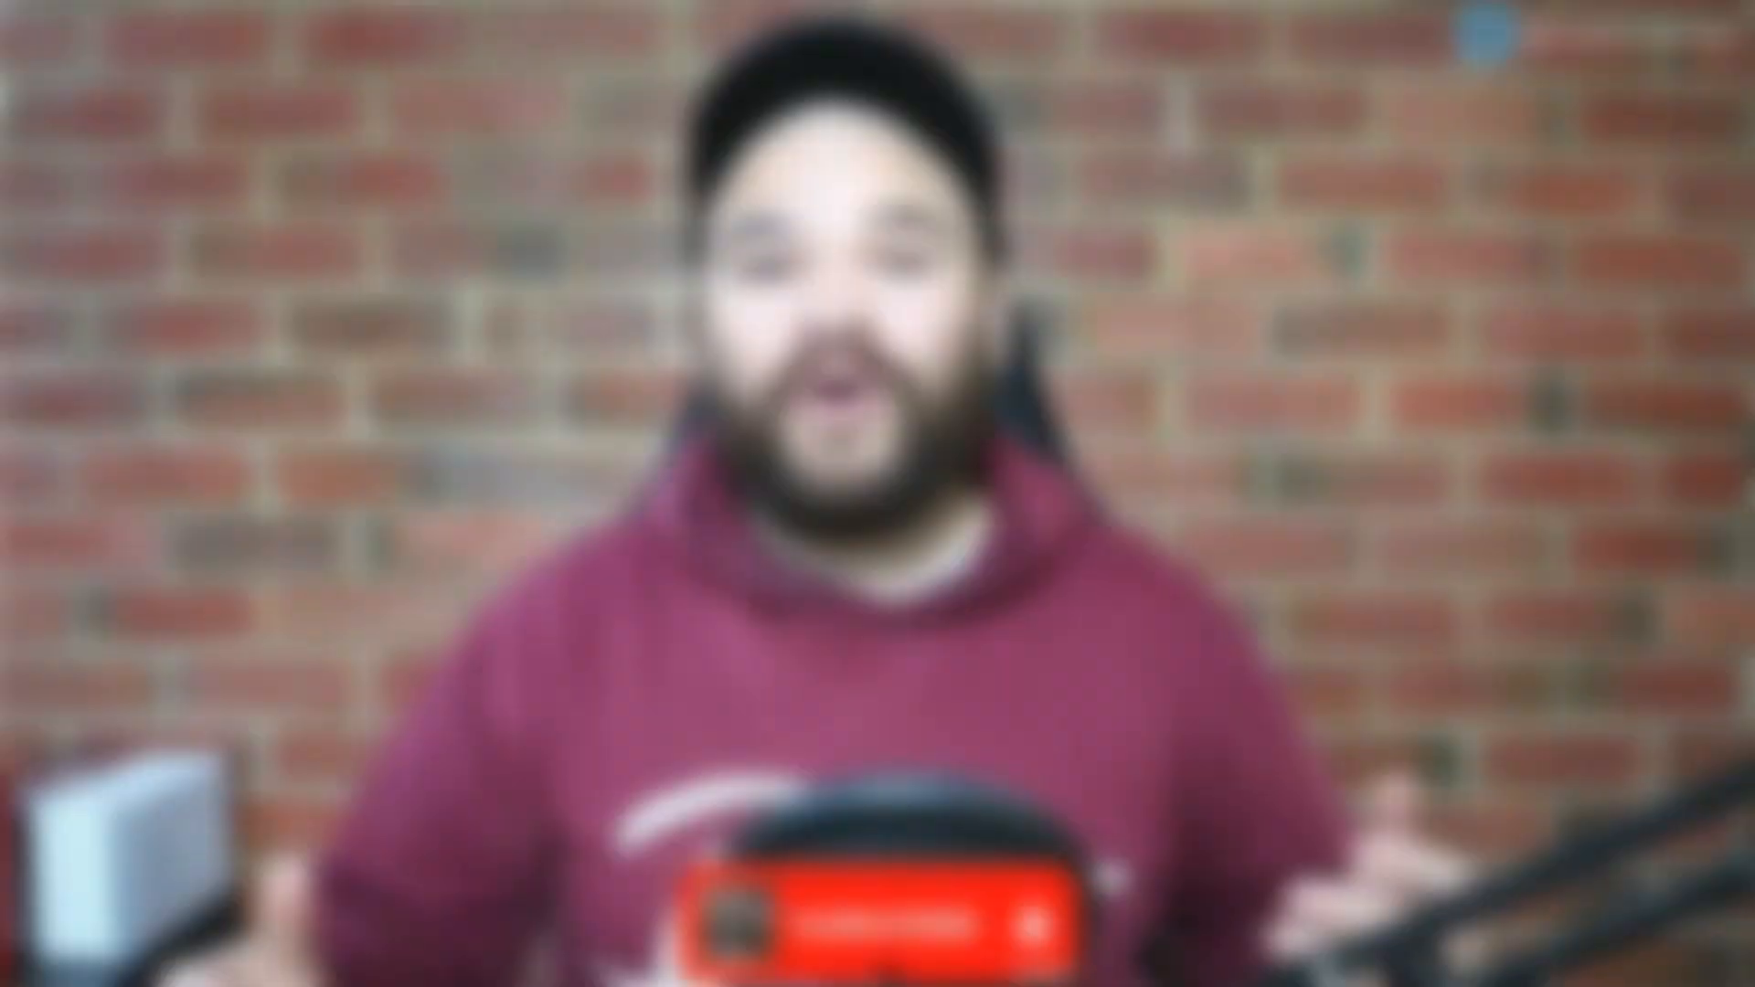